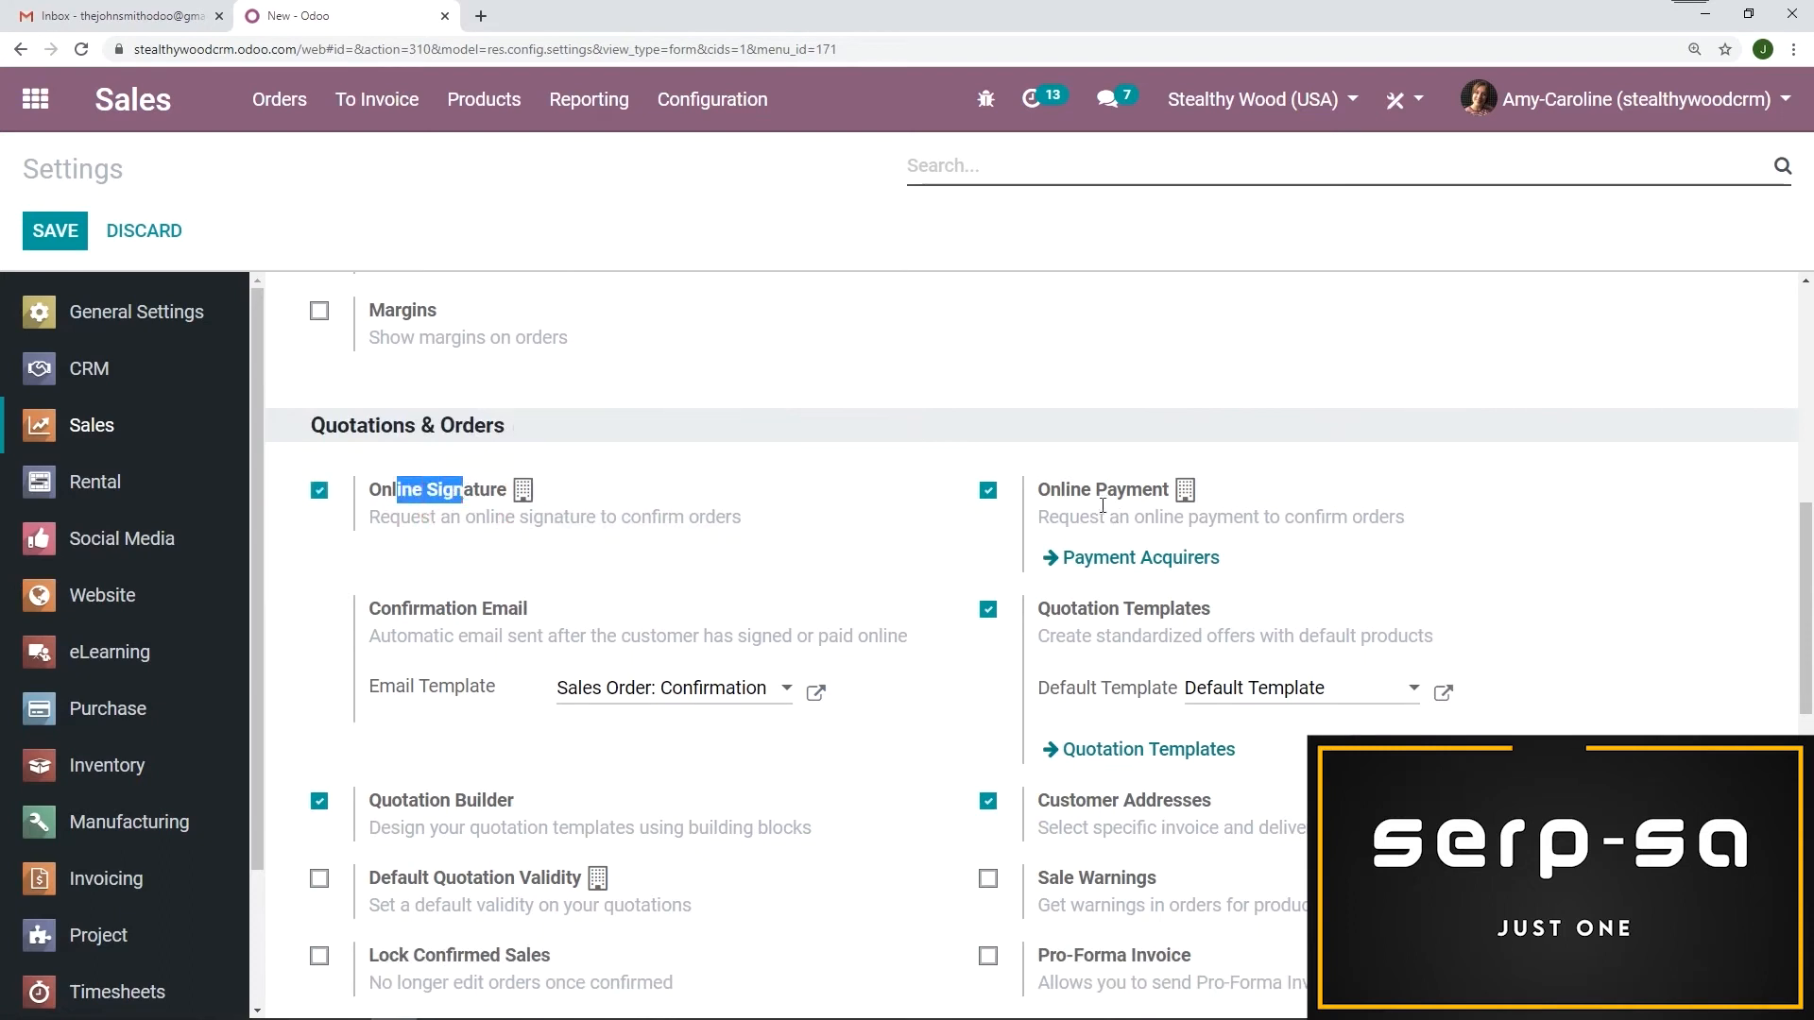
left_click_drag(1099, 609, 1216, 609)
scroll(534, 709, "down", 1)
left_click_drag(433, 718, 485, 715)
left_click(543, 691)
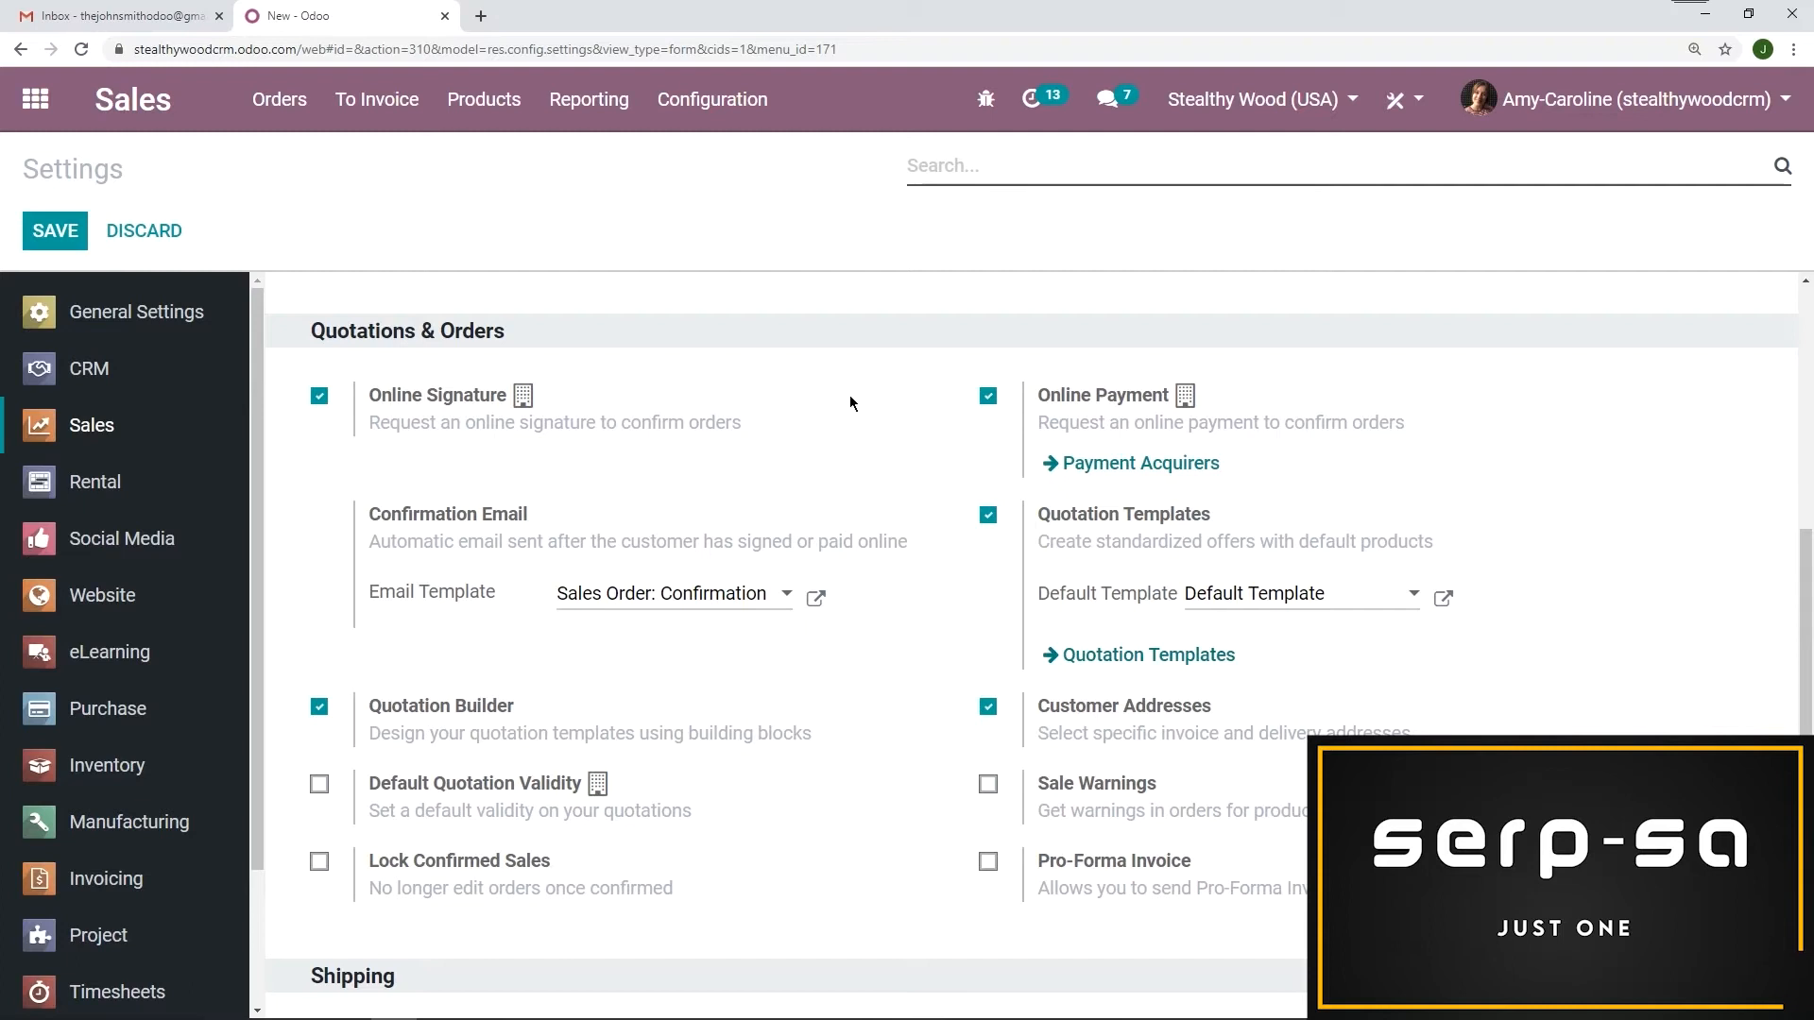
Step: Create a new quotation template named "Conference Room Table" from the Sales configuration
left_click(724, 100)
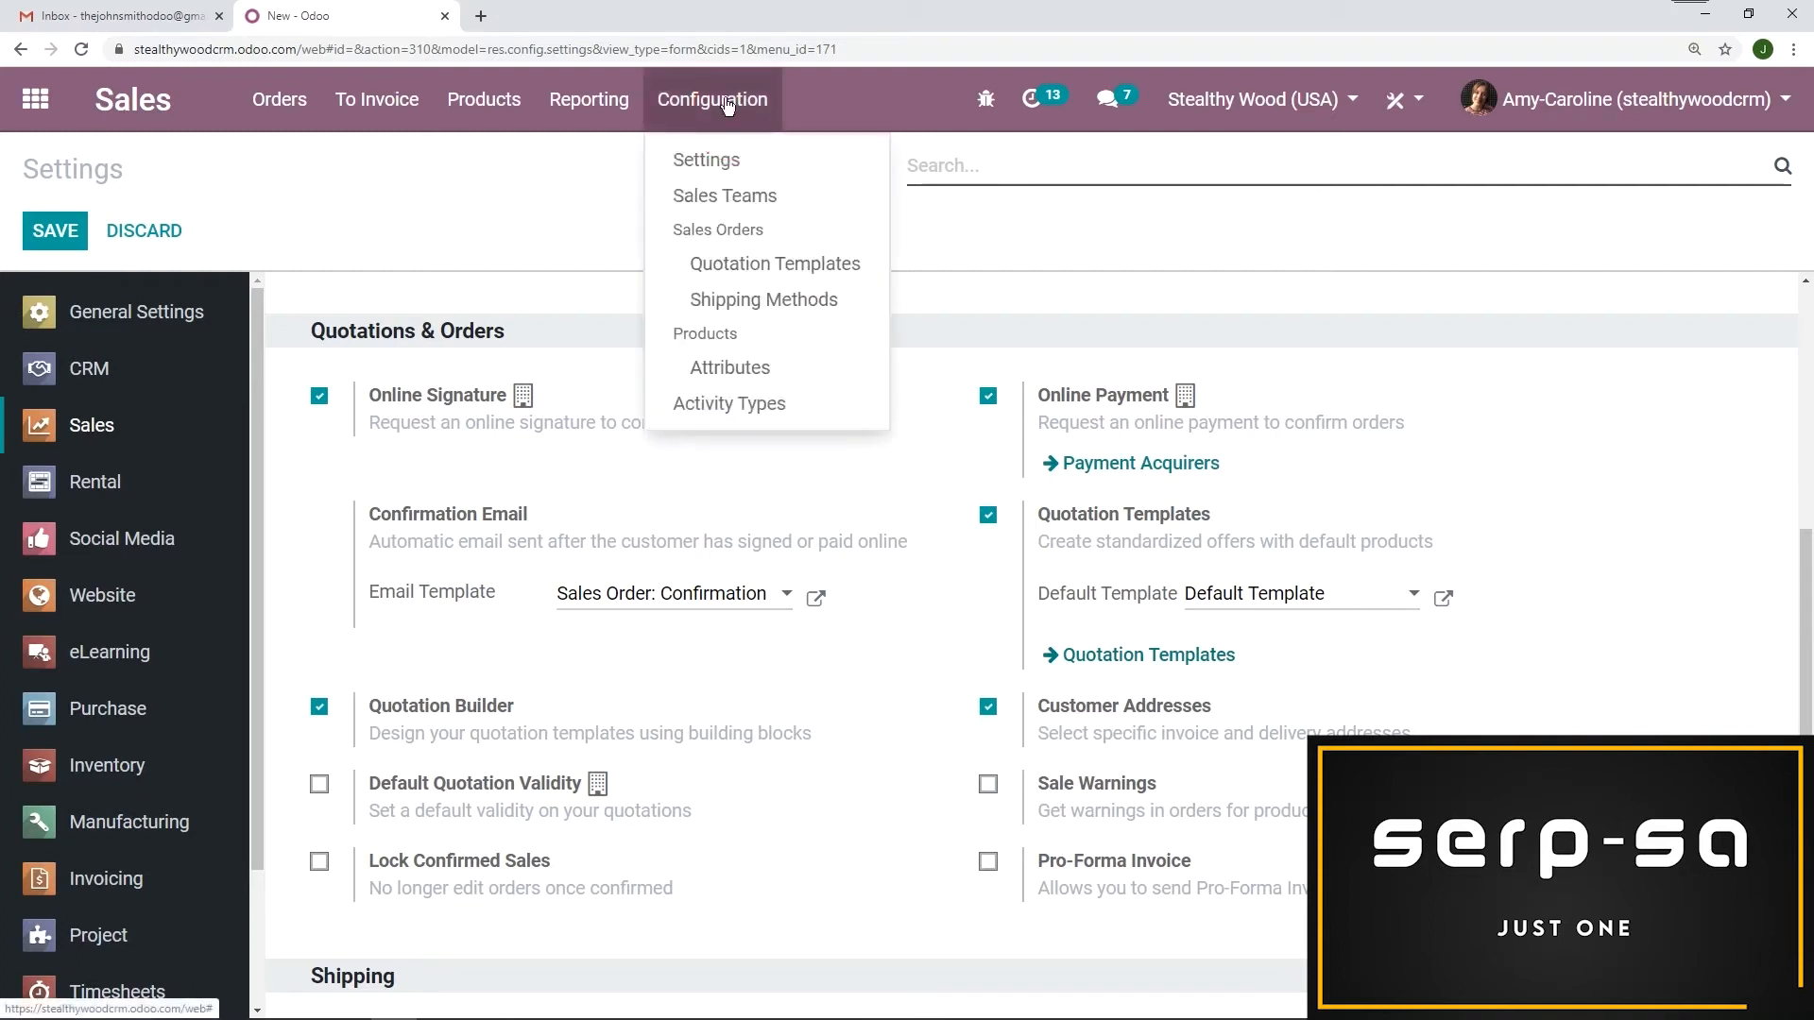
left_click(734, 261)
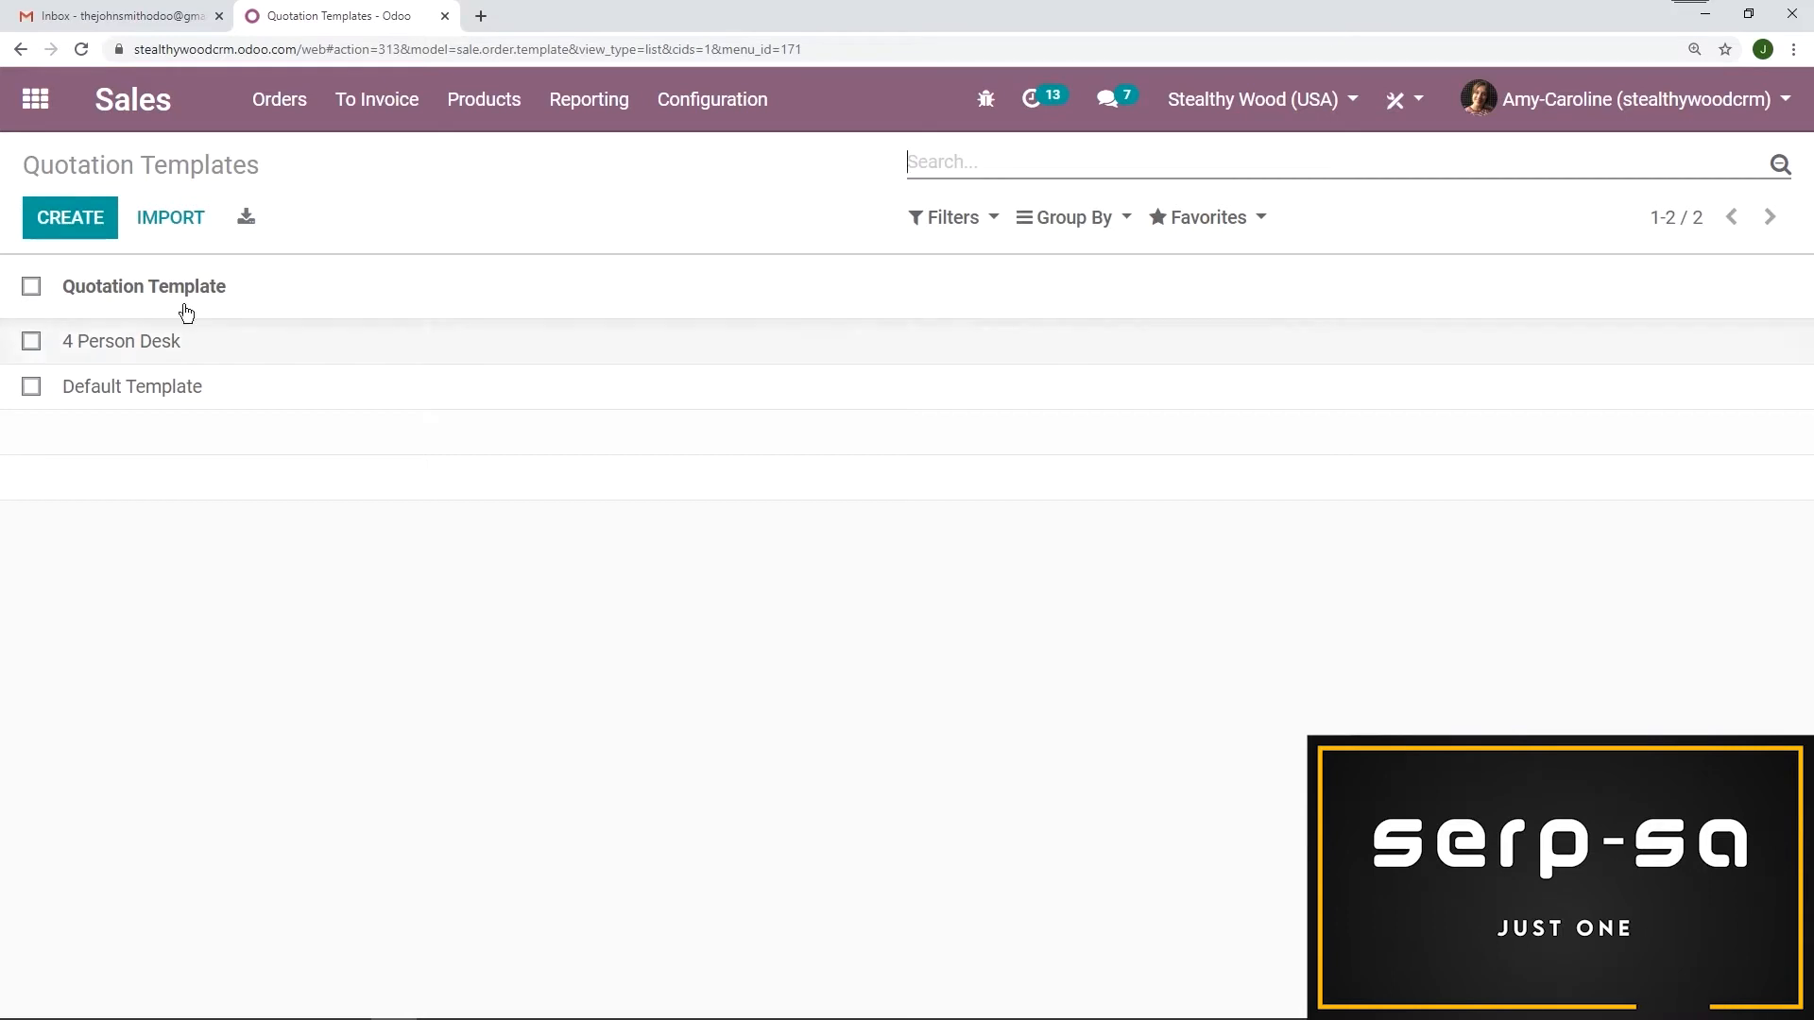
left_click(35, 223)
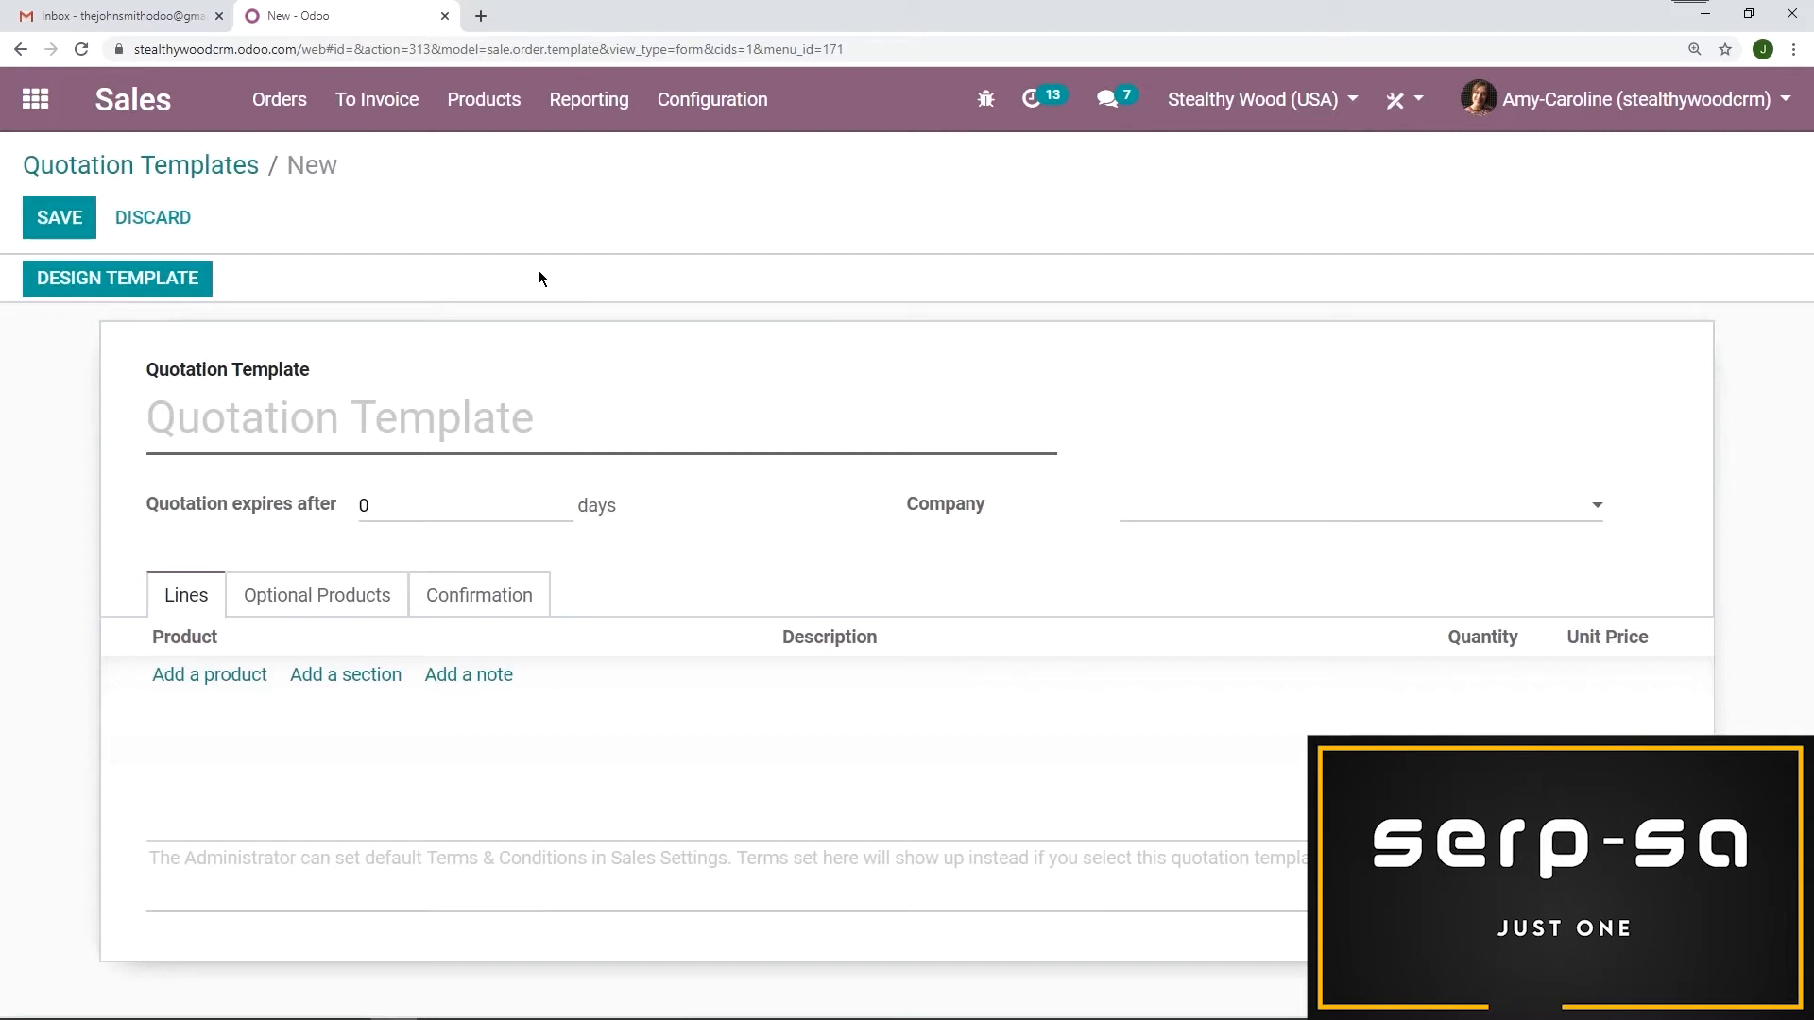
type("Conference Room Table")
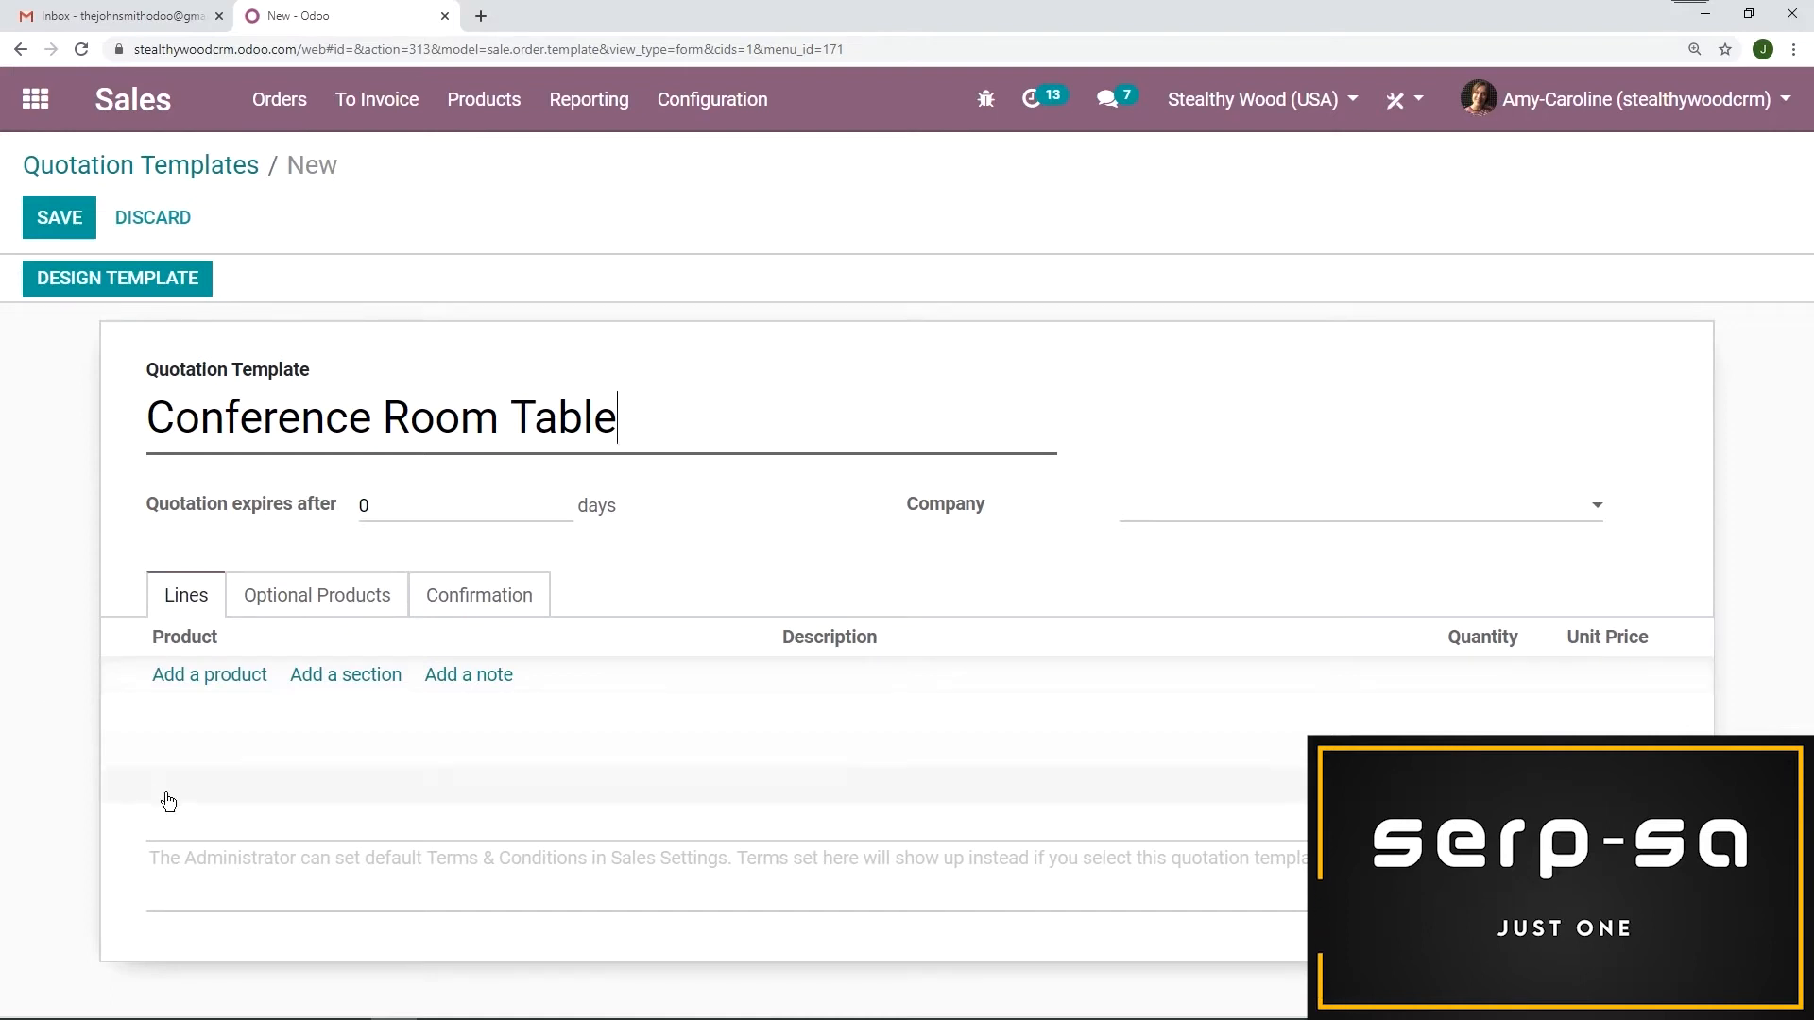
Step: Add the product [FURN_6741] Large Meeting Table as a line of the quotation template
left_click(248, 677)
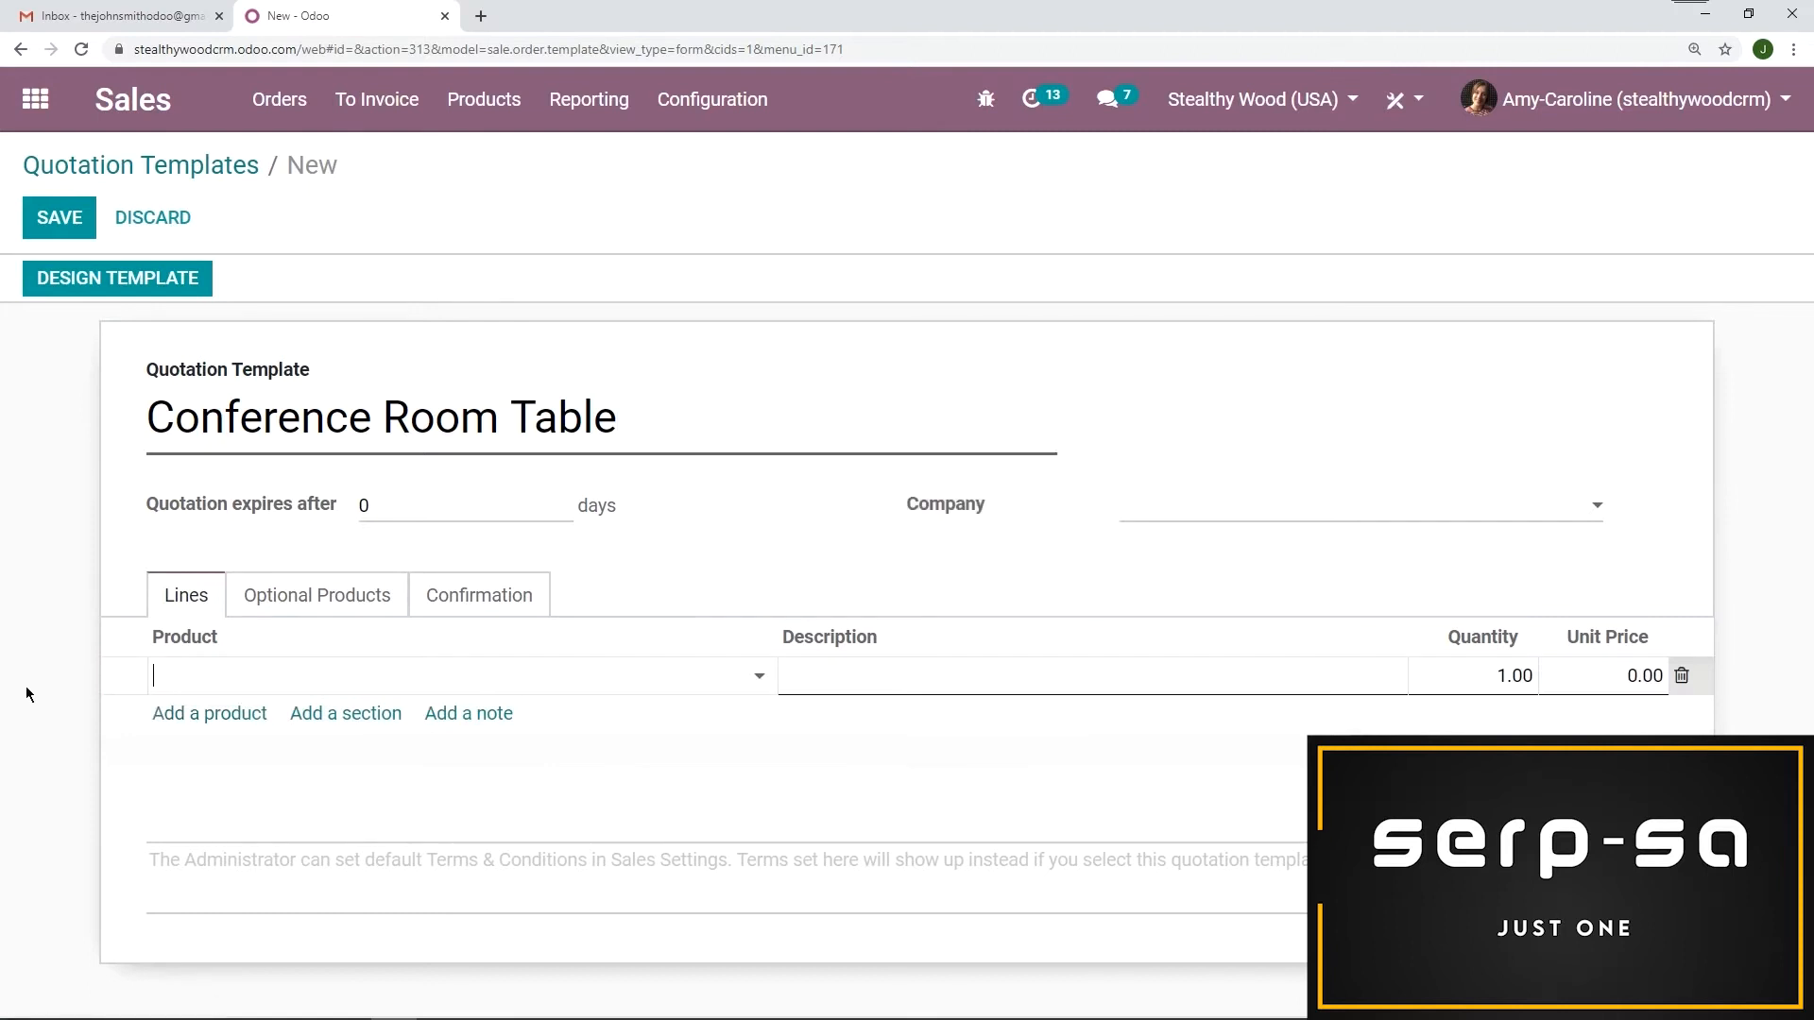
type("large")
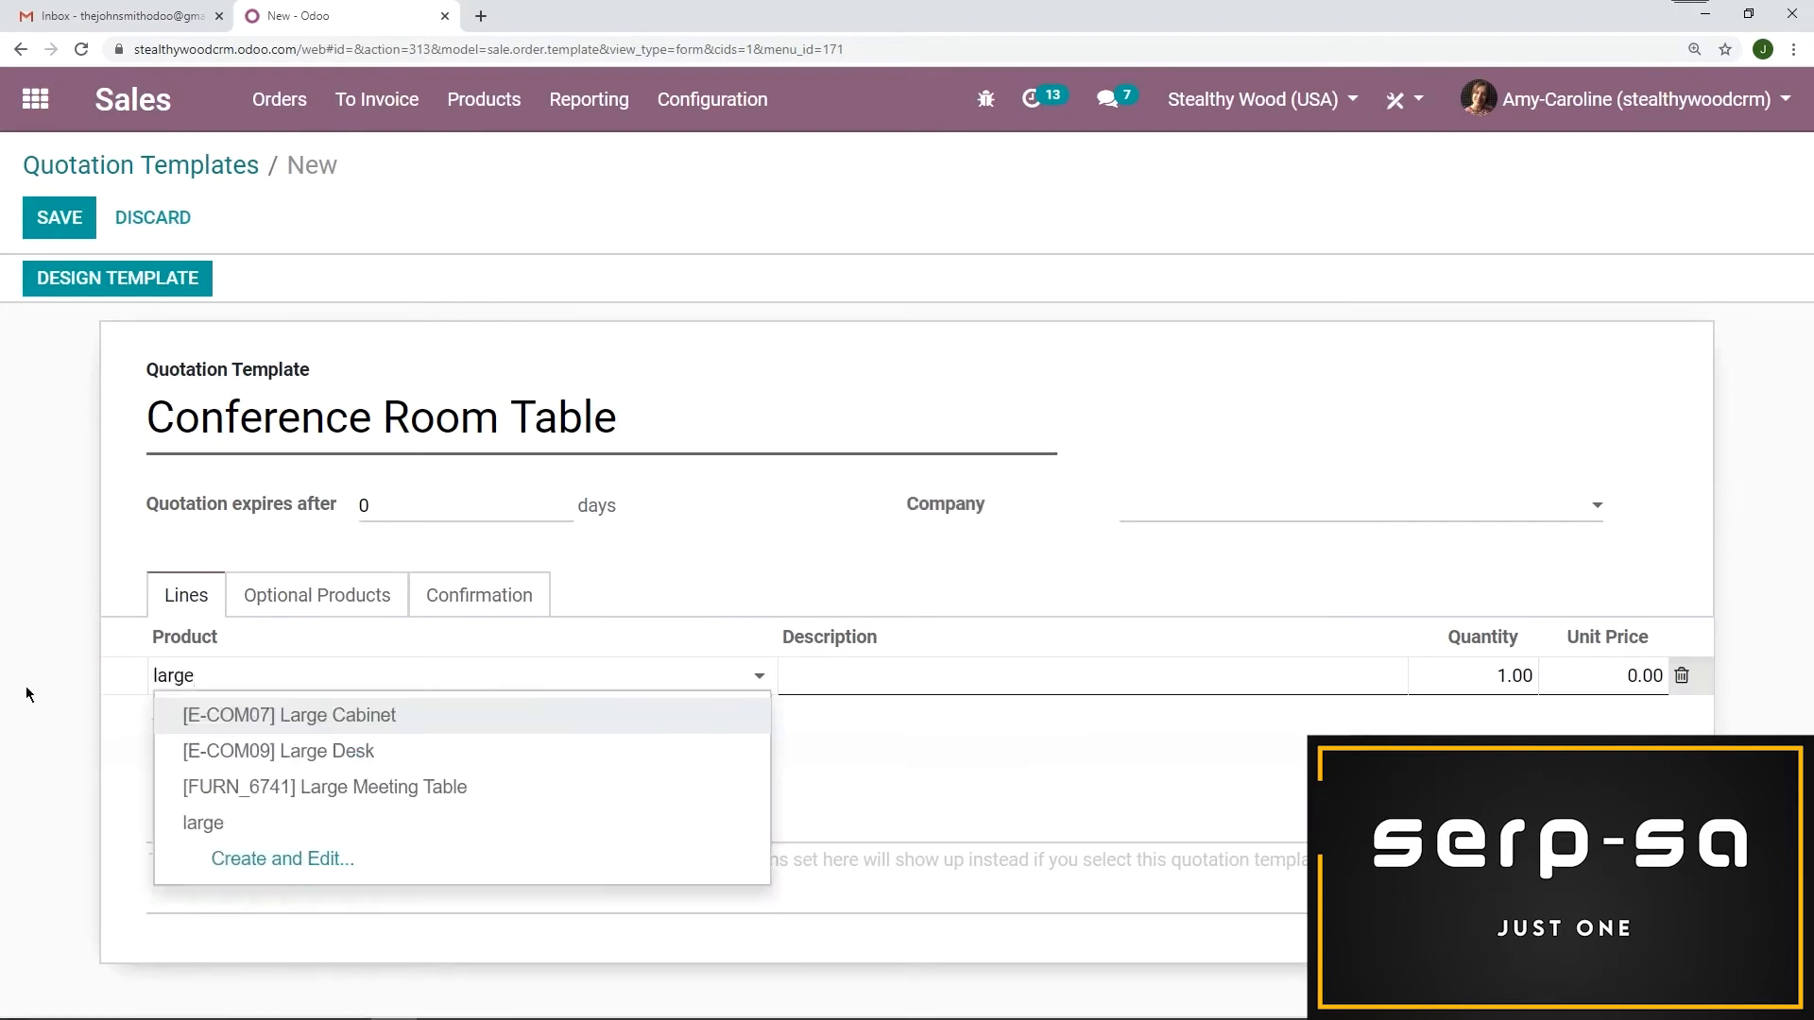
left_click(395, 787)
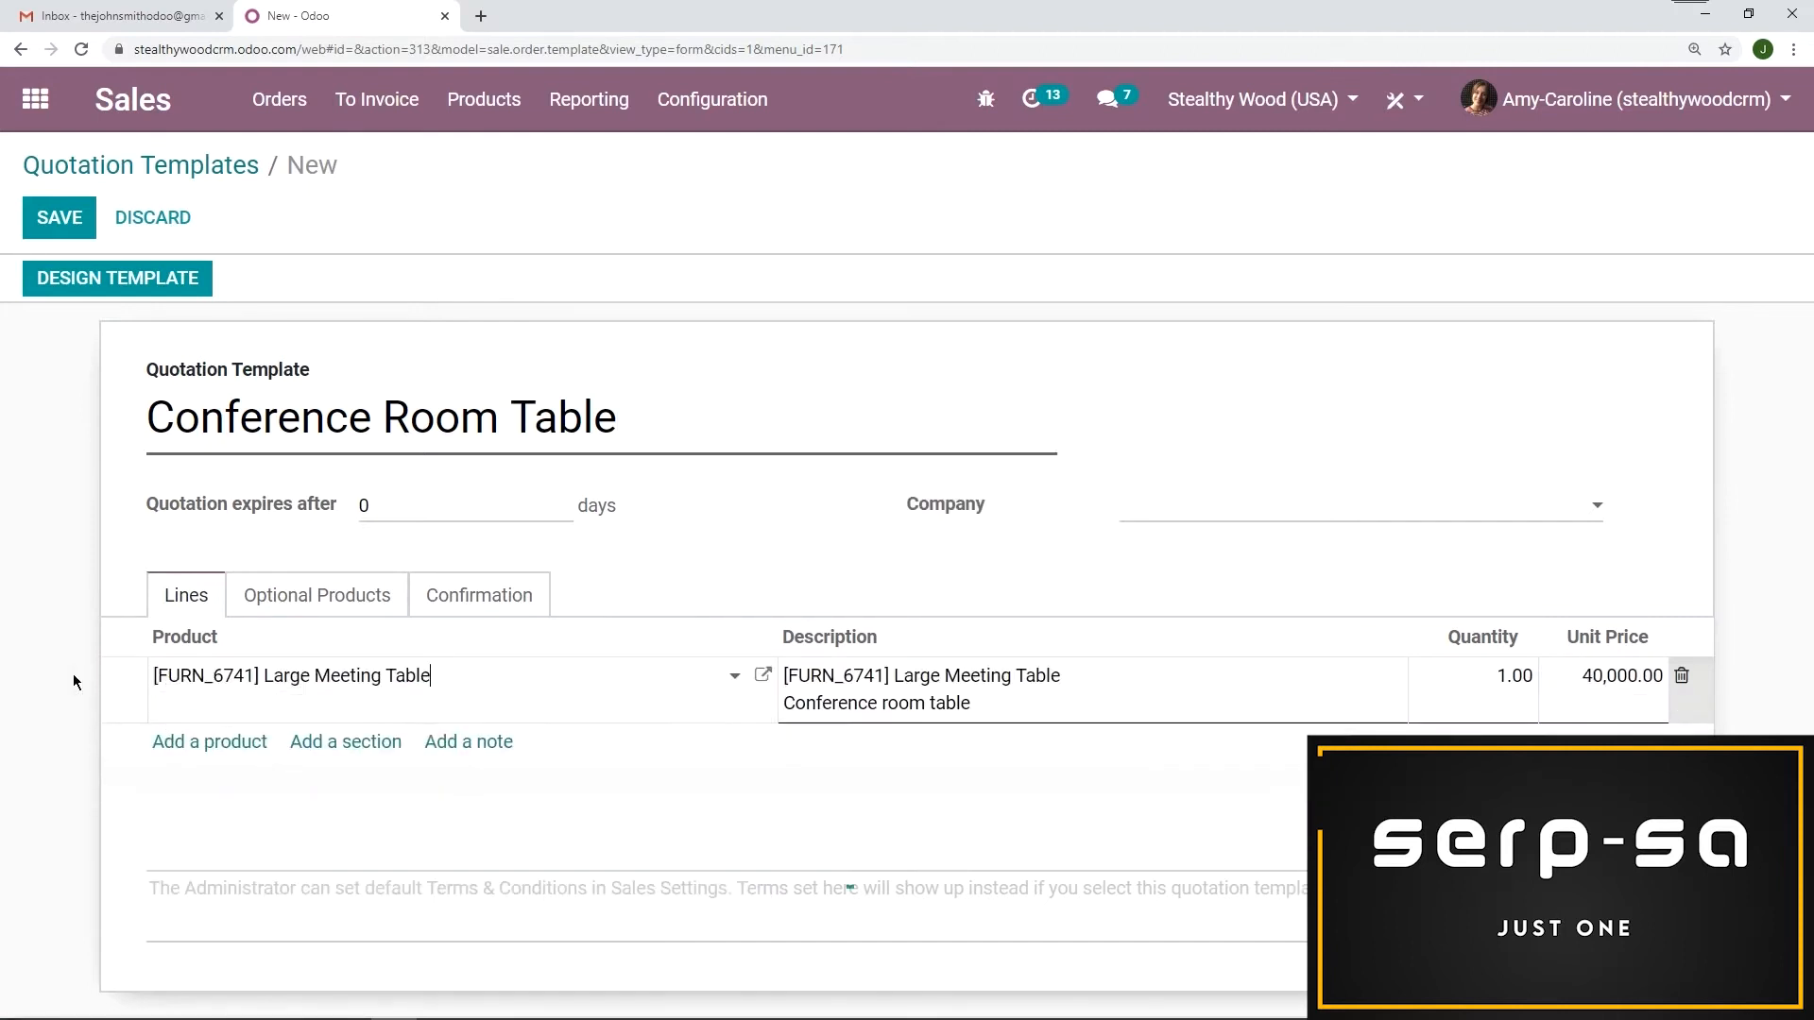
left_click(3, 688)
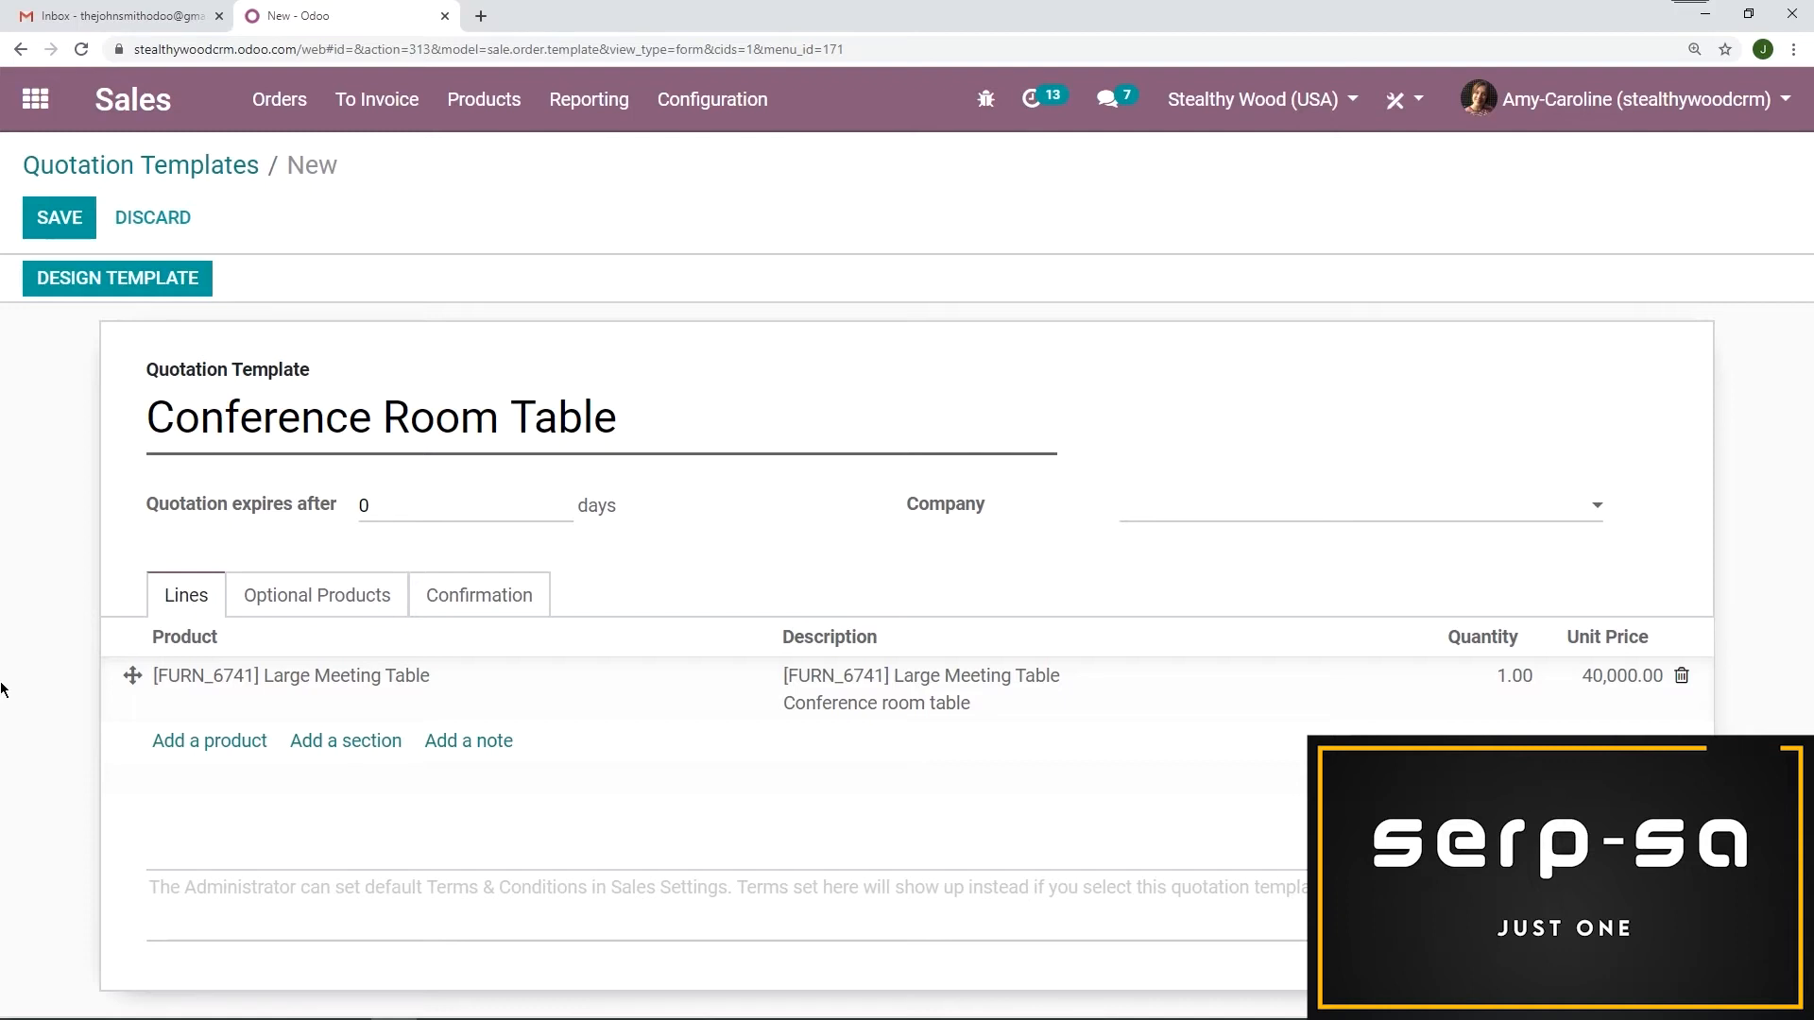
Step: Add [FURN_7777] Office Chair and [FURN_0269] Office Chair Black as optional products of the template
left_click(294, 601)
left_click(182, 677)
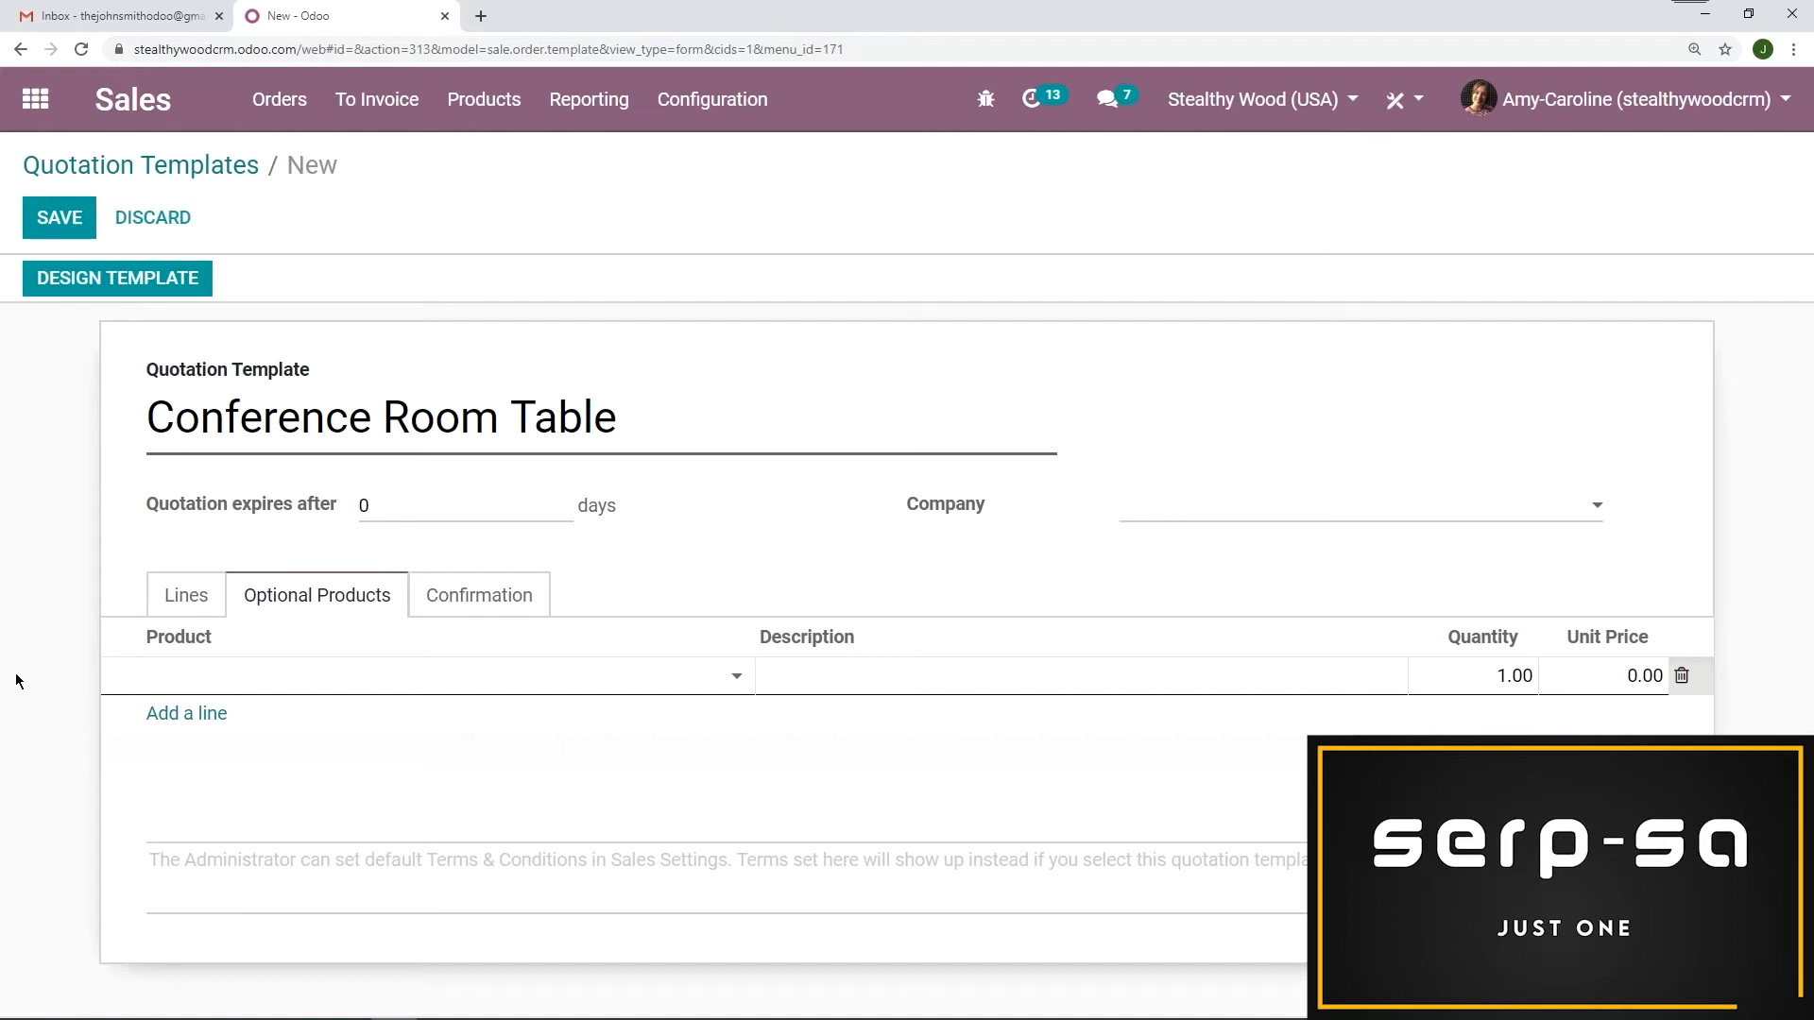
type("chair")
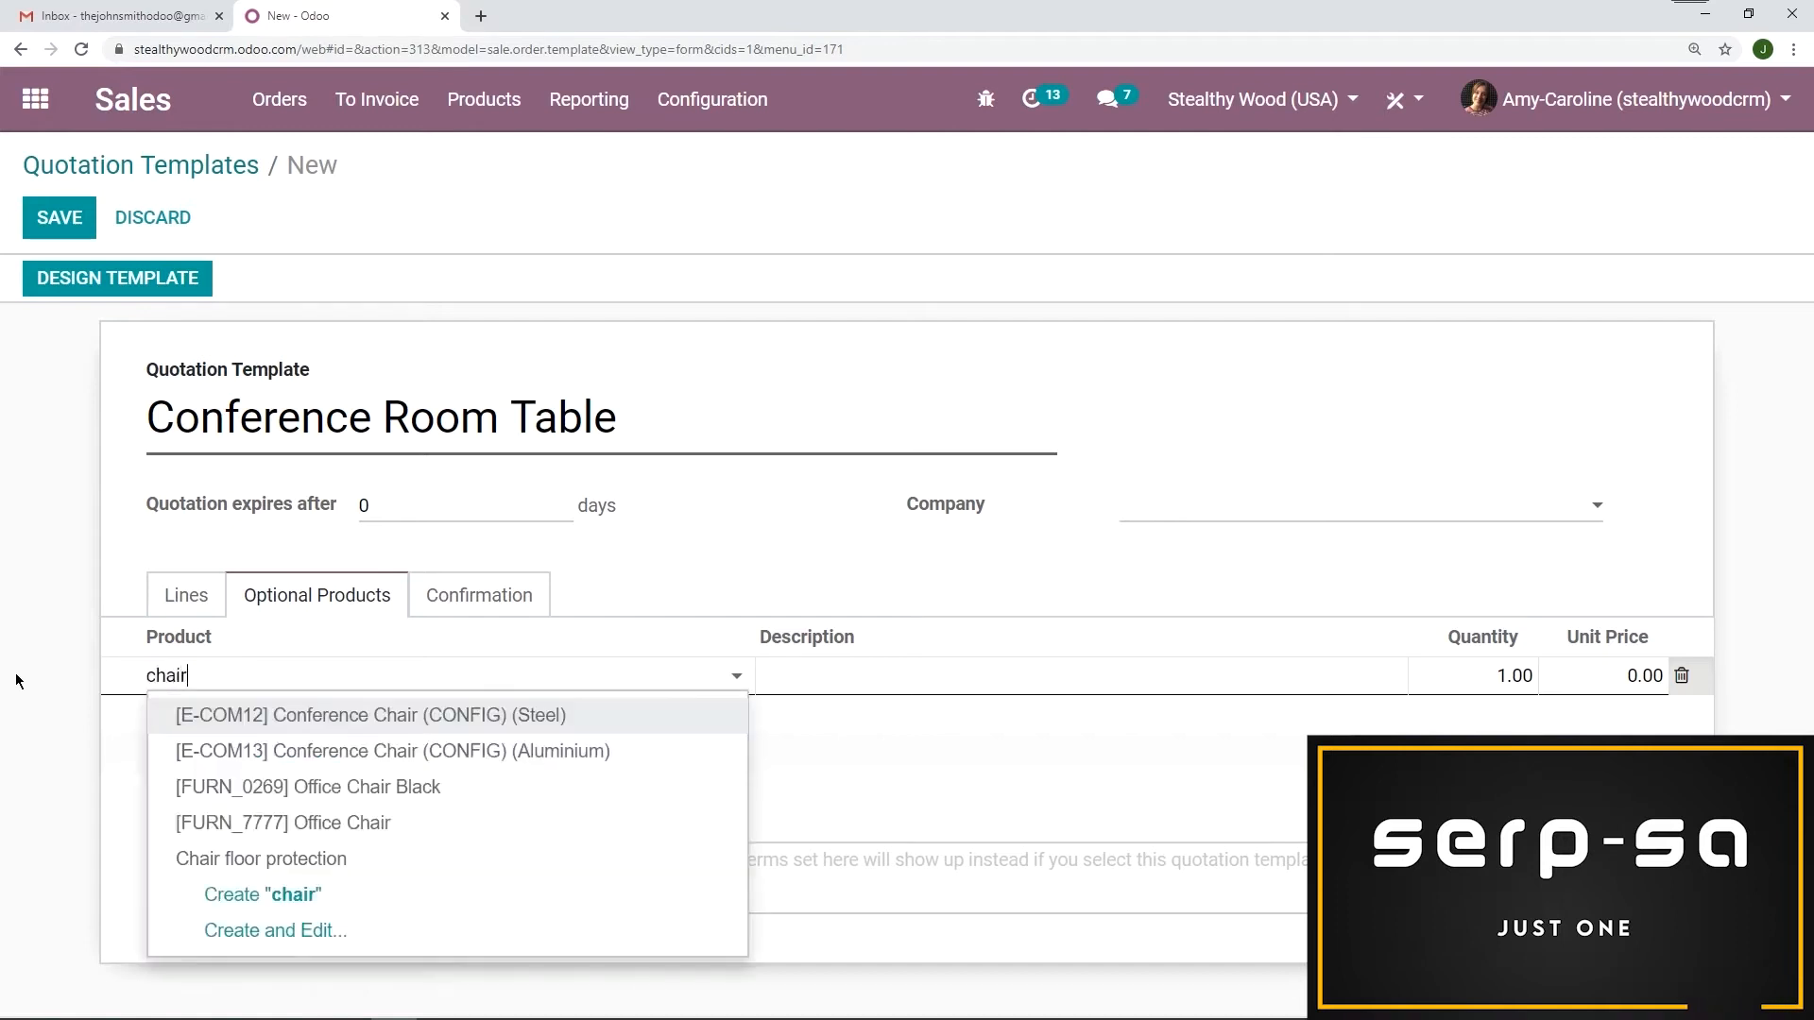
left_click(449, 831)
left_click(213, 720)
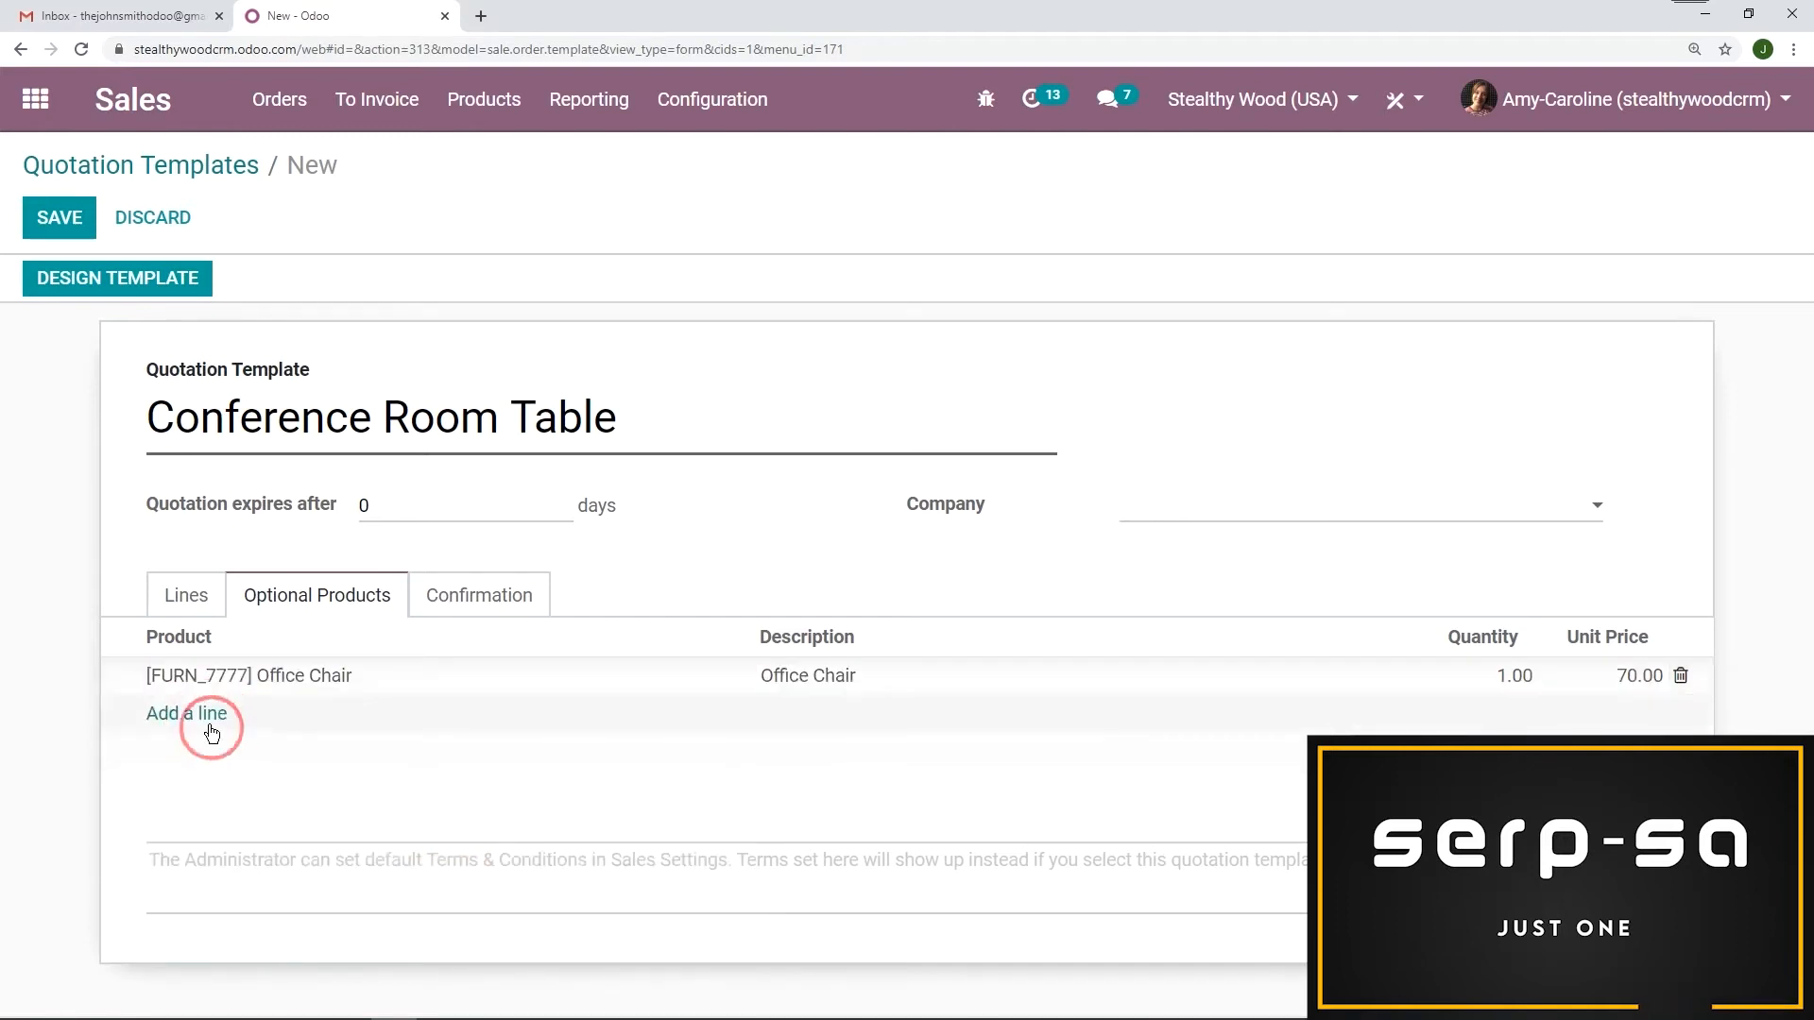
type("chai")
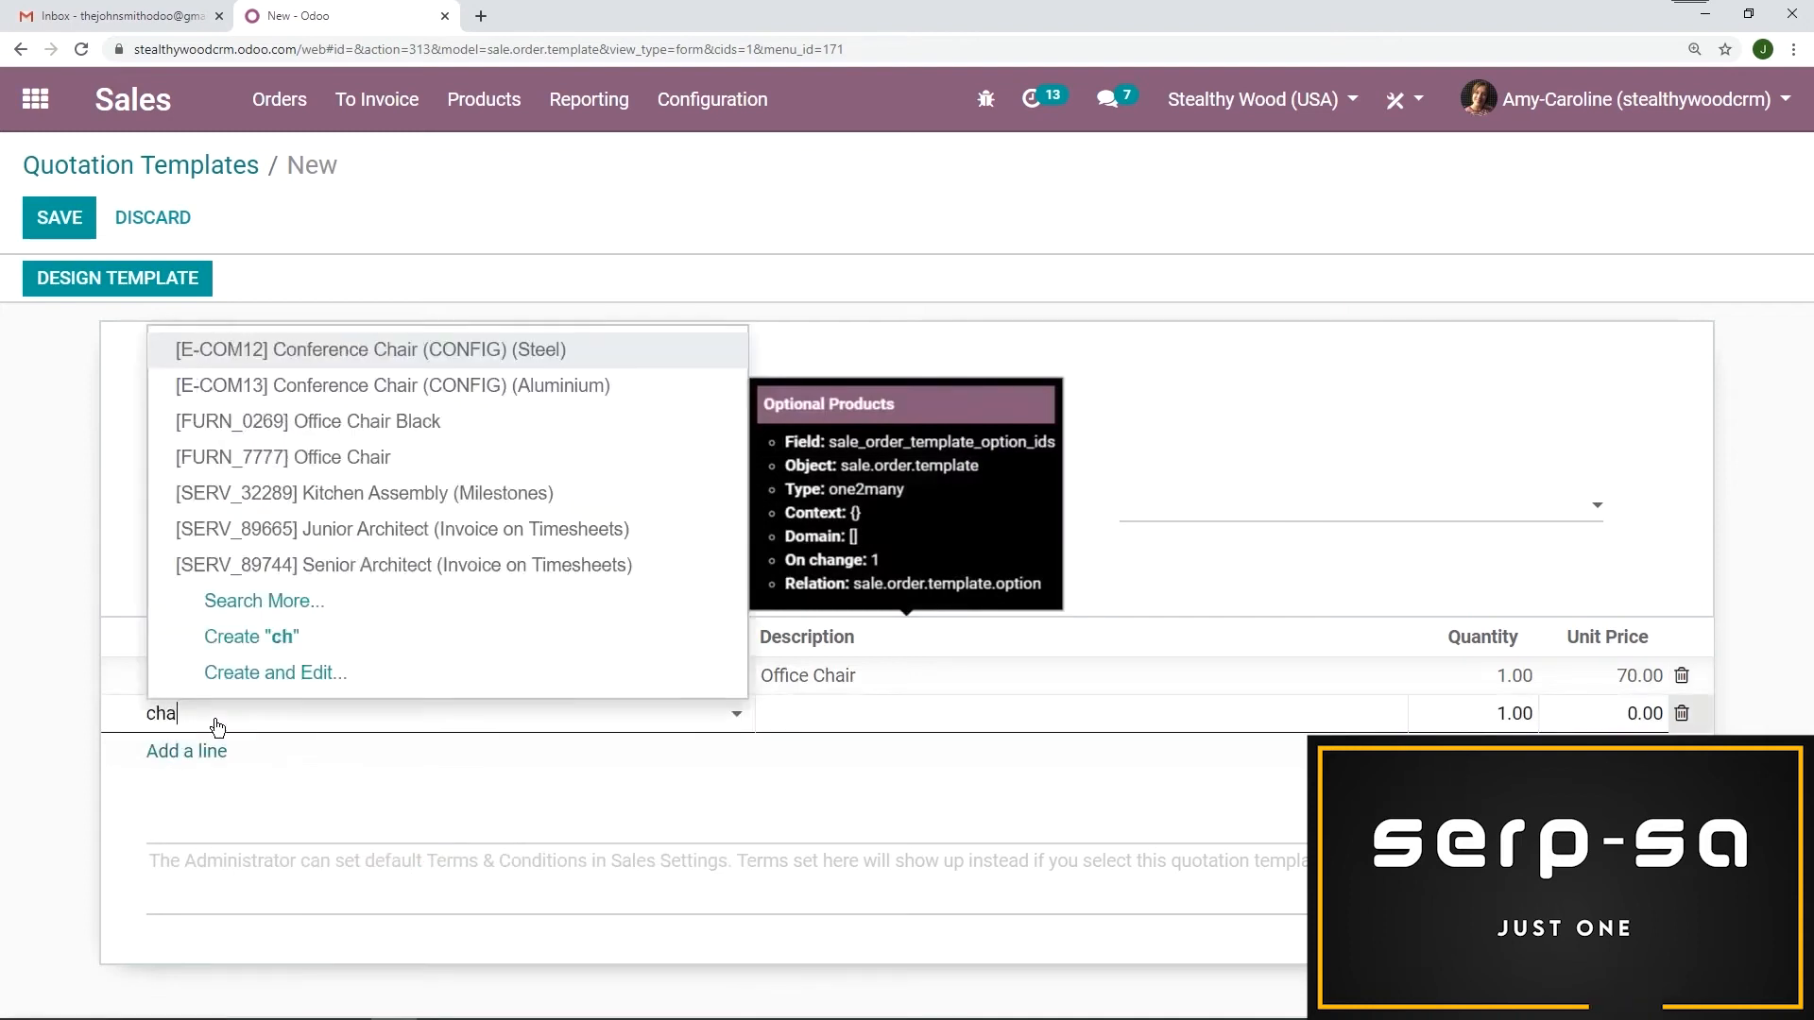
left_click(434, 823)
left_click(10, 661)
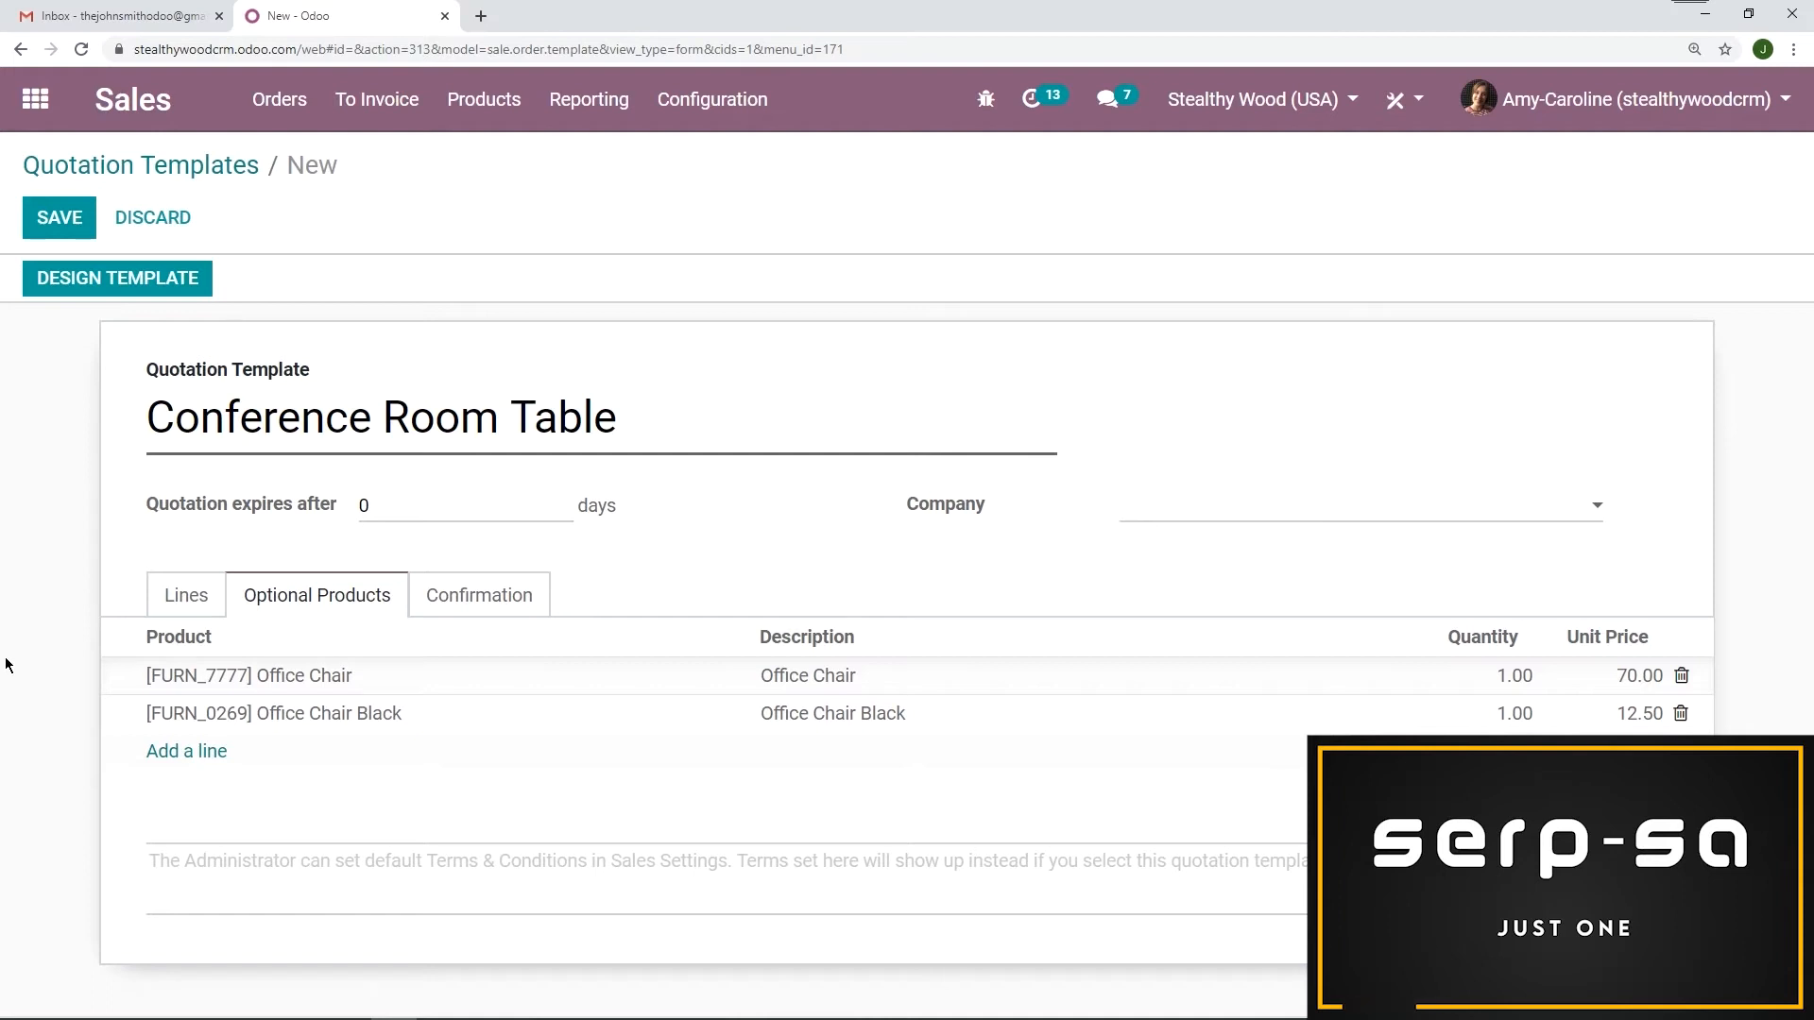
Step: Review the template's confirmation options and company choices, leave the company empty, and save the template
left_click(465, 595)
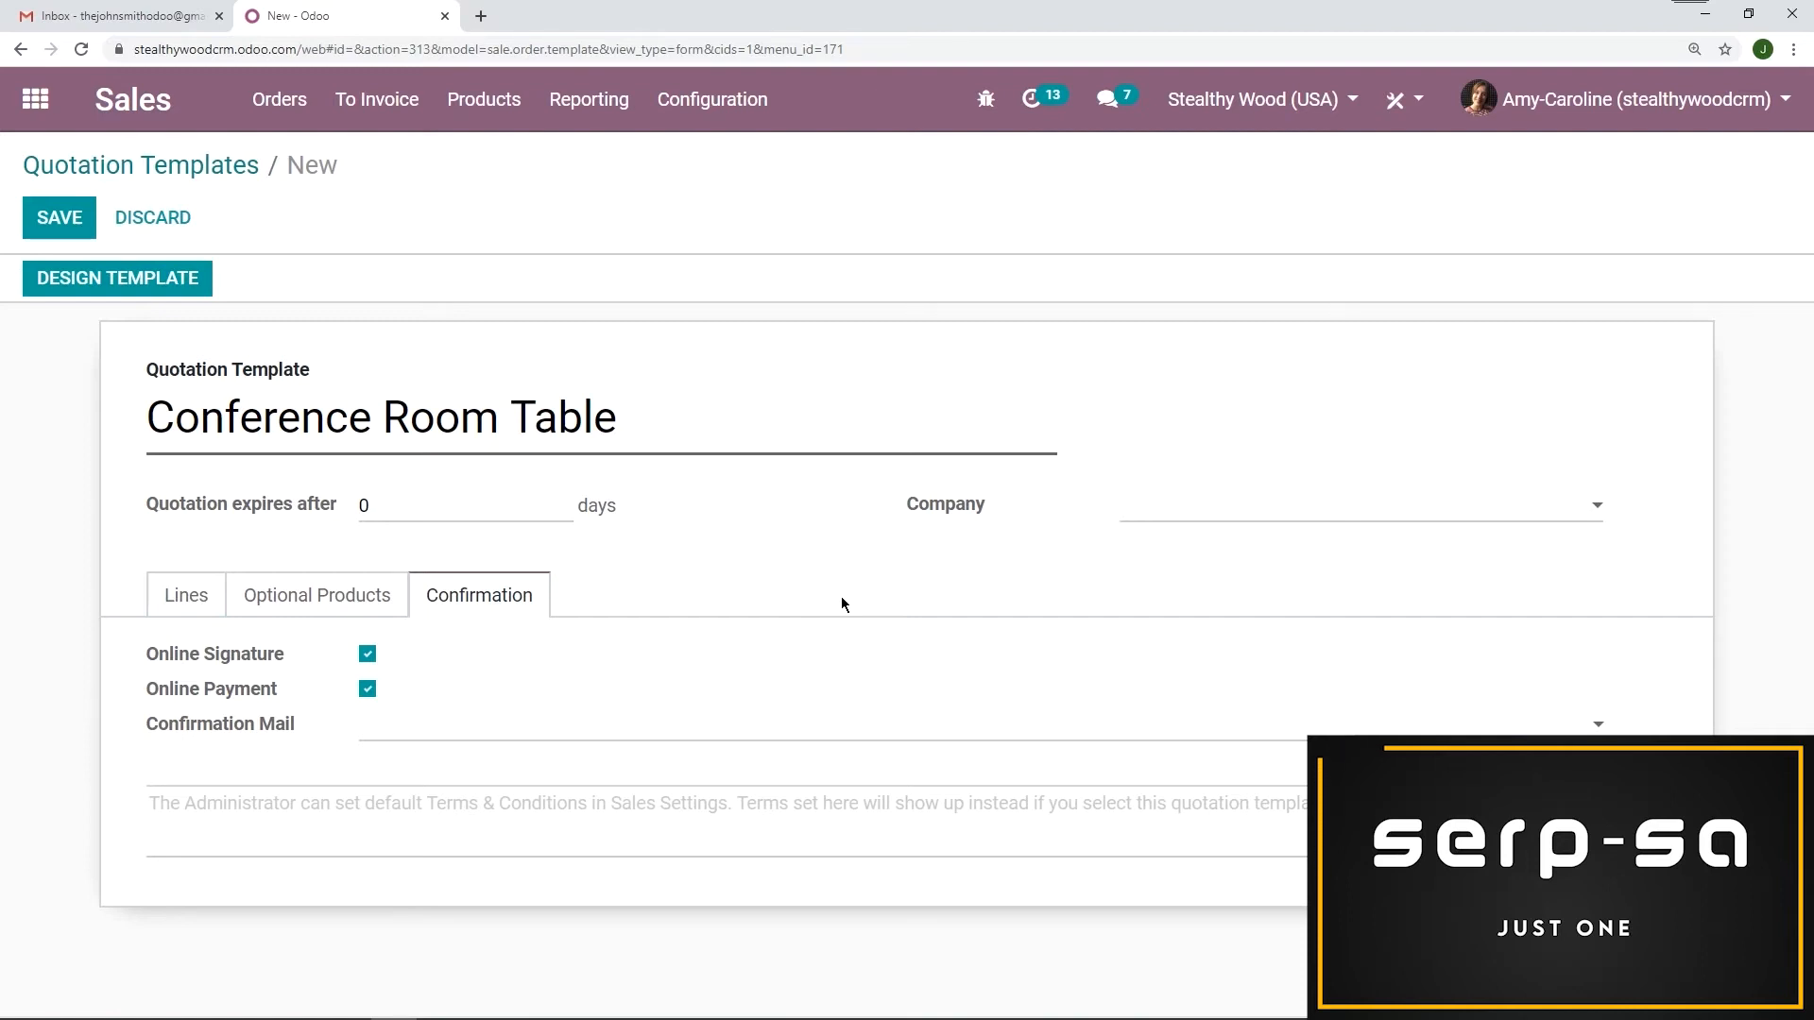
left_click(189, 597)
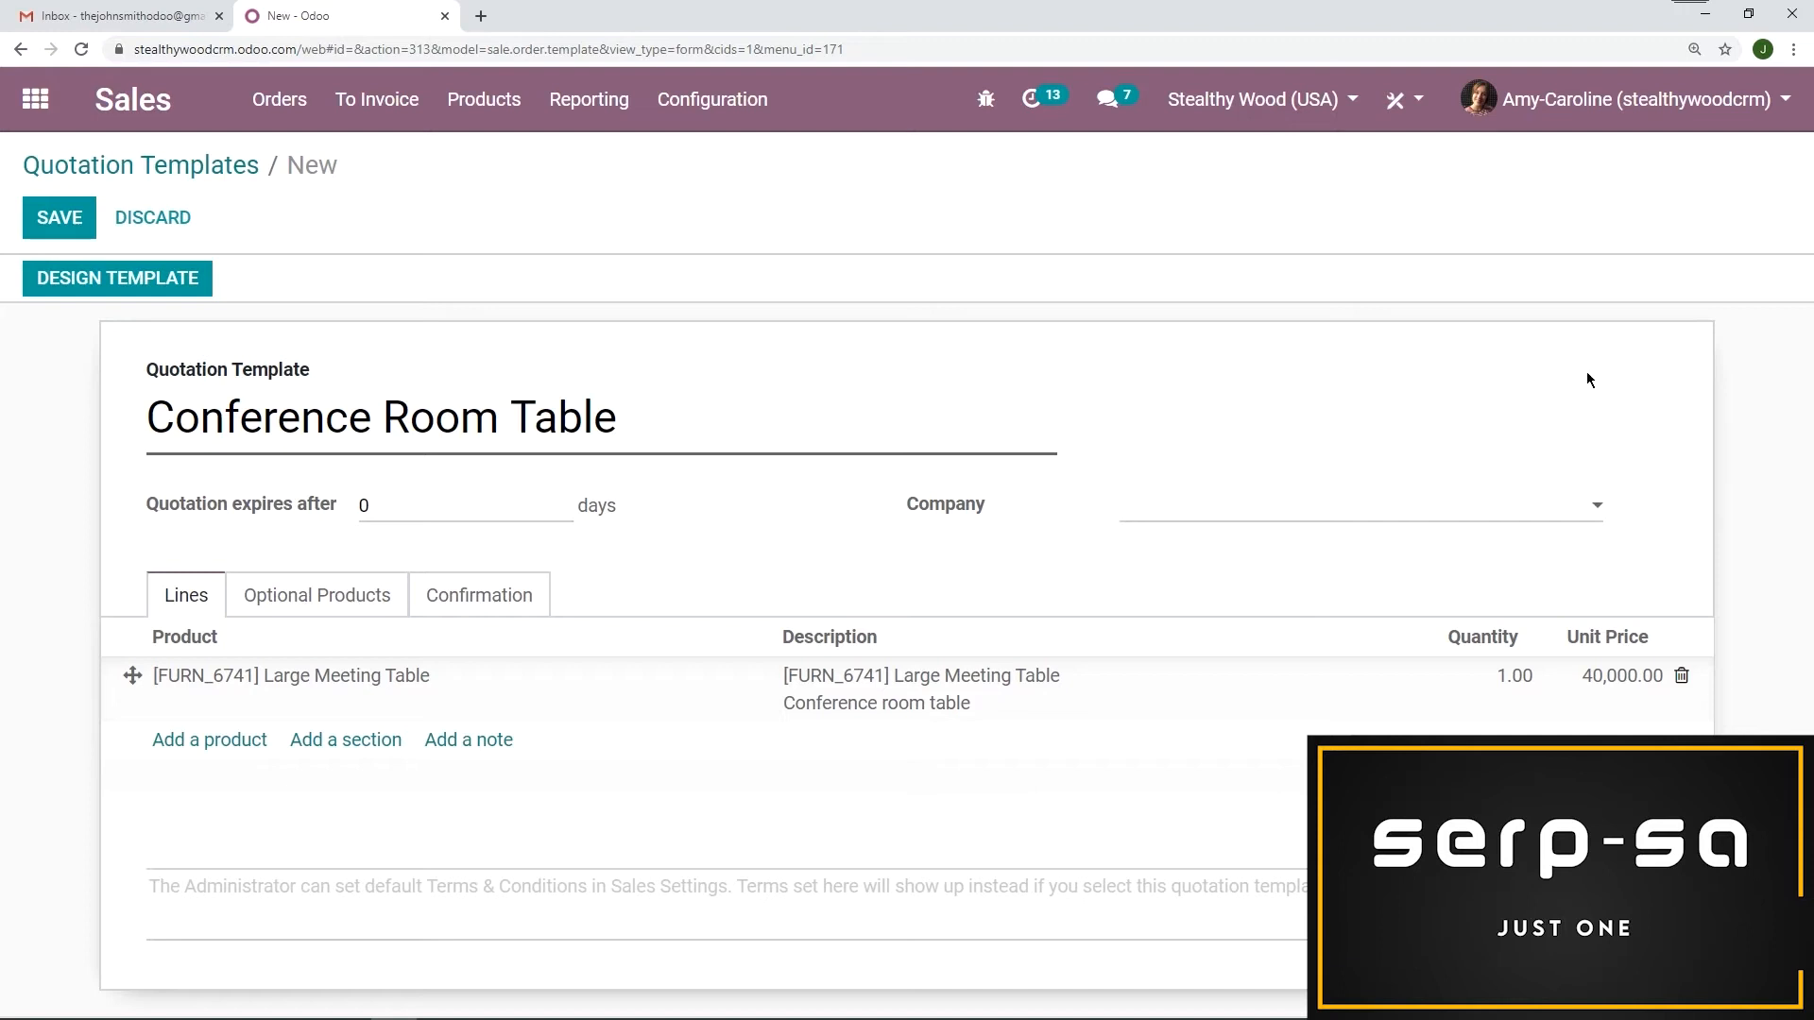
left_click(1362, 512)
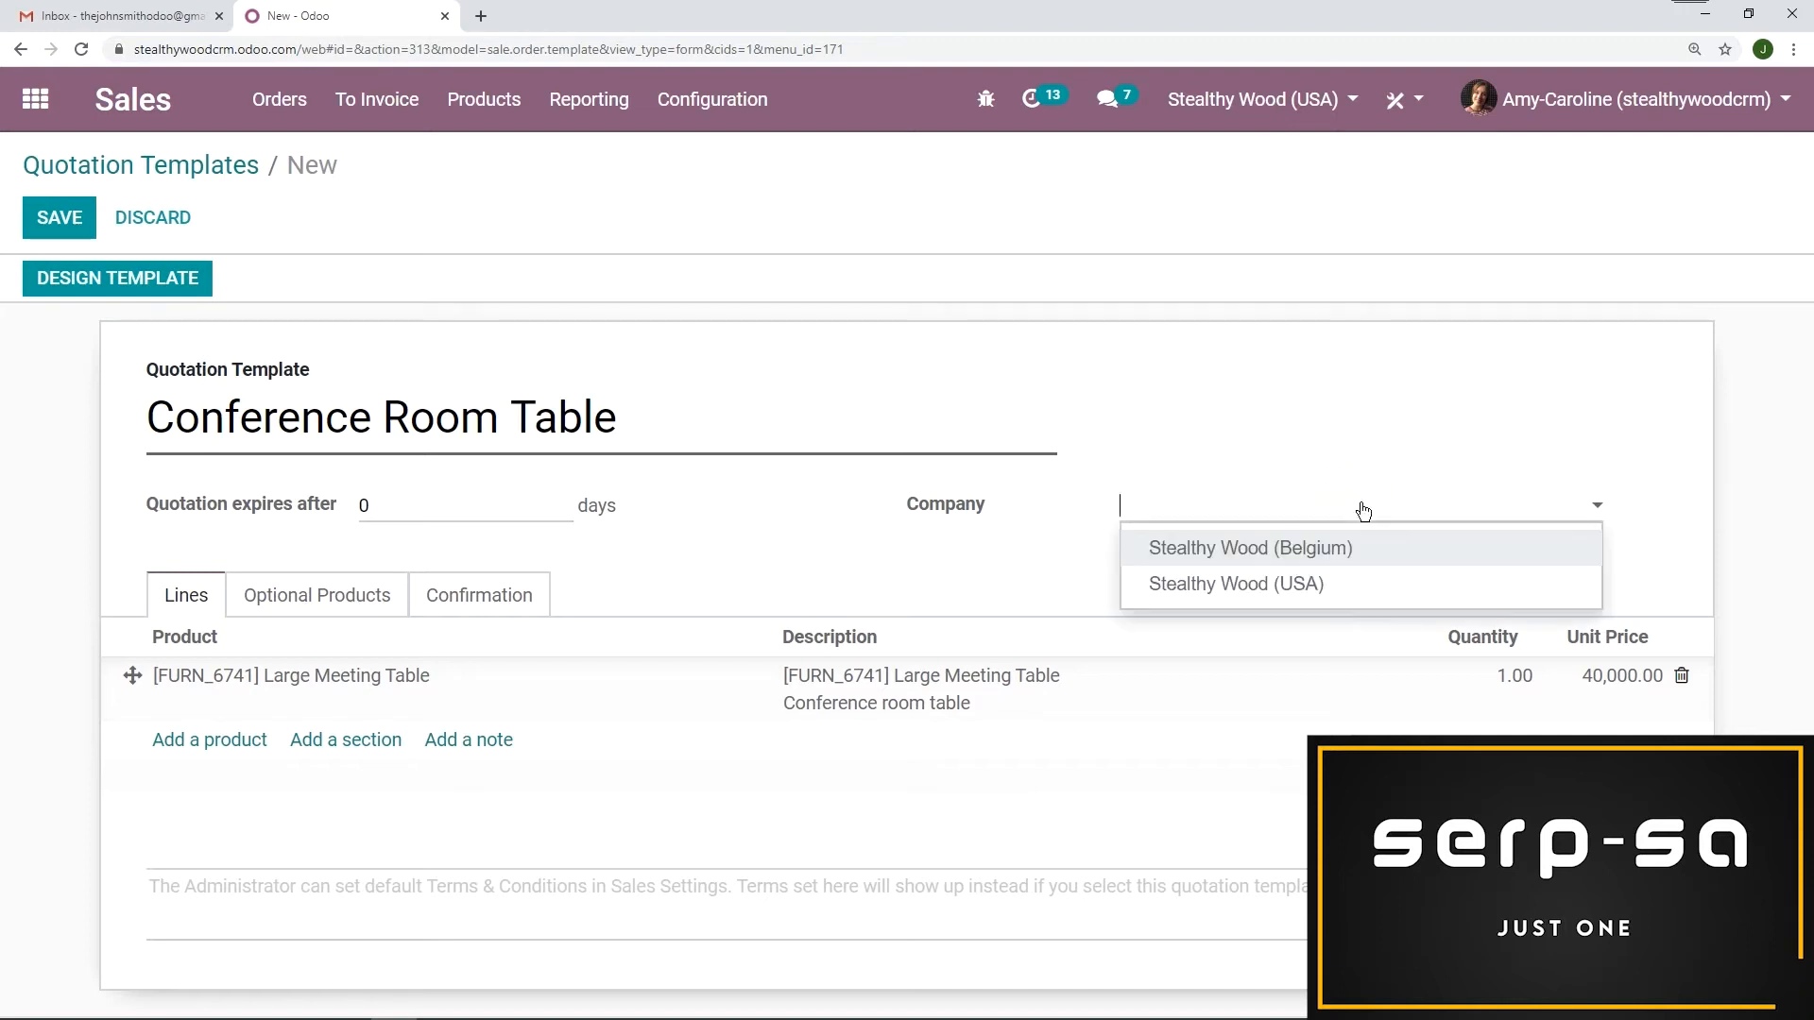
left_click(1337, 423)
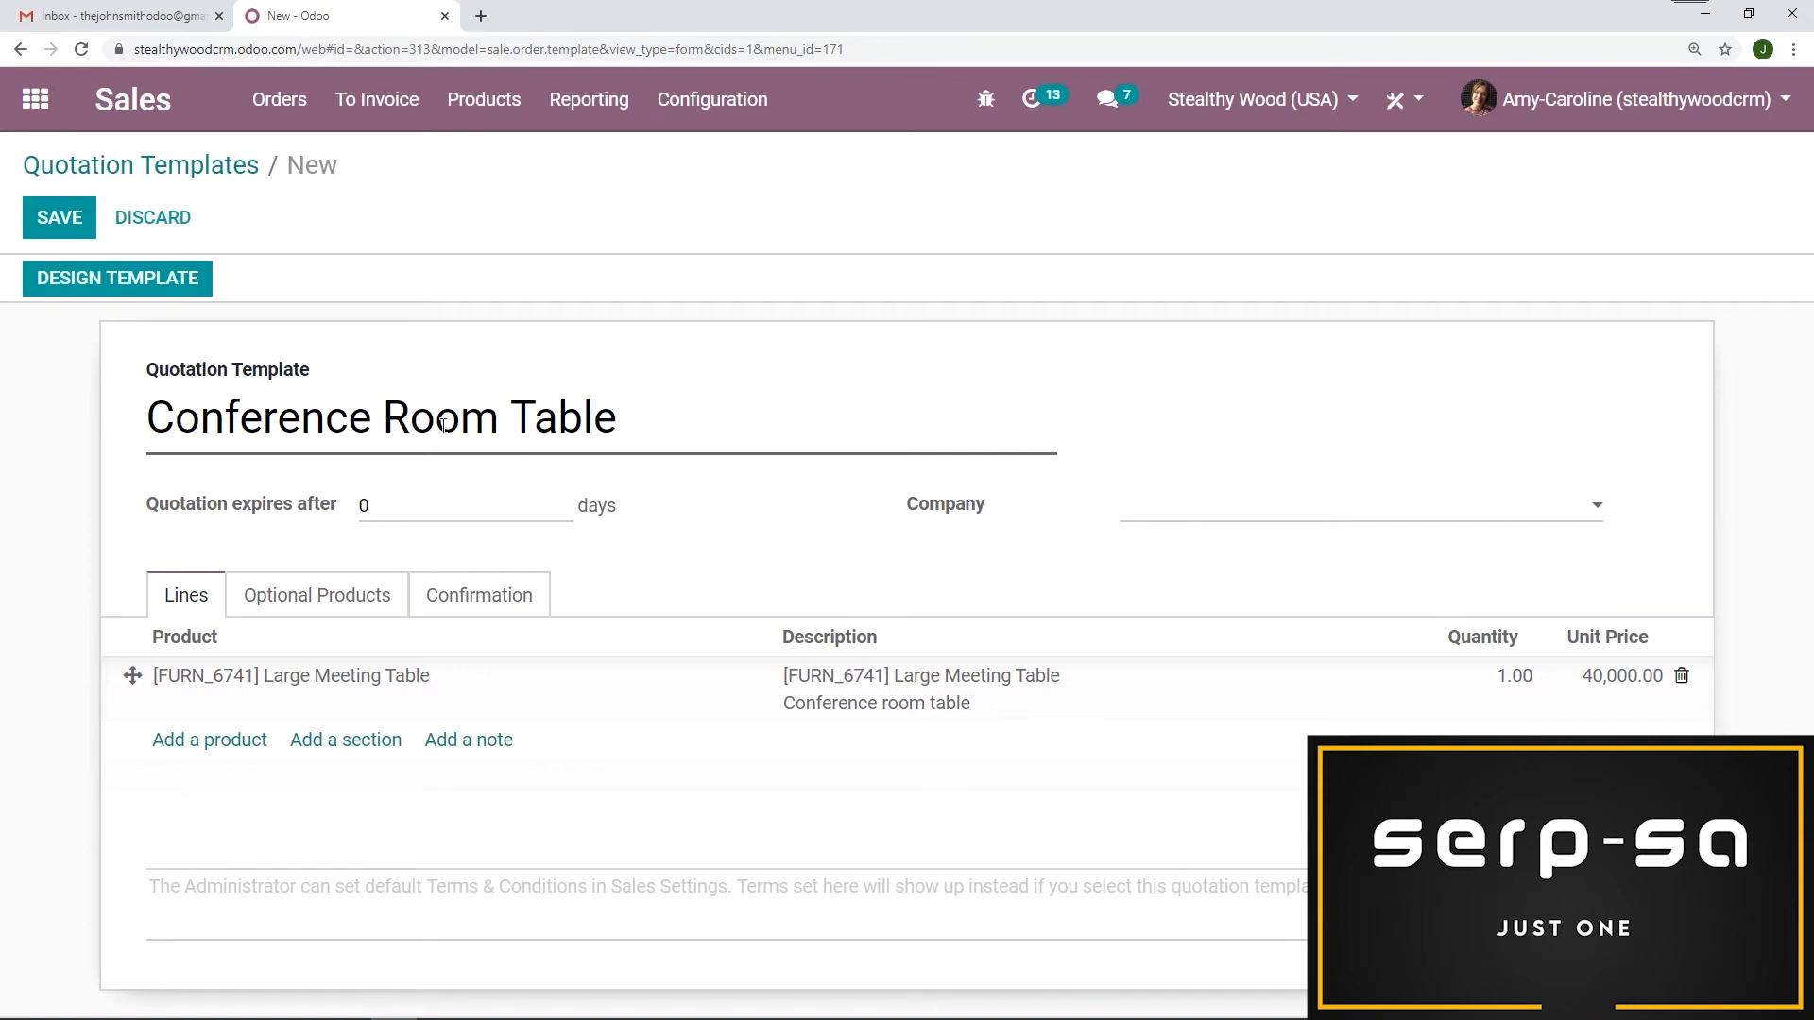
left_click(64, 219)
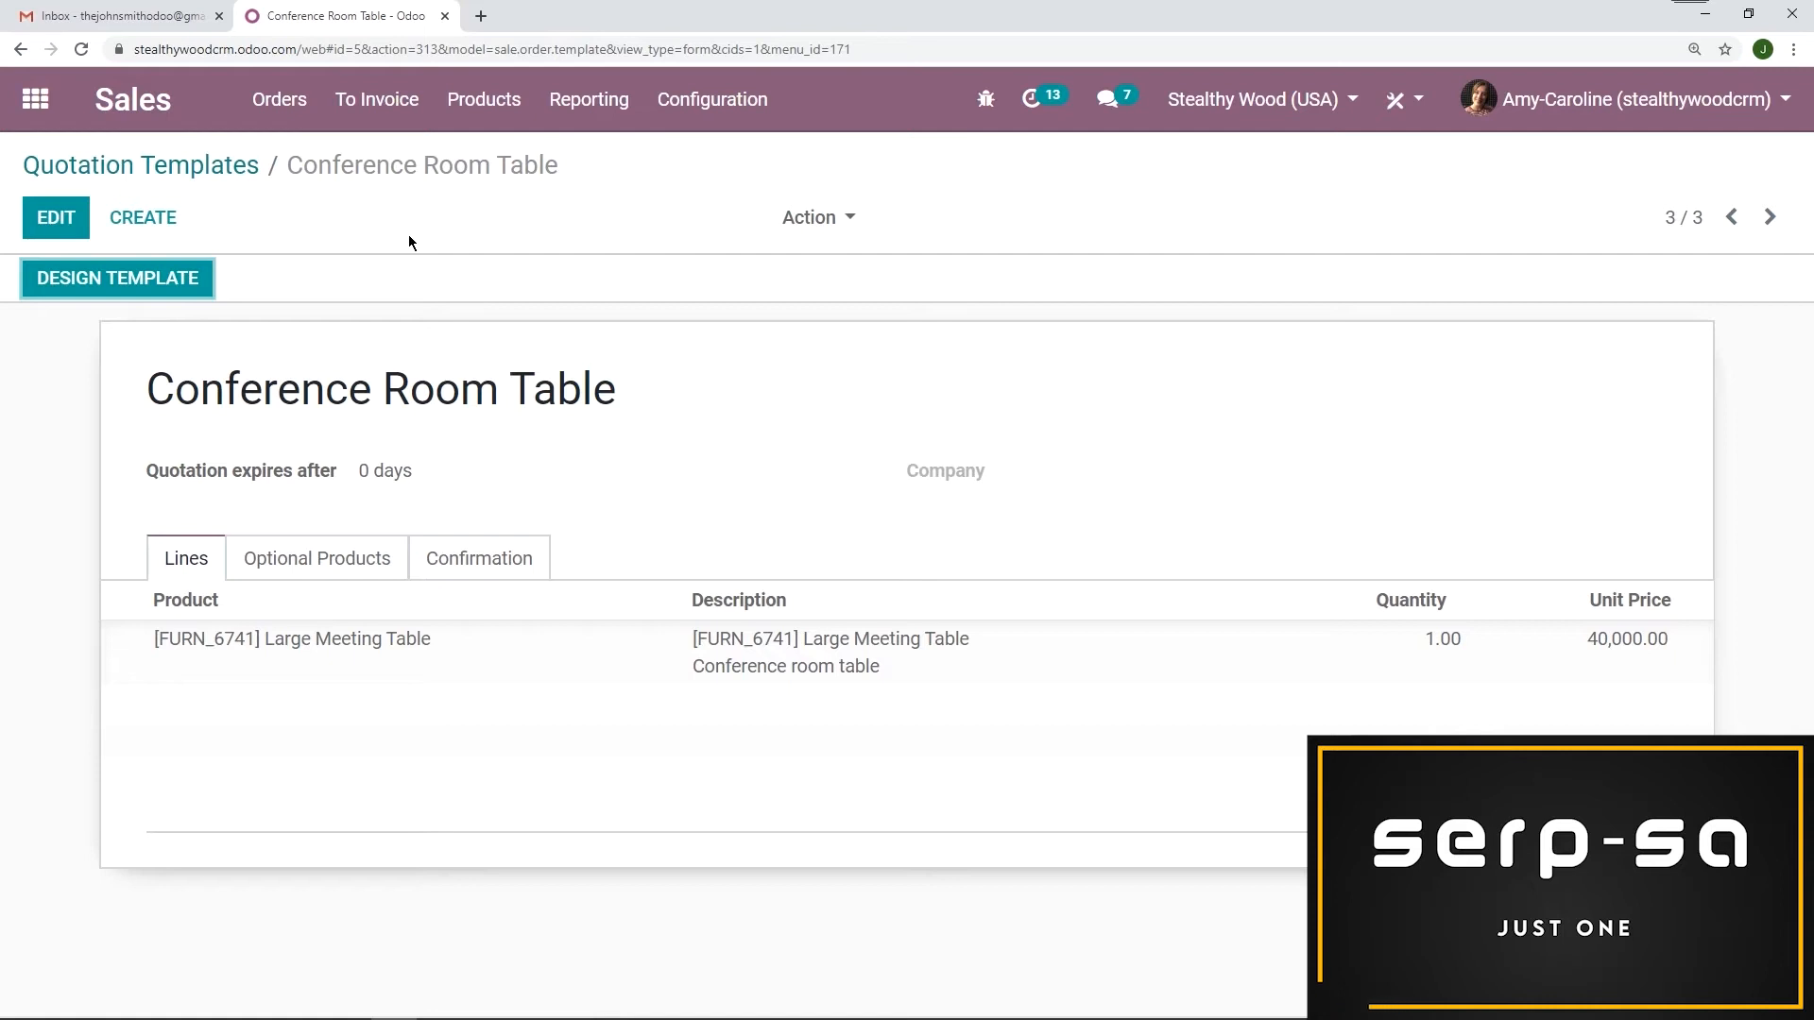
Step: Open the template's design page for editing and place a Cover block below the Template Header
left_click(142, 276)
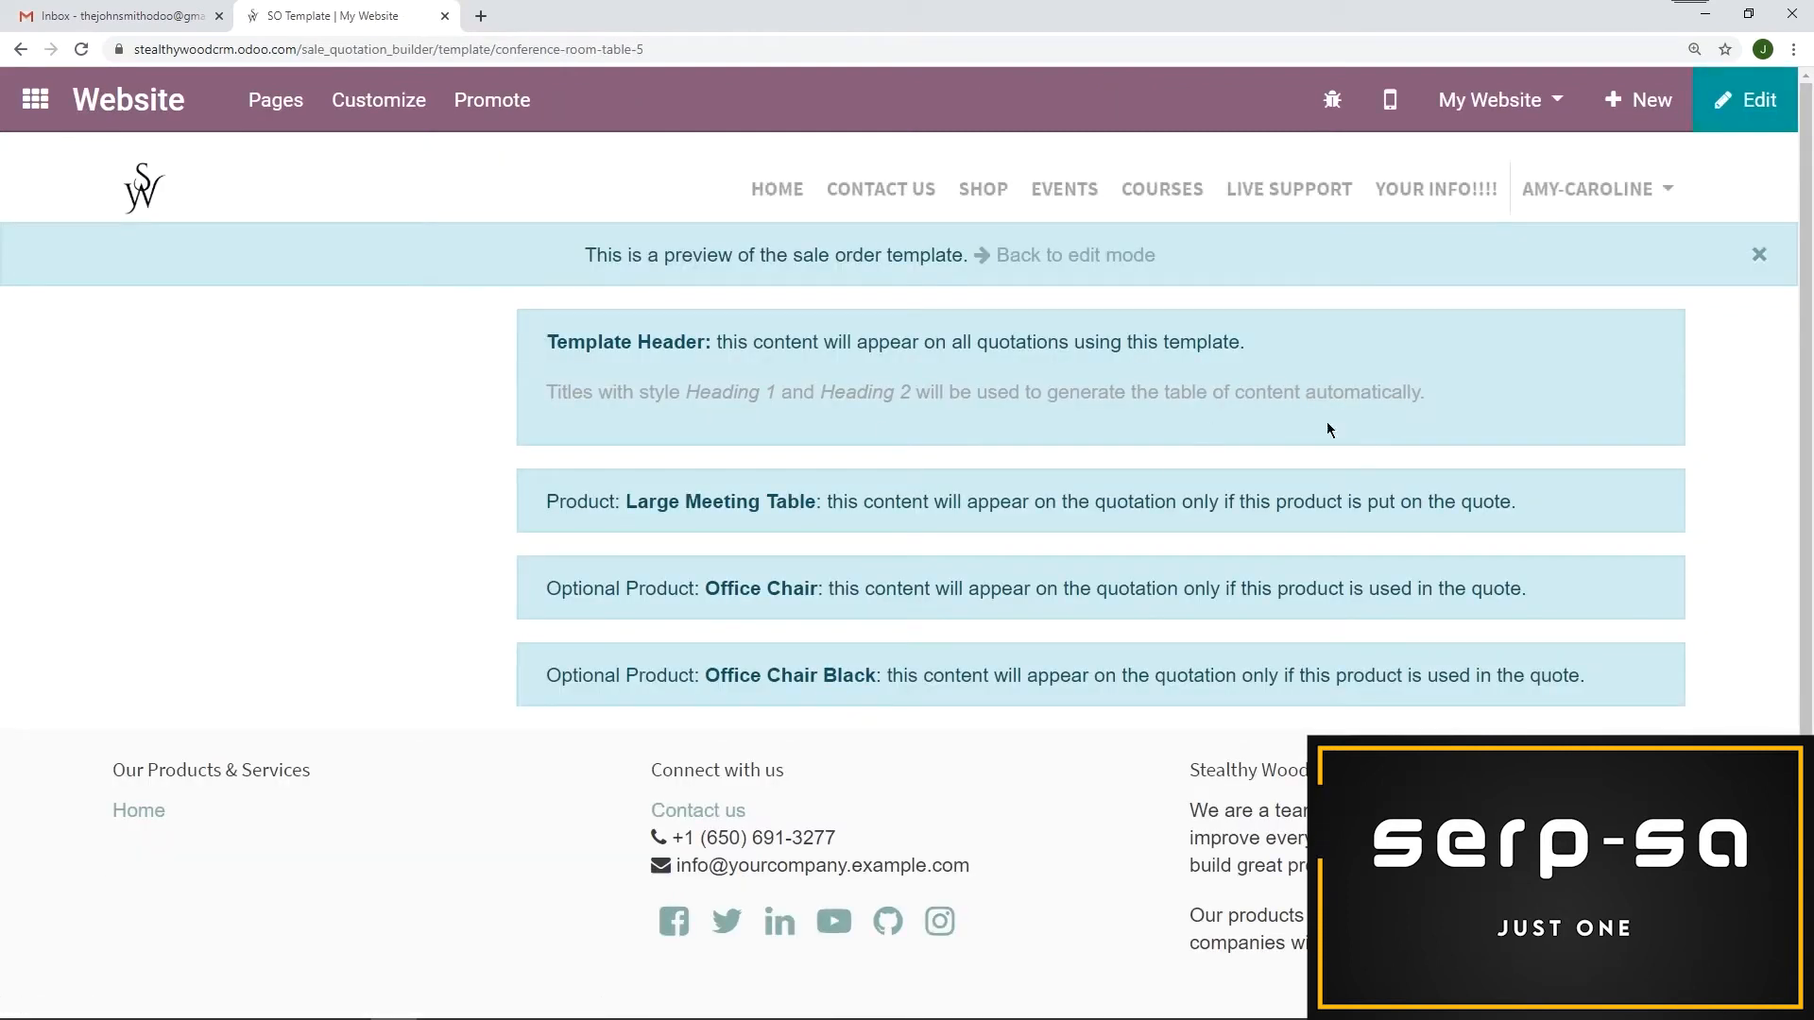
left_click(1736, 100)
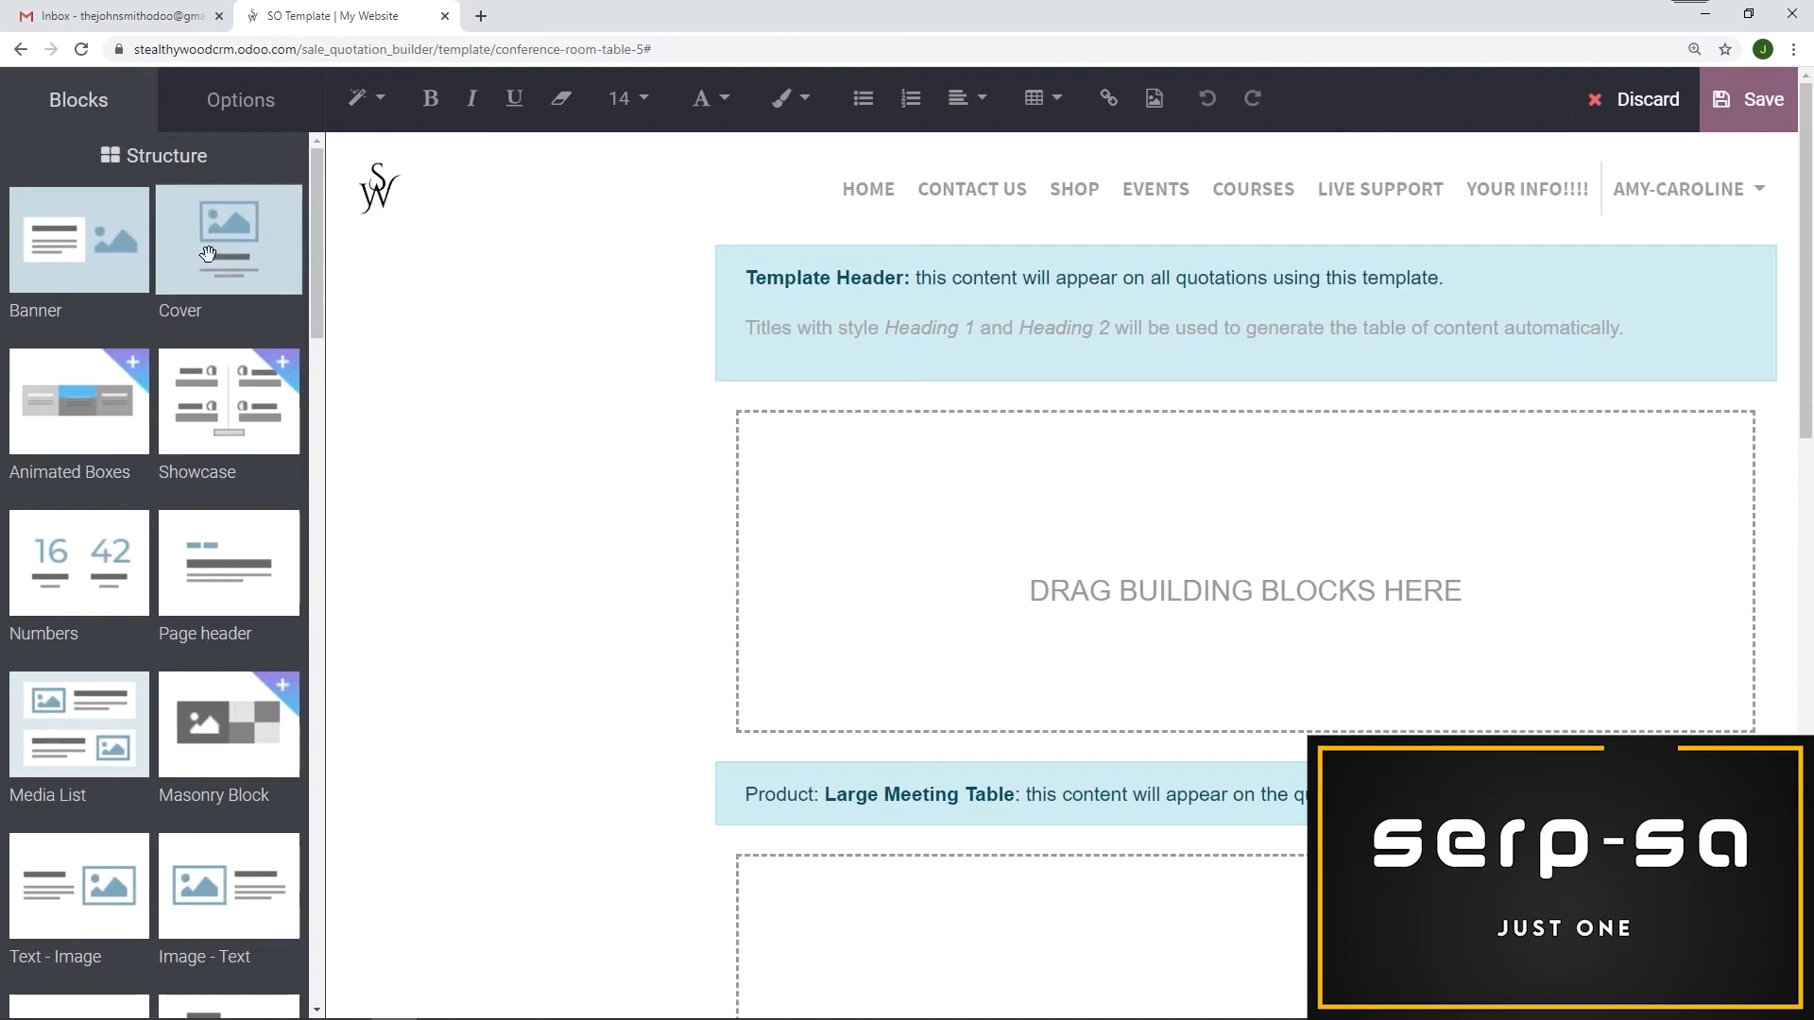
left_click_drag(212, 241, 1029, 441)
scroll(1375, 538, "down", 1)
Step: Replace the cover's "Catchy Headline" text with "Your Conference Room Table!"
left_click(1376, 508)
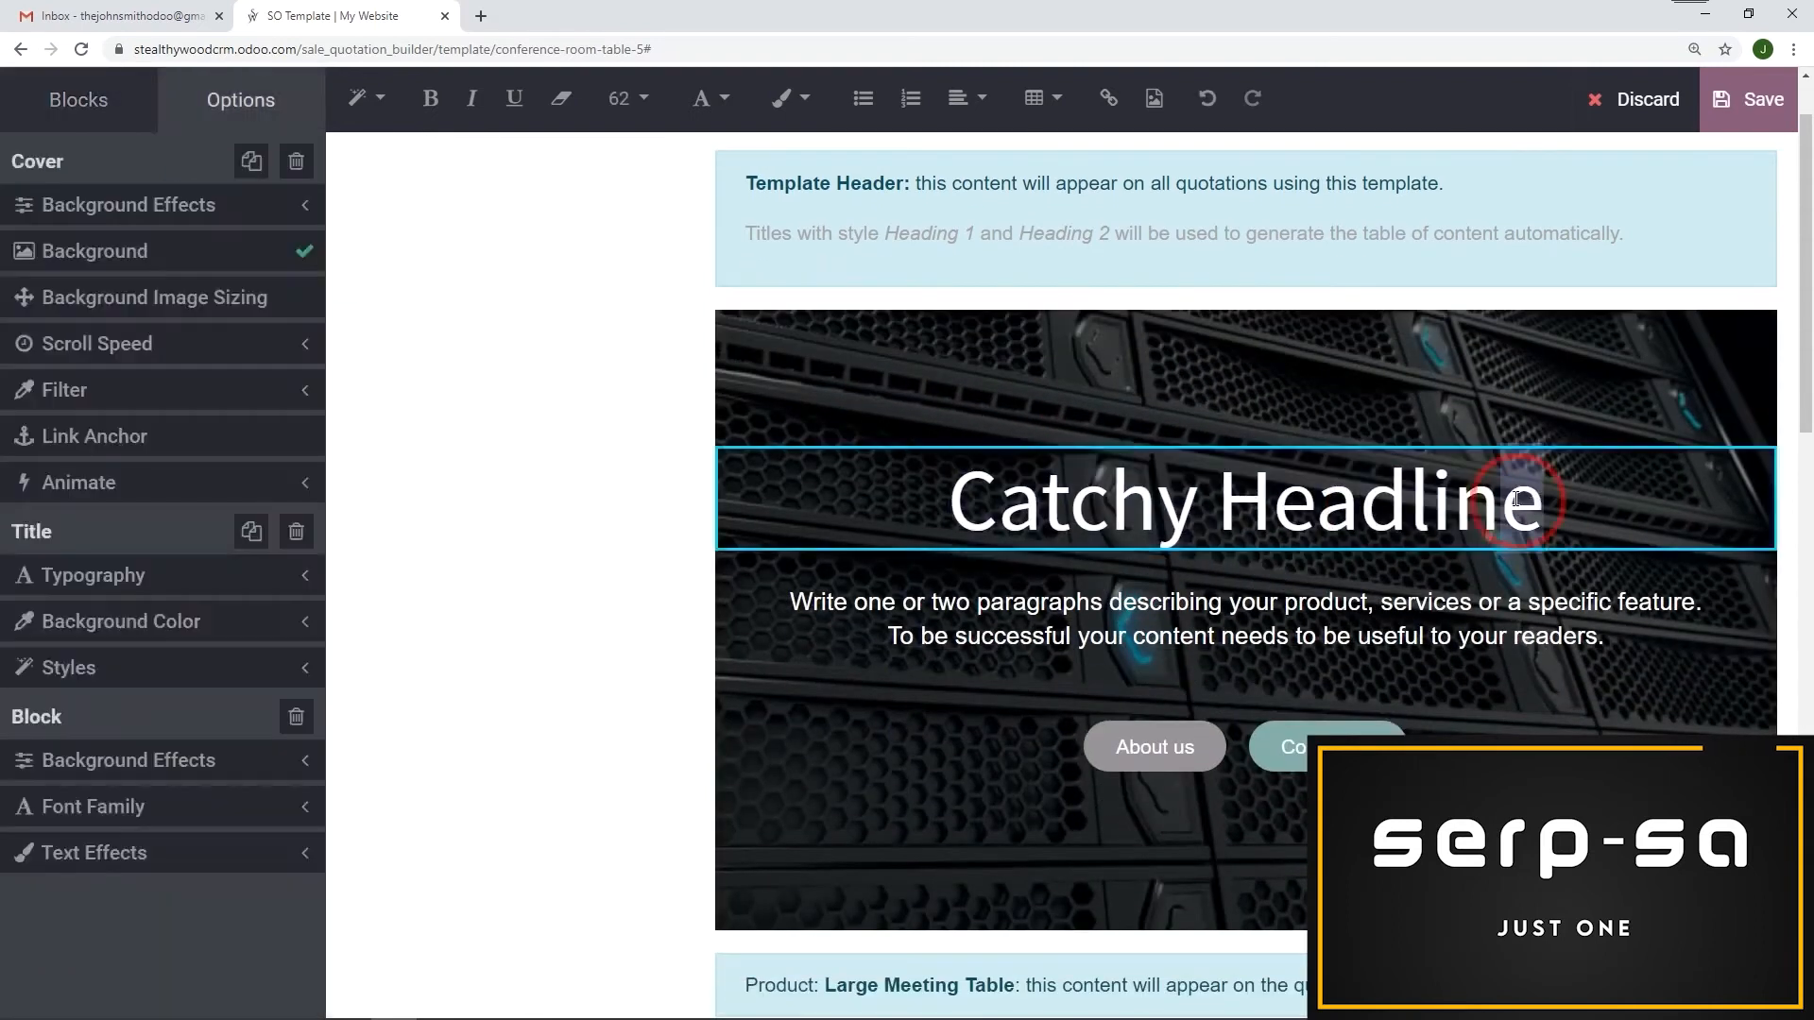
left_click(661, 510)
type("Conference Room Table")
left_click(1123, 531)
type("Your")
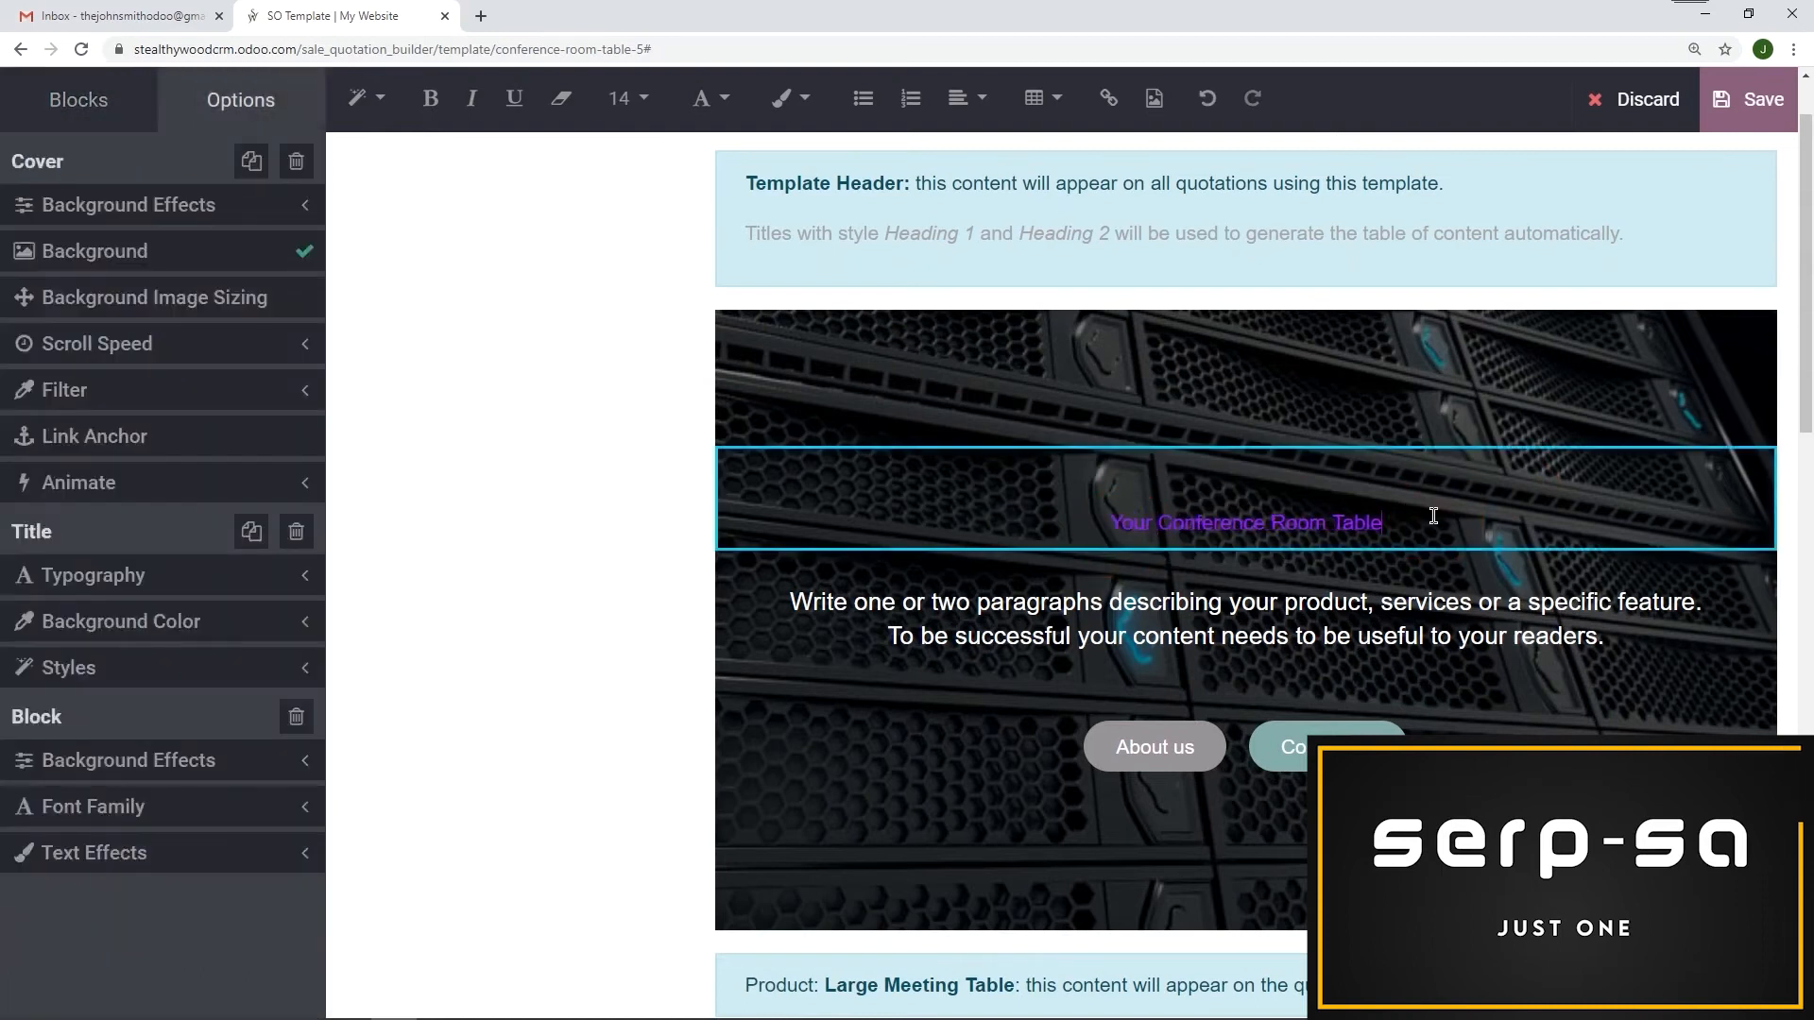
left_click(1433, 507)
type("!")
Step: Set the cover headline's font size to 36 and its text colour to white
left_click_drag(1433, 507, 1044, 502)
left_click(616, 111)
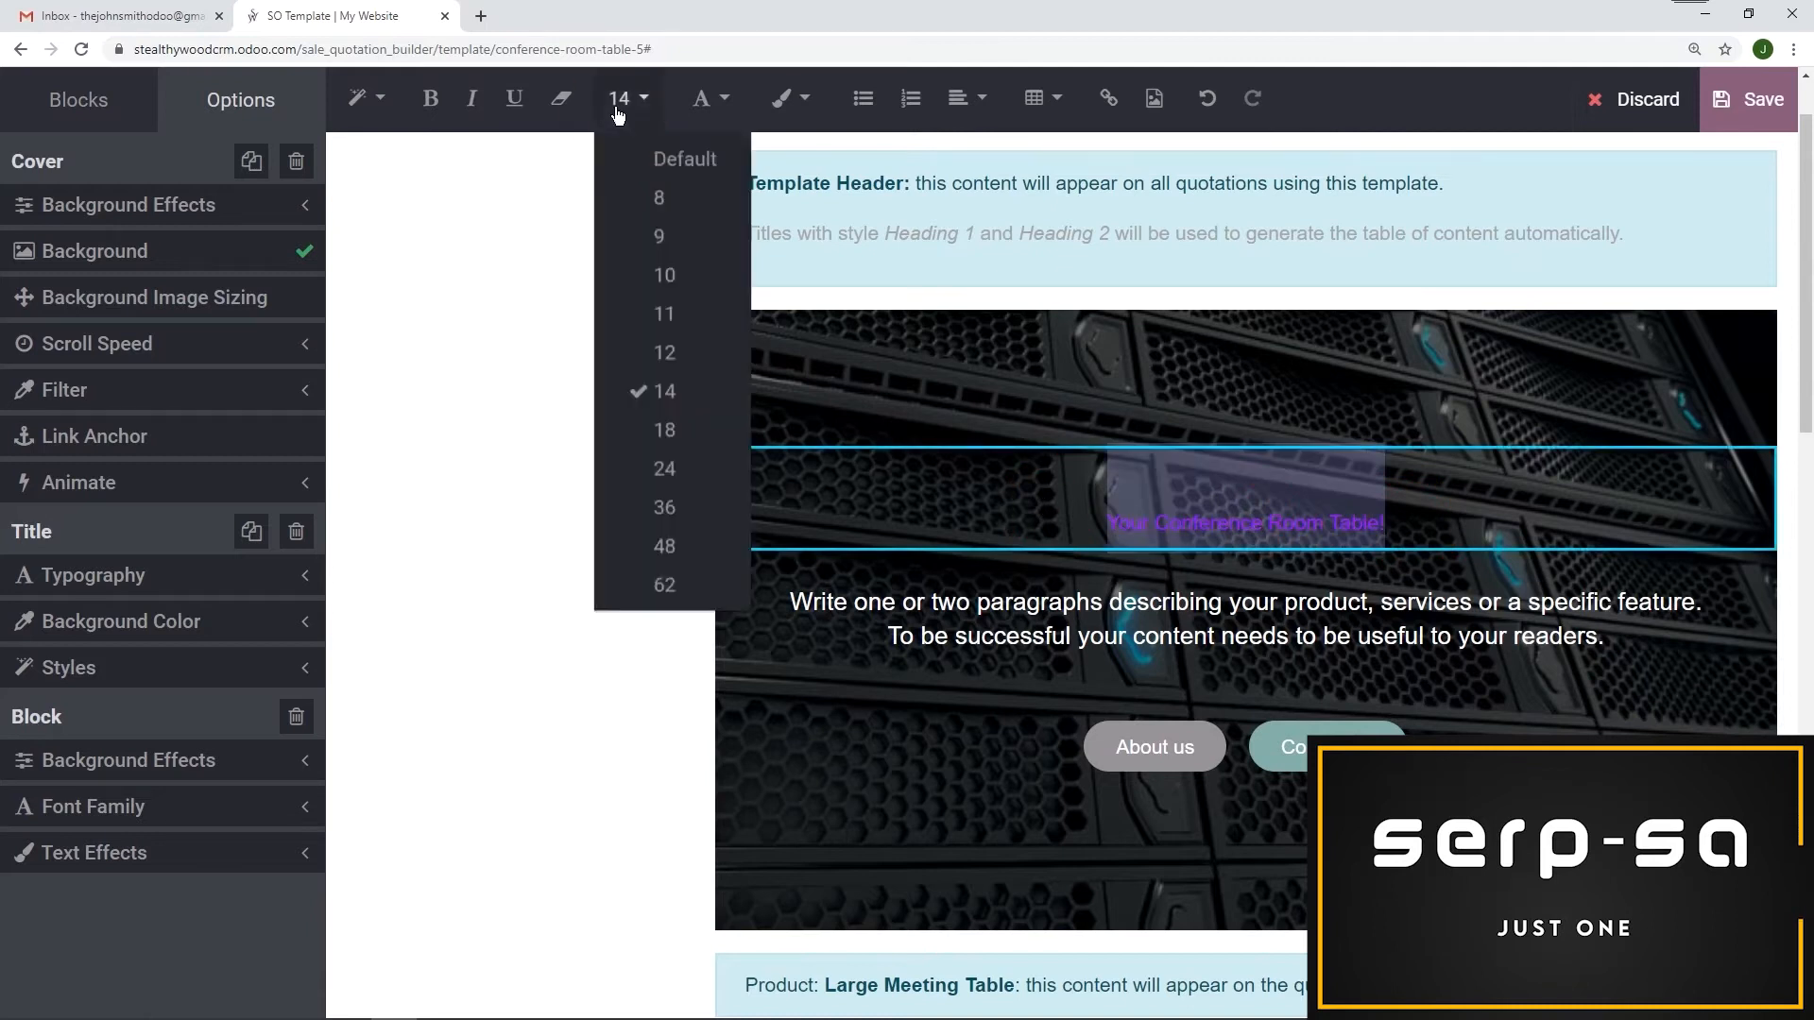
left_click(660, 502)
left_click(718, 97)
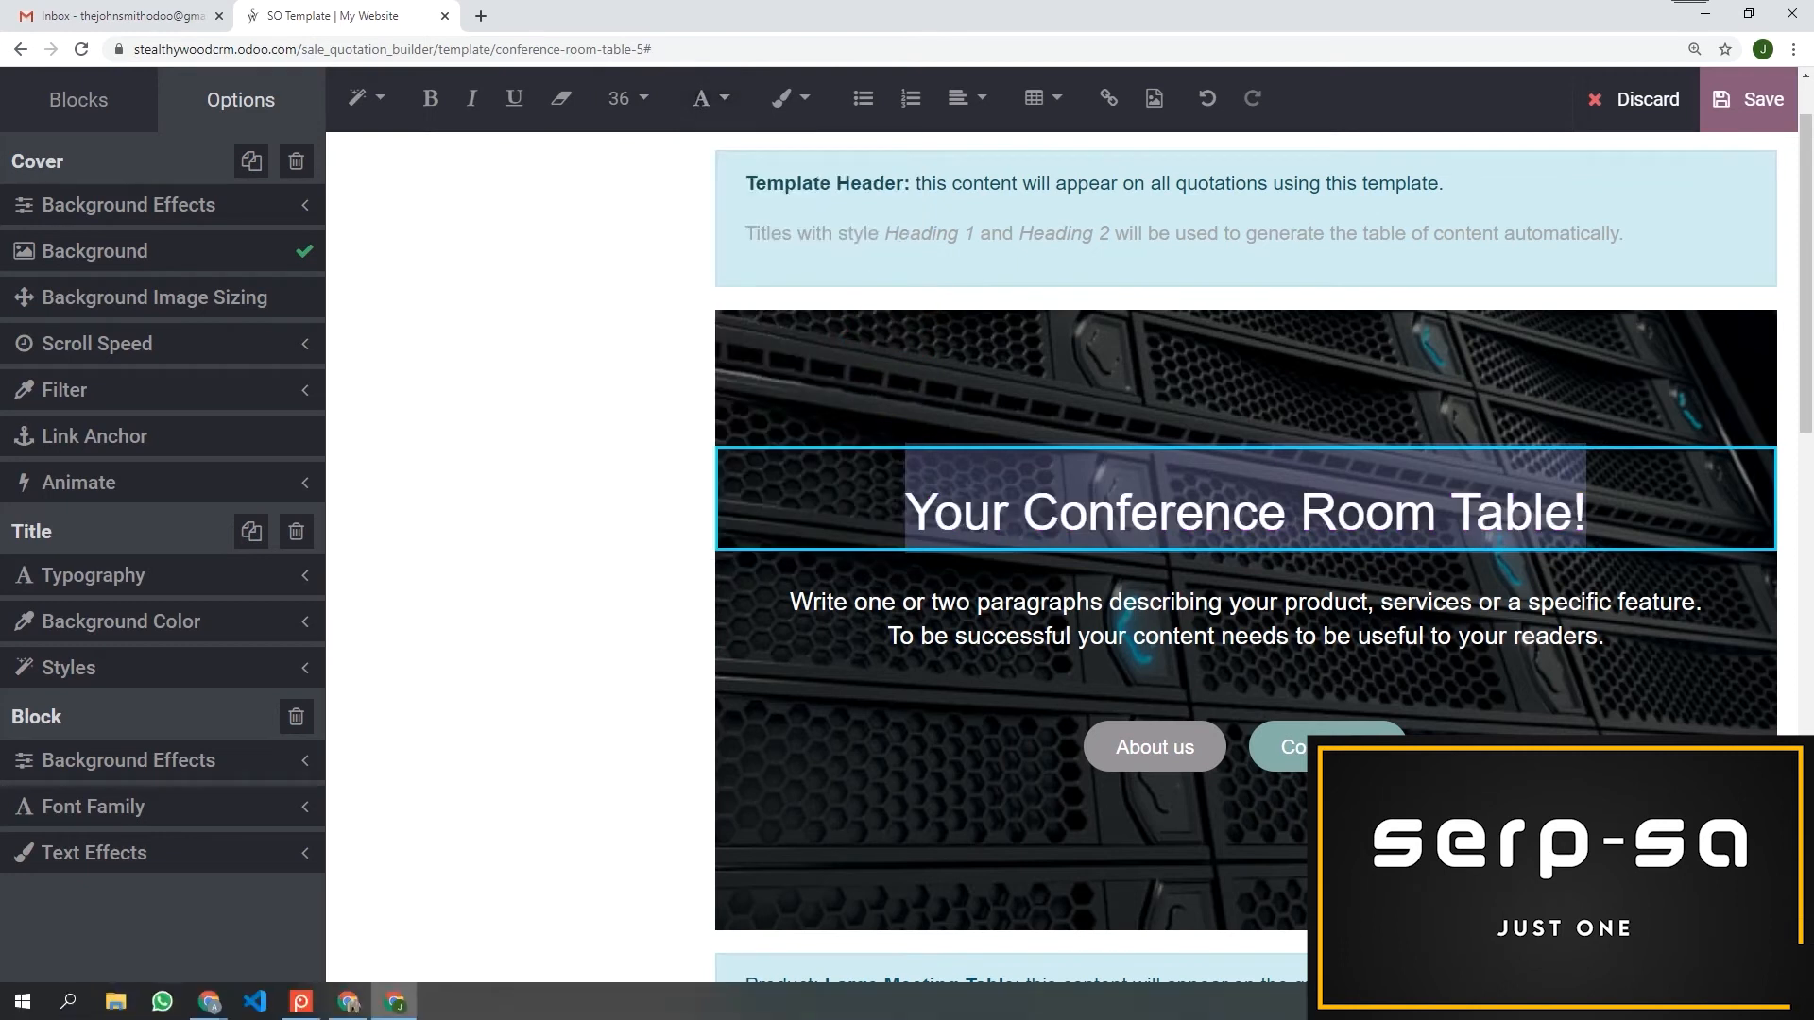
Step: Replace the placeholder paragraph under the headline with "My products are so great! Yay!"
triple_click(1618, 640)
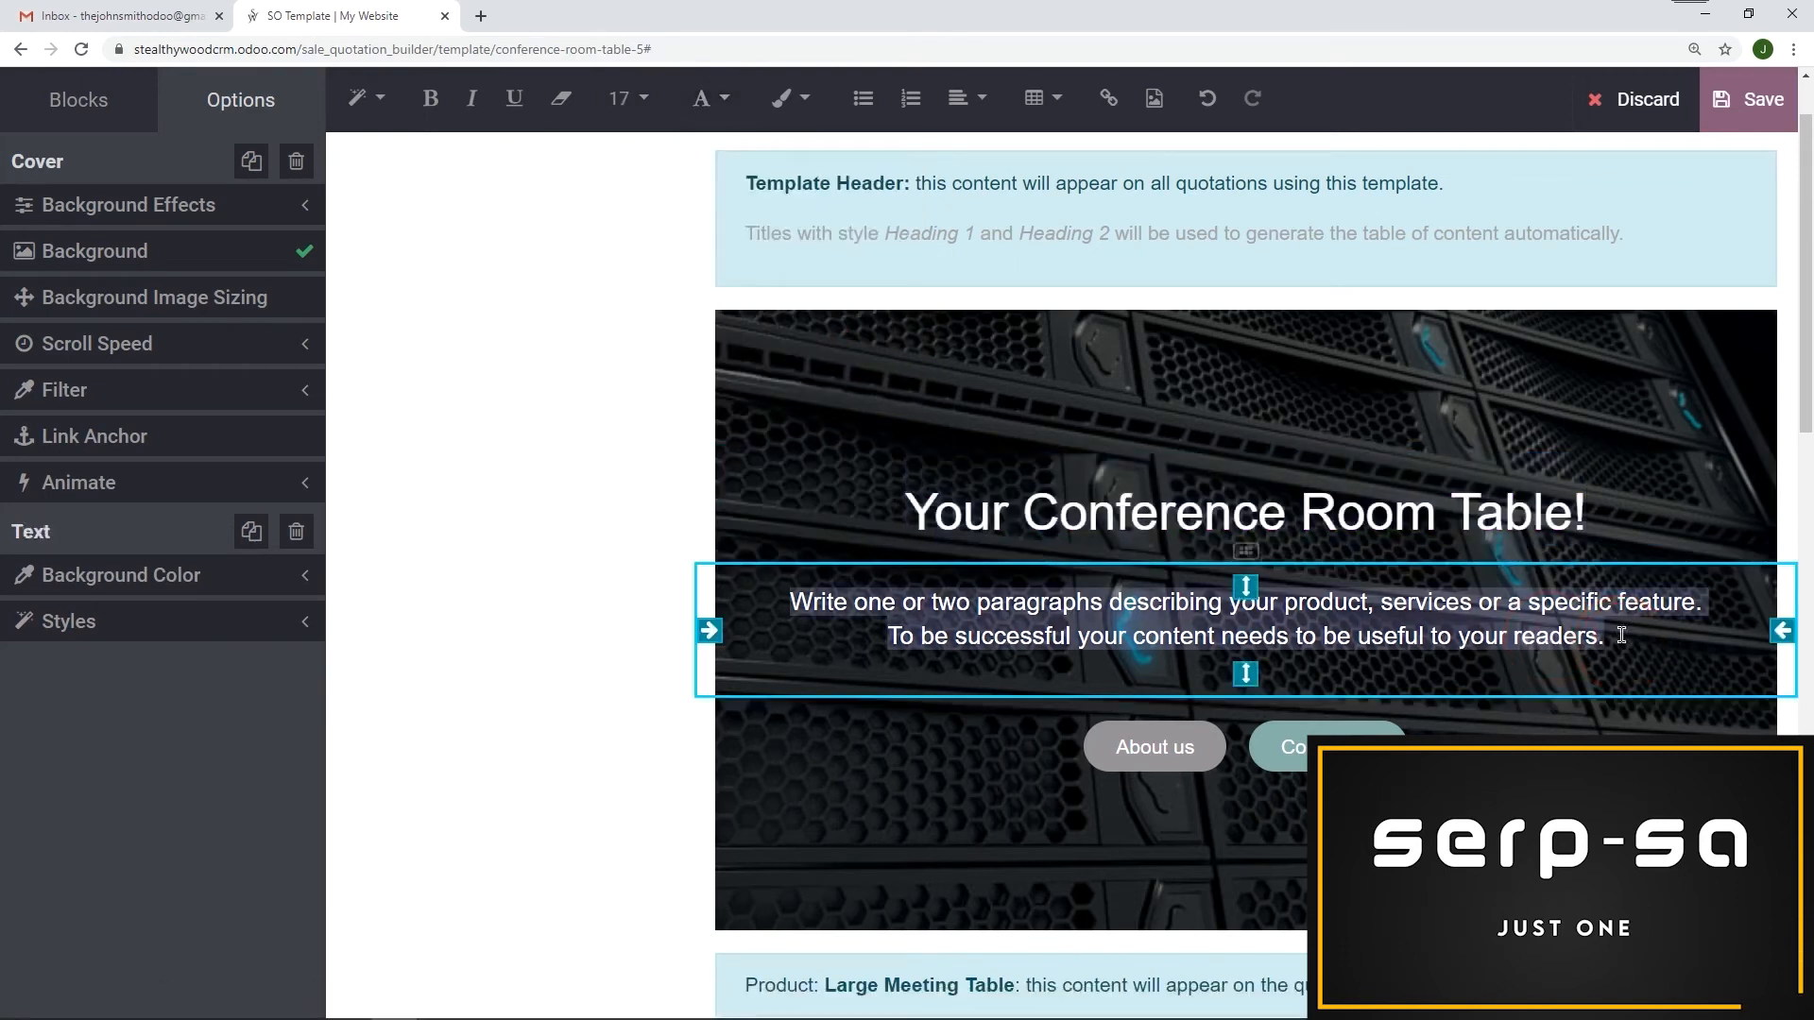
type("My produ")
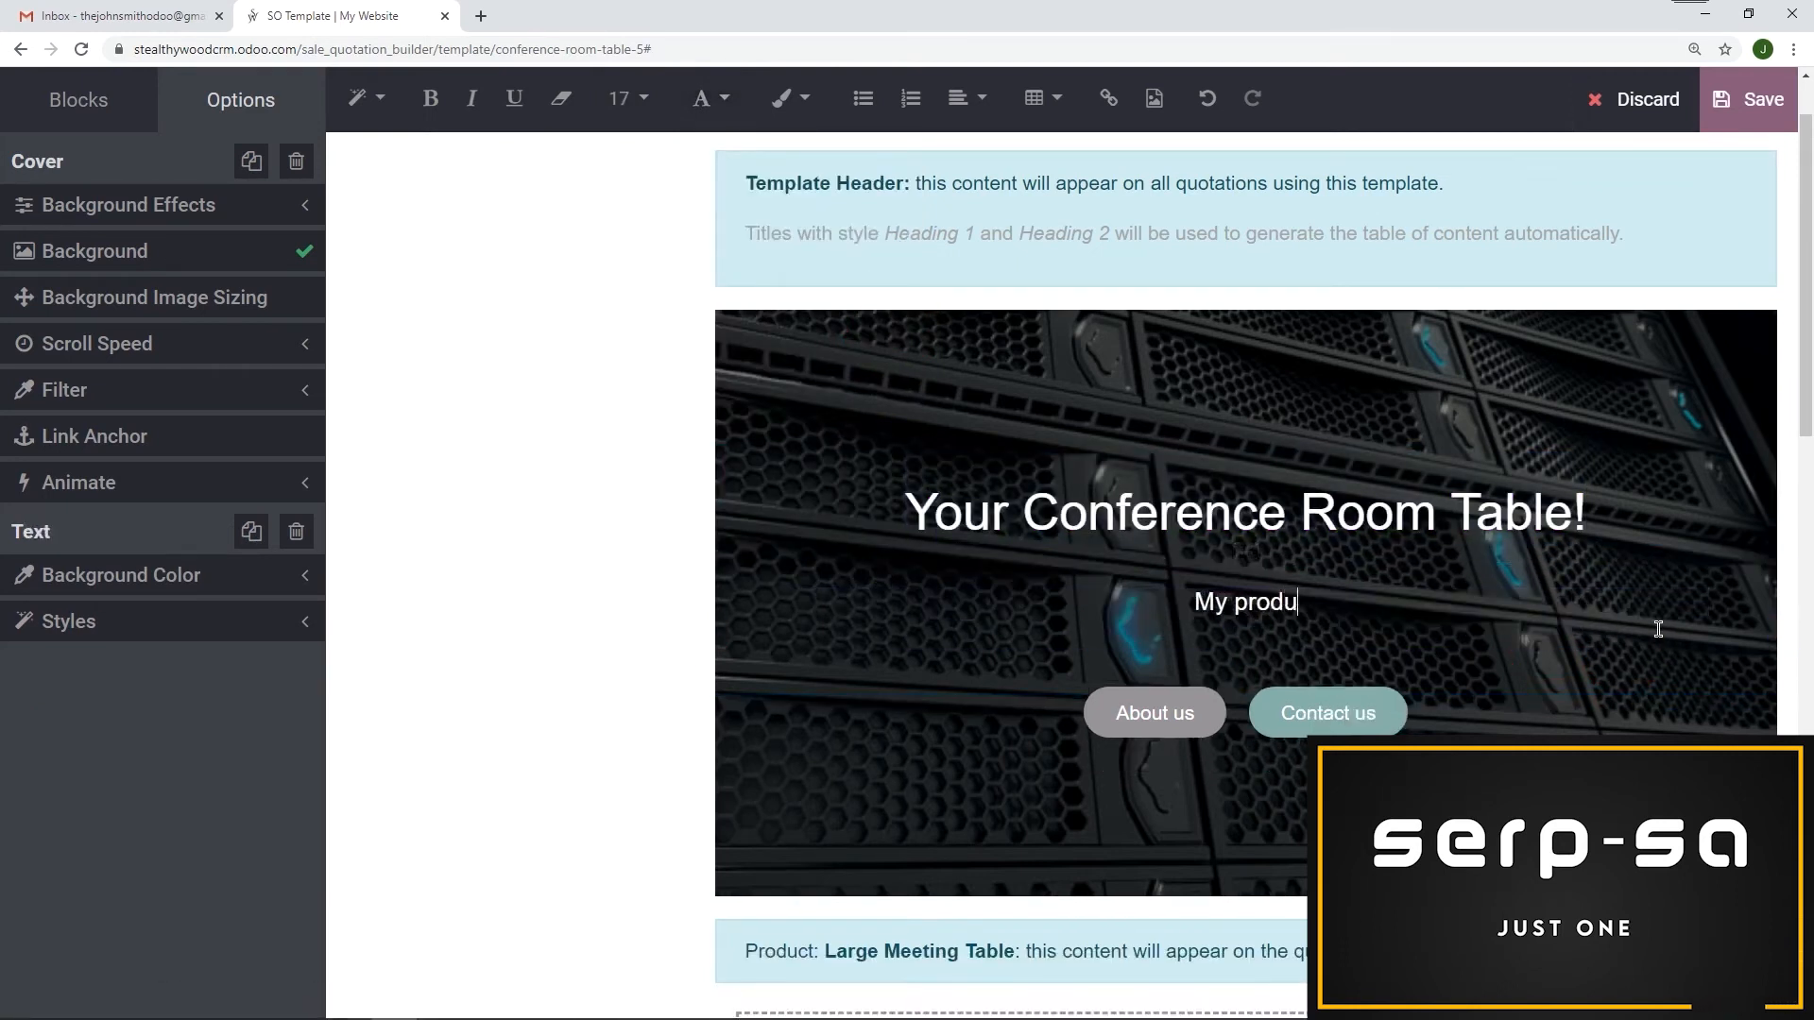
type("cts are so great! Yay!")
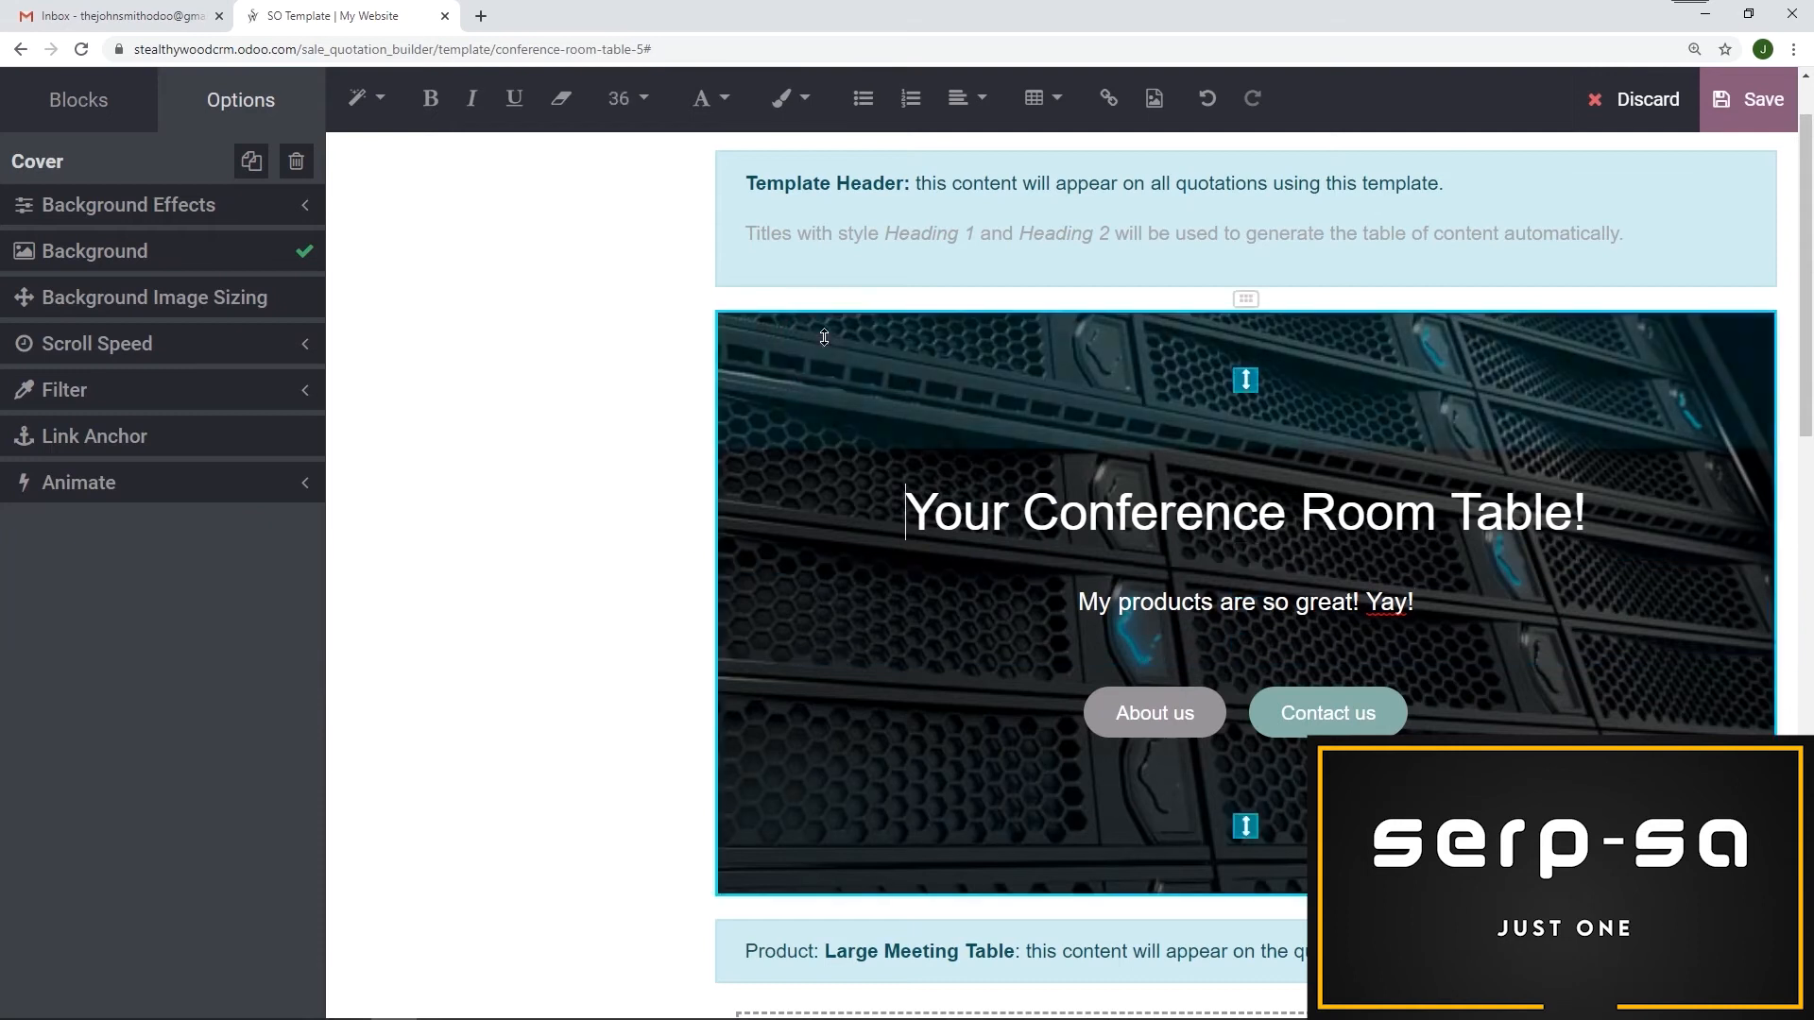
Step: Replace the cover's background image with the first Unsplash photo found for "meeting"
left_click(751, 499)
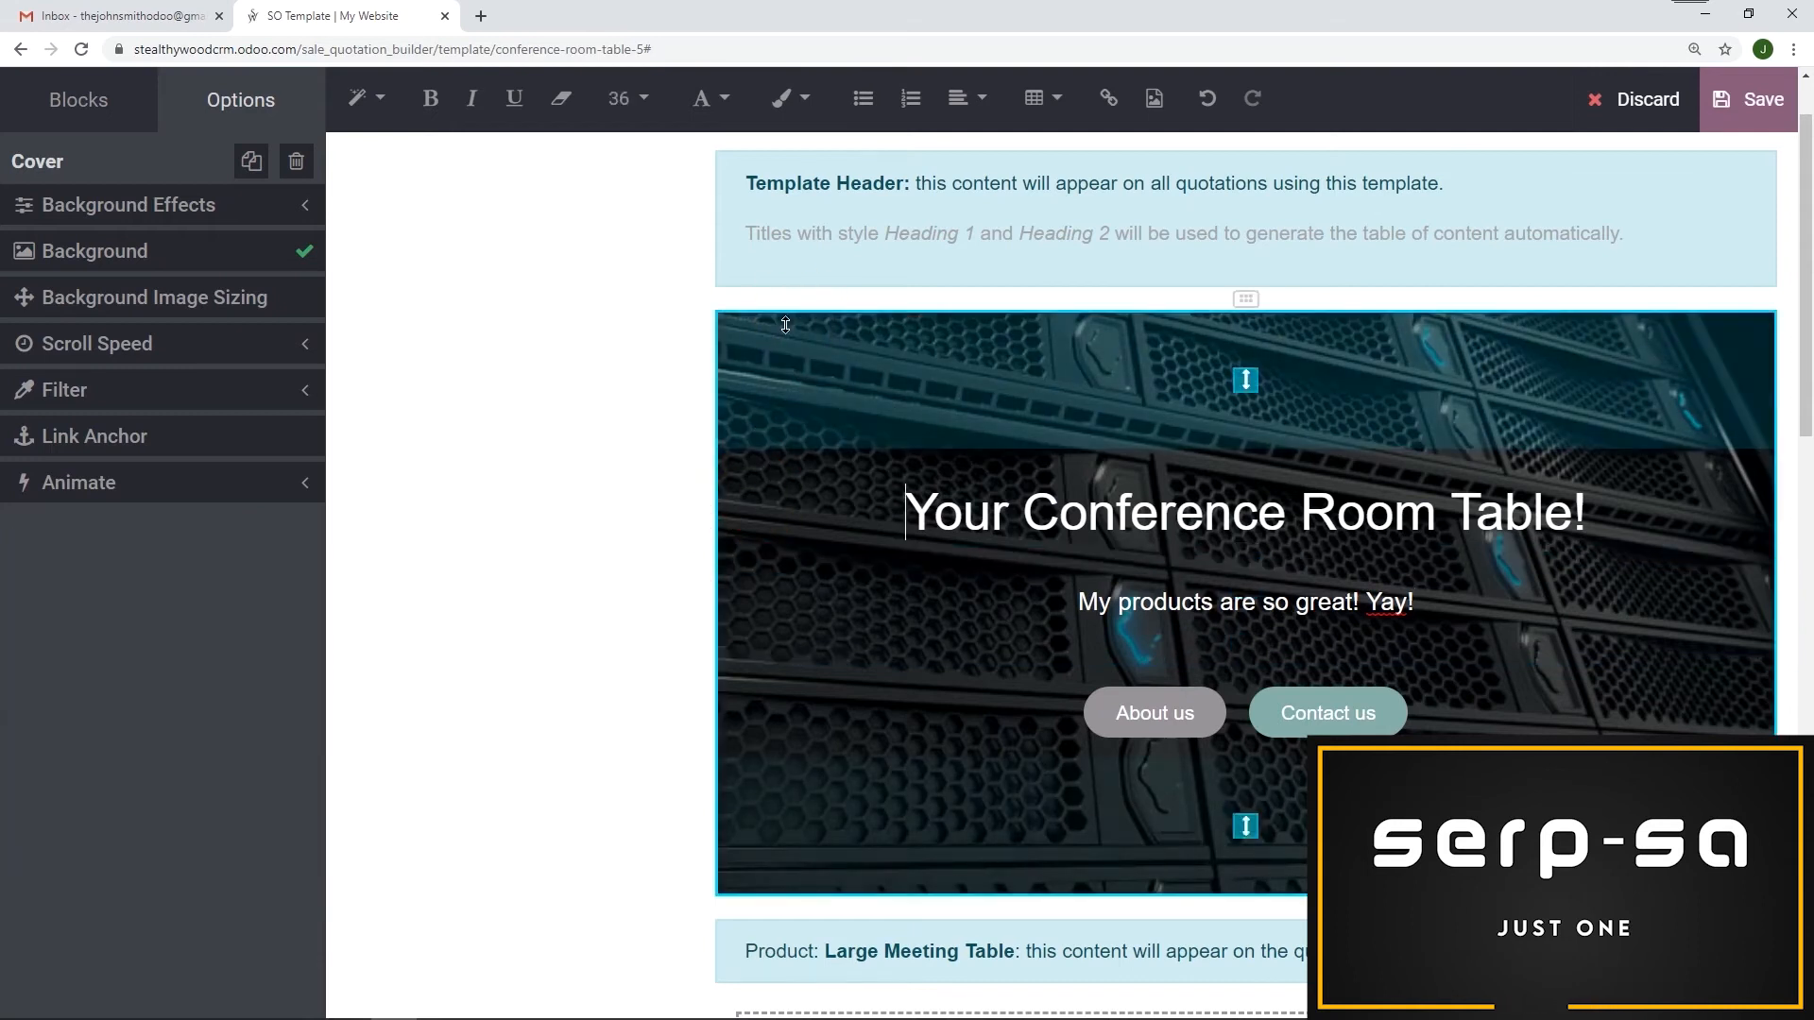
left_click(183, 265)
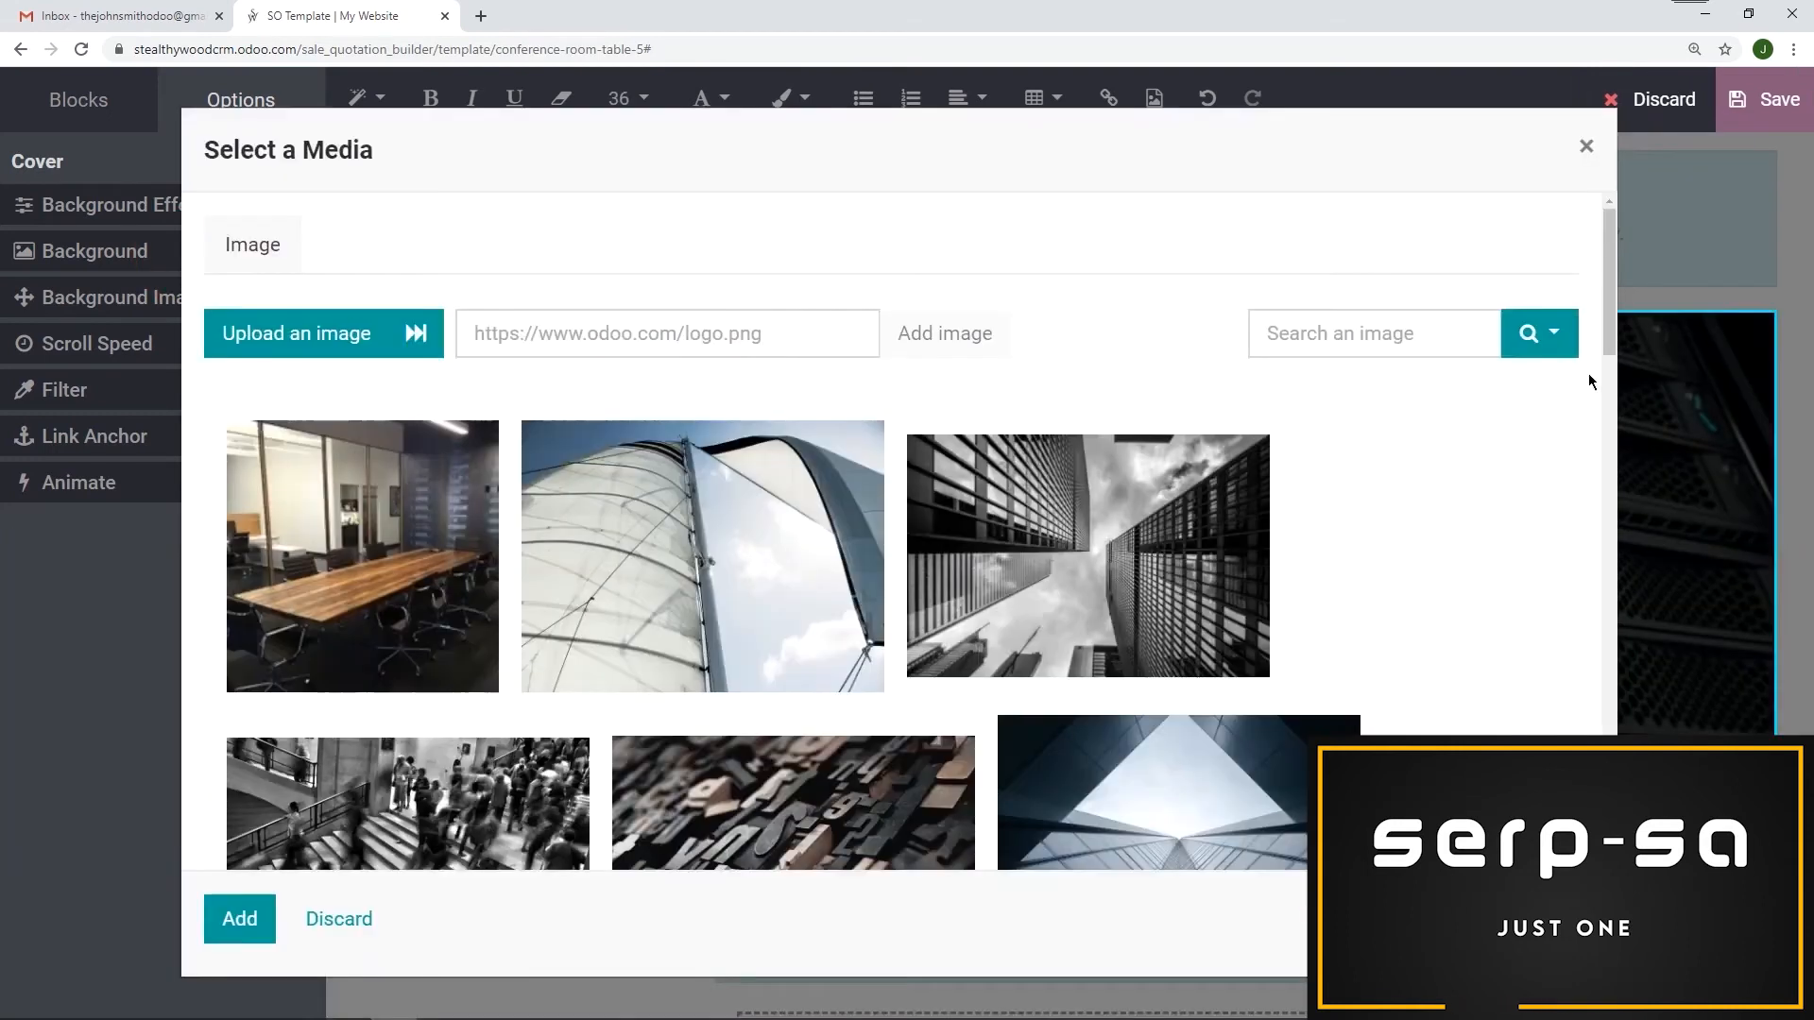
left_click(1552, 337)
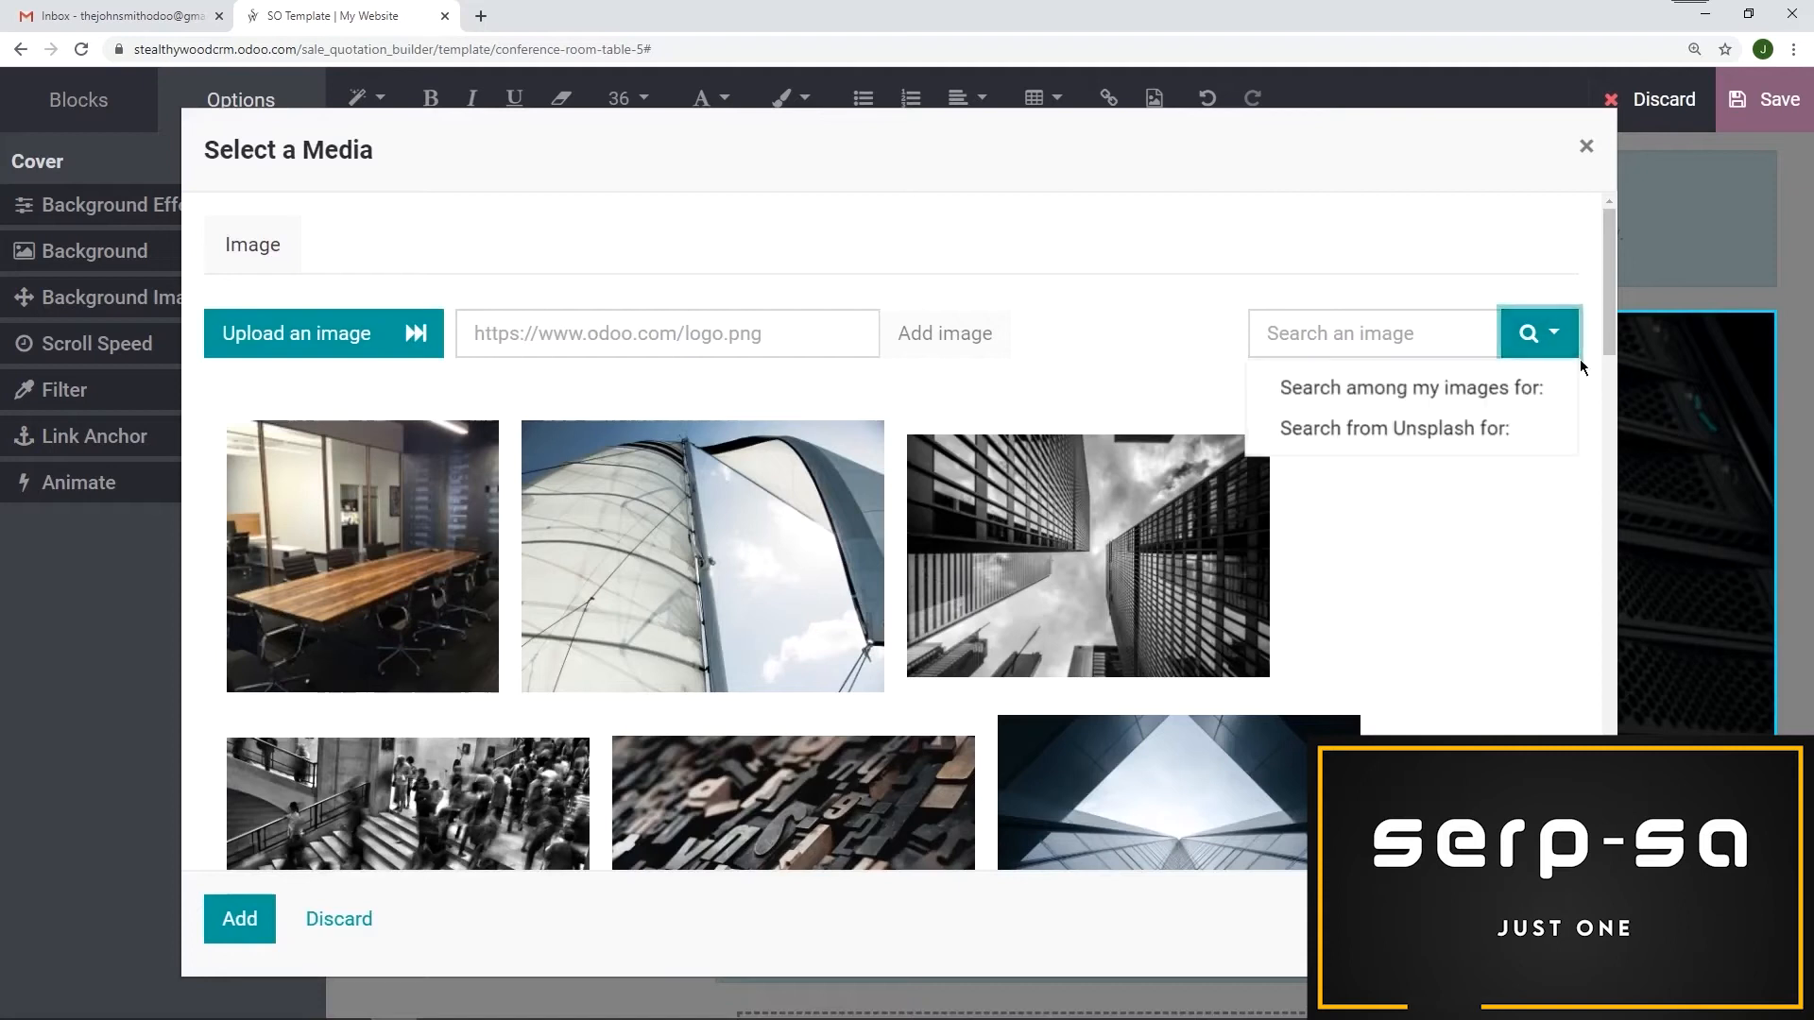
left_click(1422, 433)
left_click(1261, 340)
type("meeting")
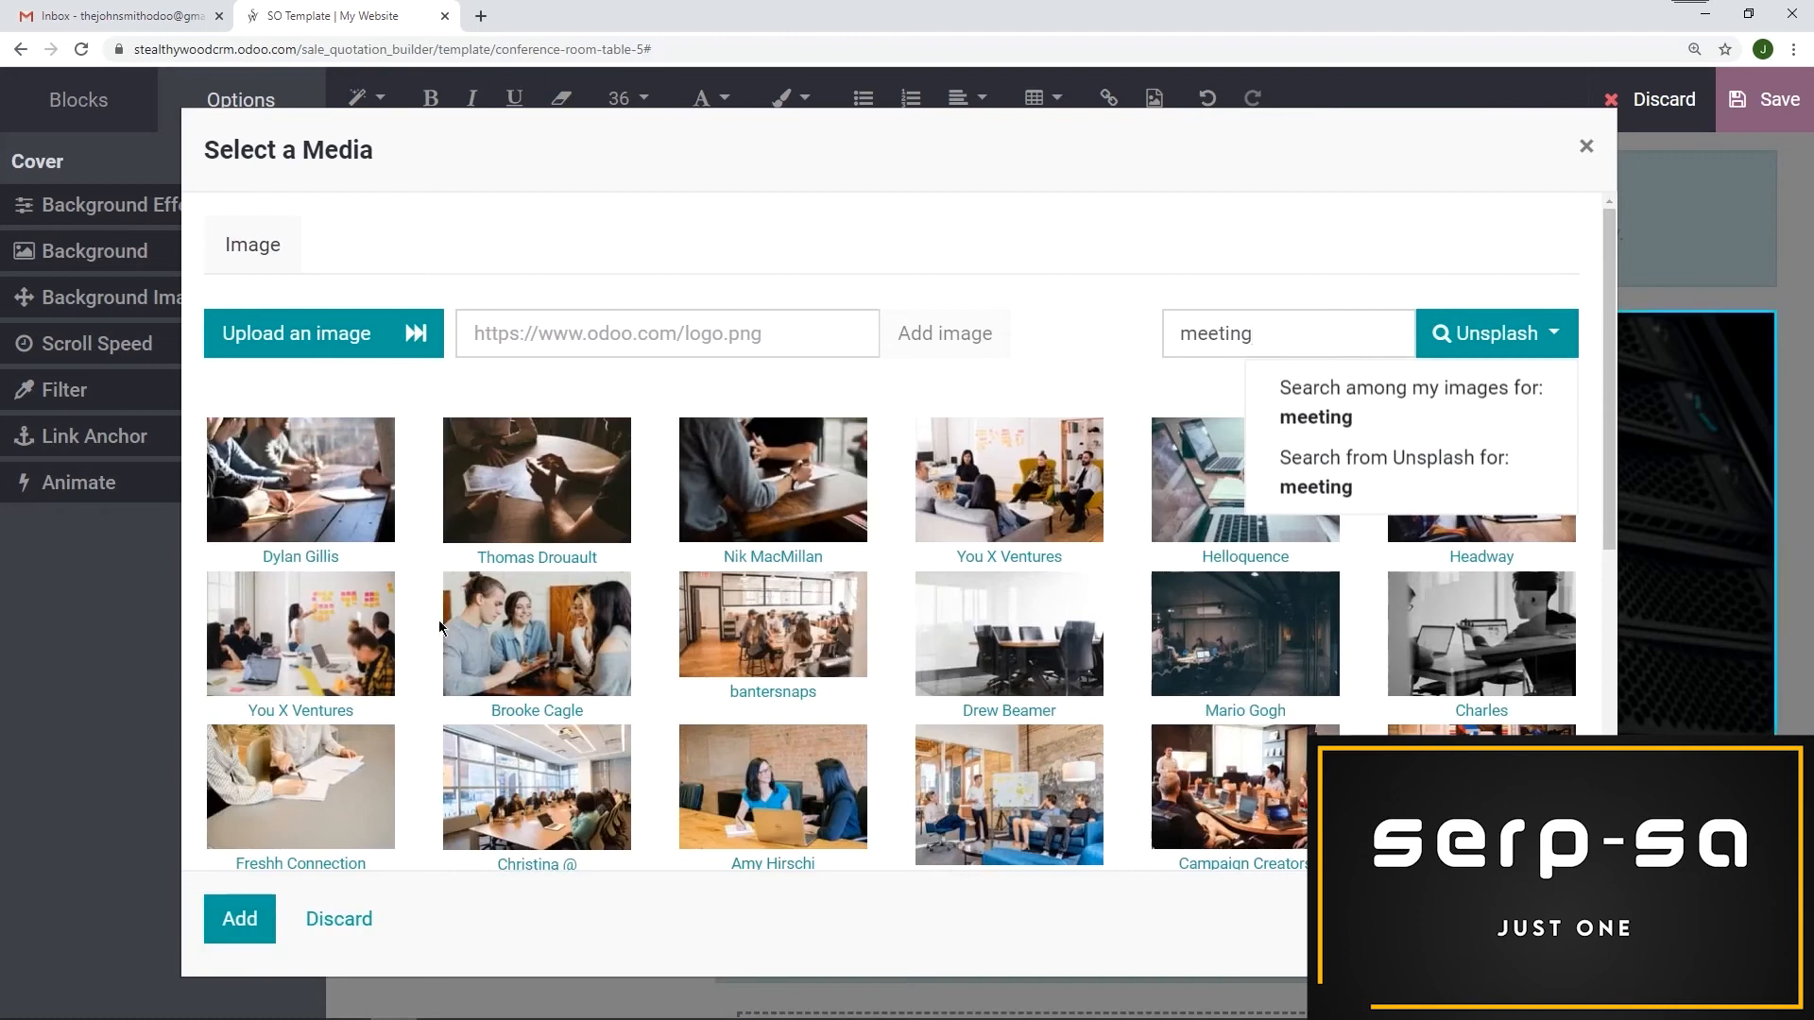
left_click(377, 475)
left_click(247, 939)
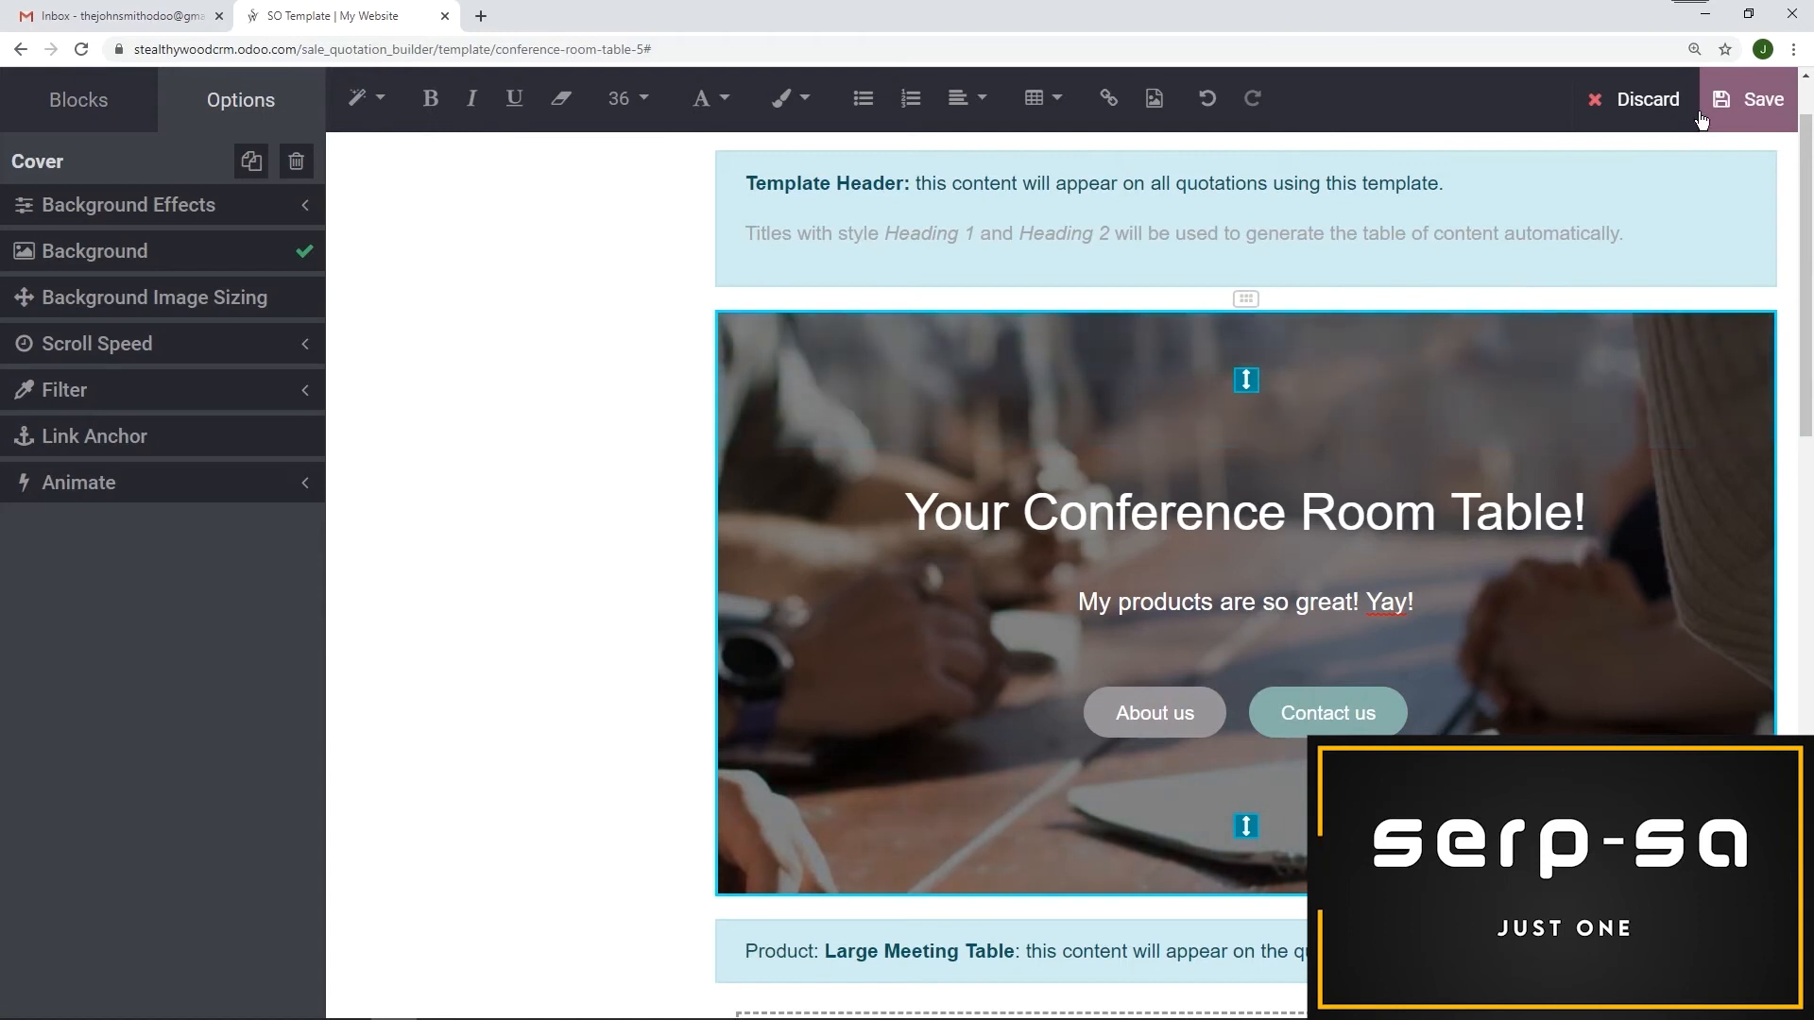
Step: Save the template's page design and return to the overview of all apps
left_click(1747, 104)
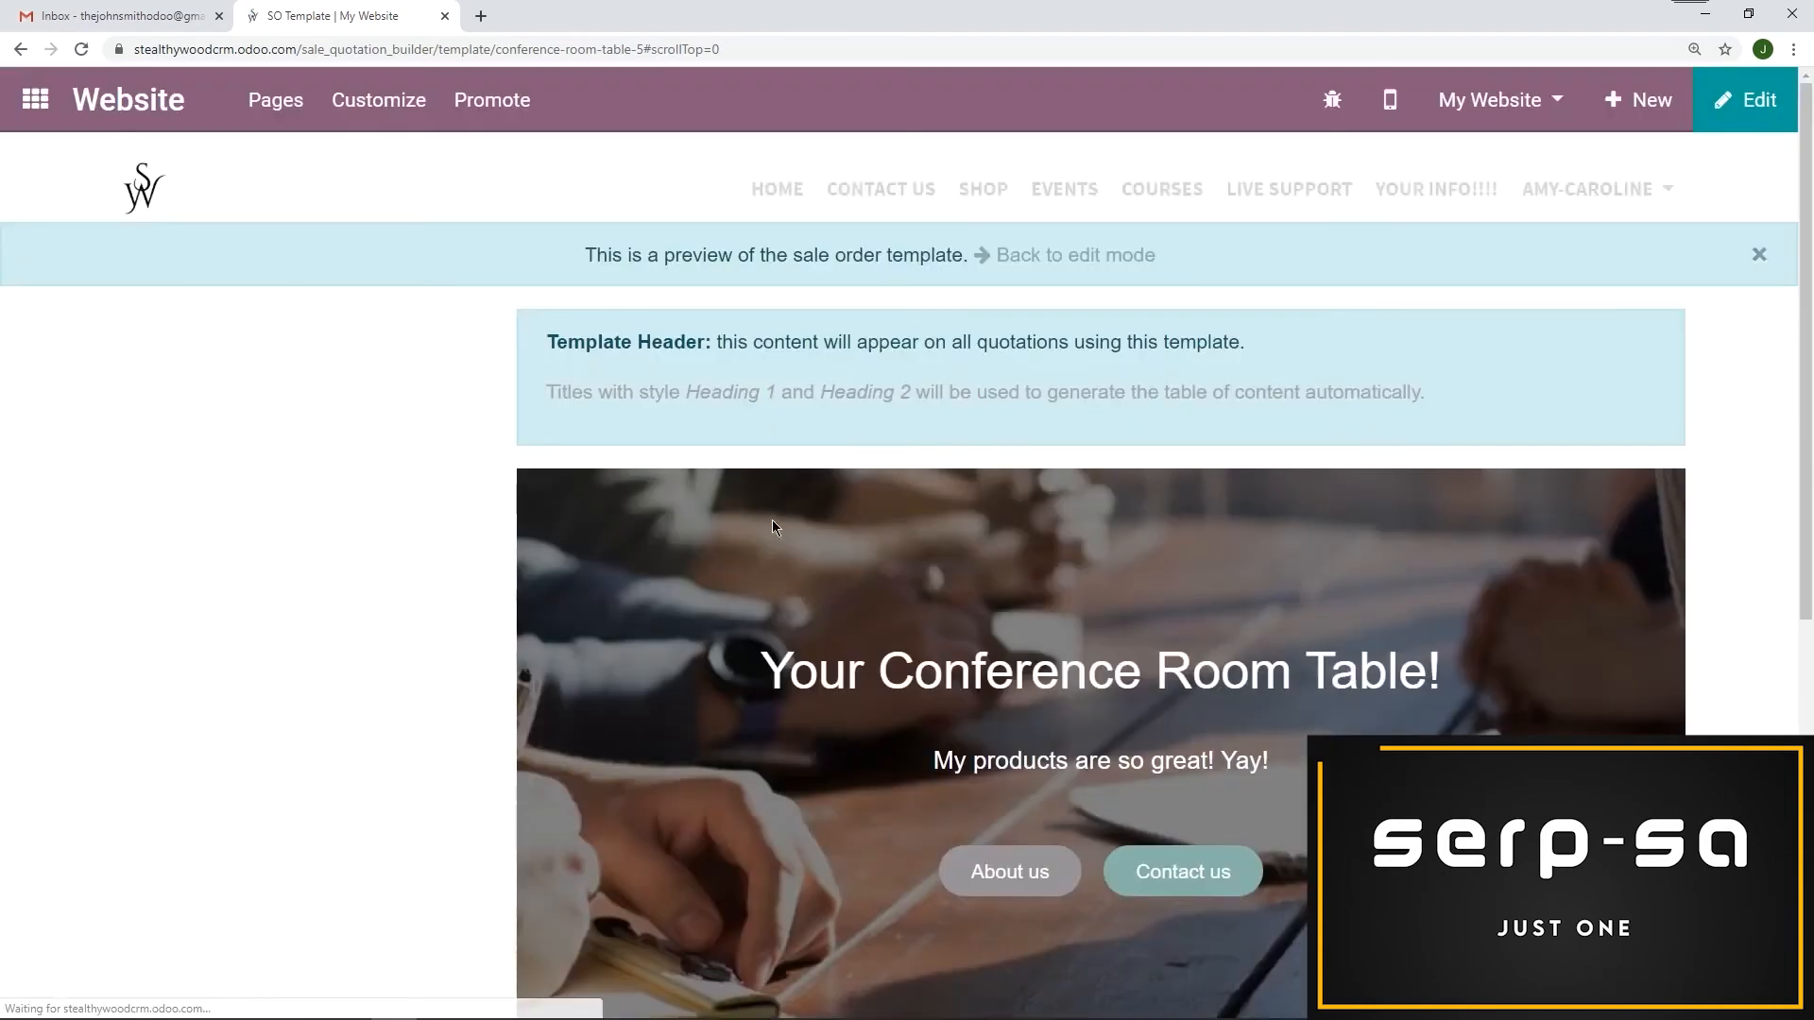
left_click(21, 100)
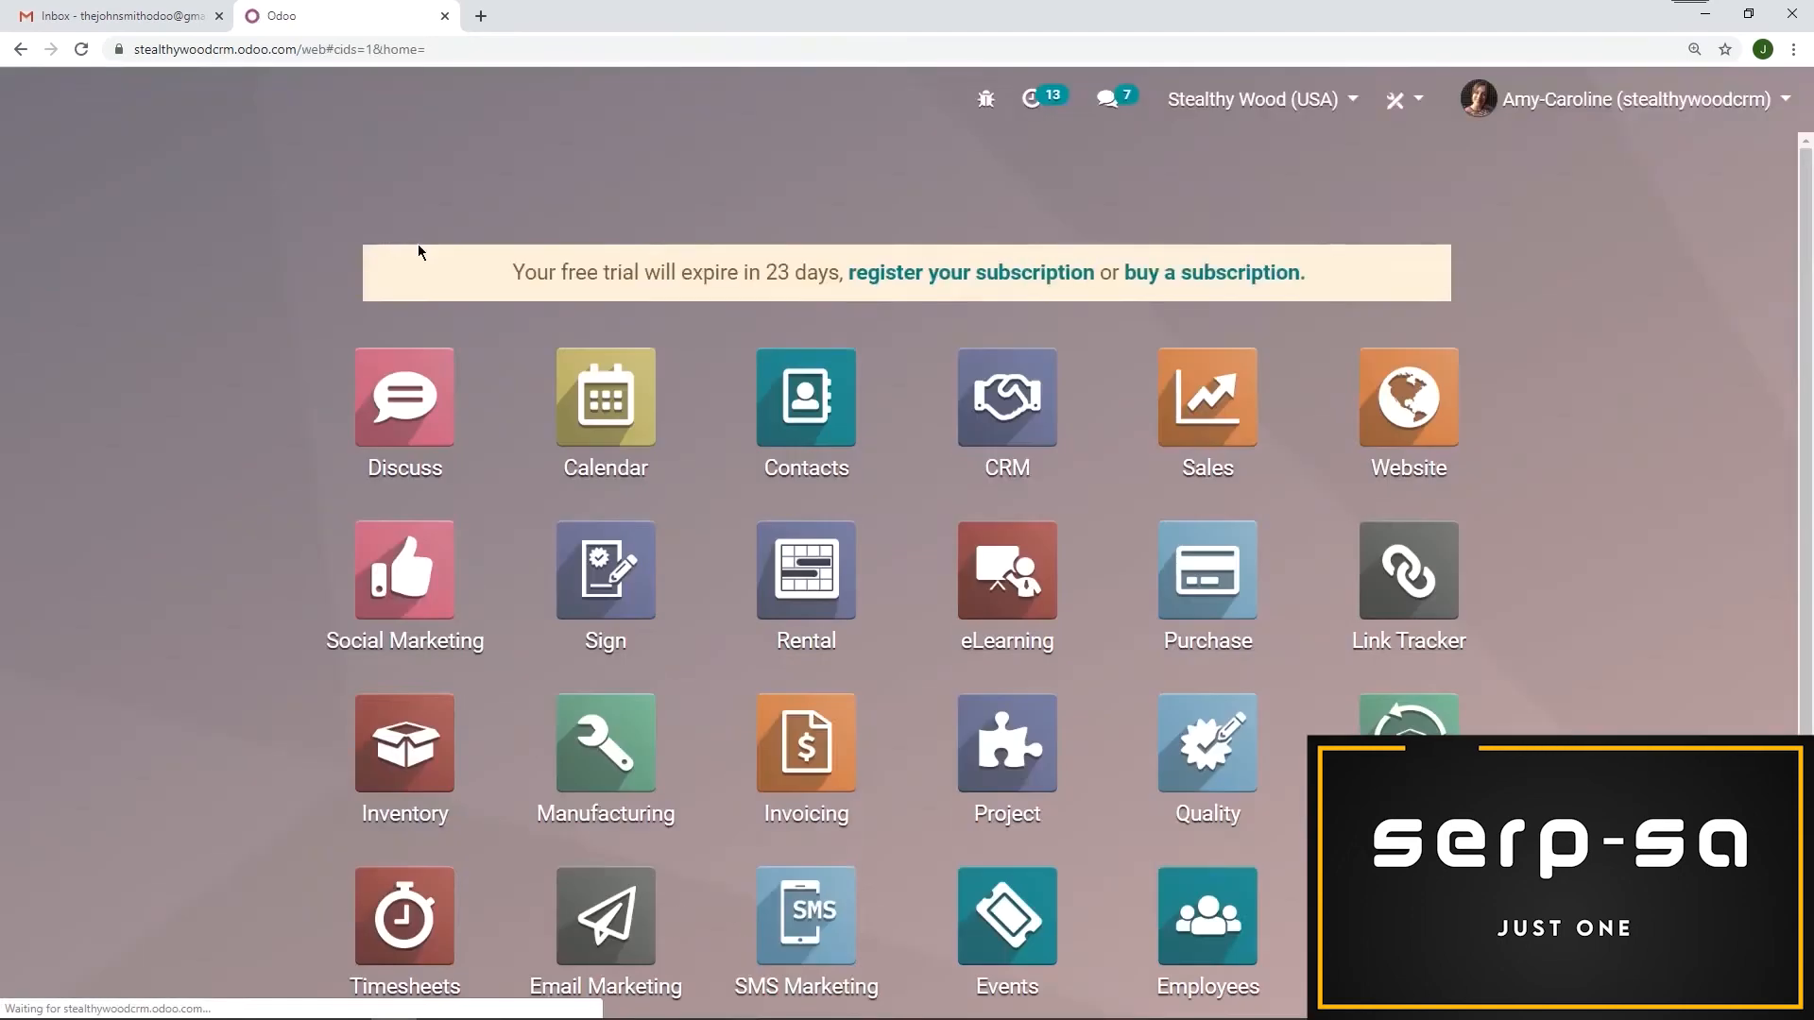
Step: Start a new quotation in Sales and choose the first listed customer
left_click(1240, 356)
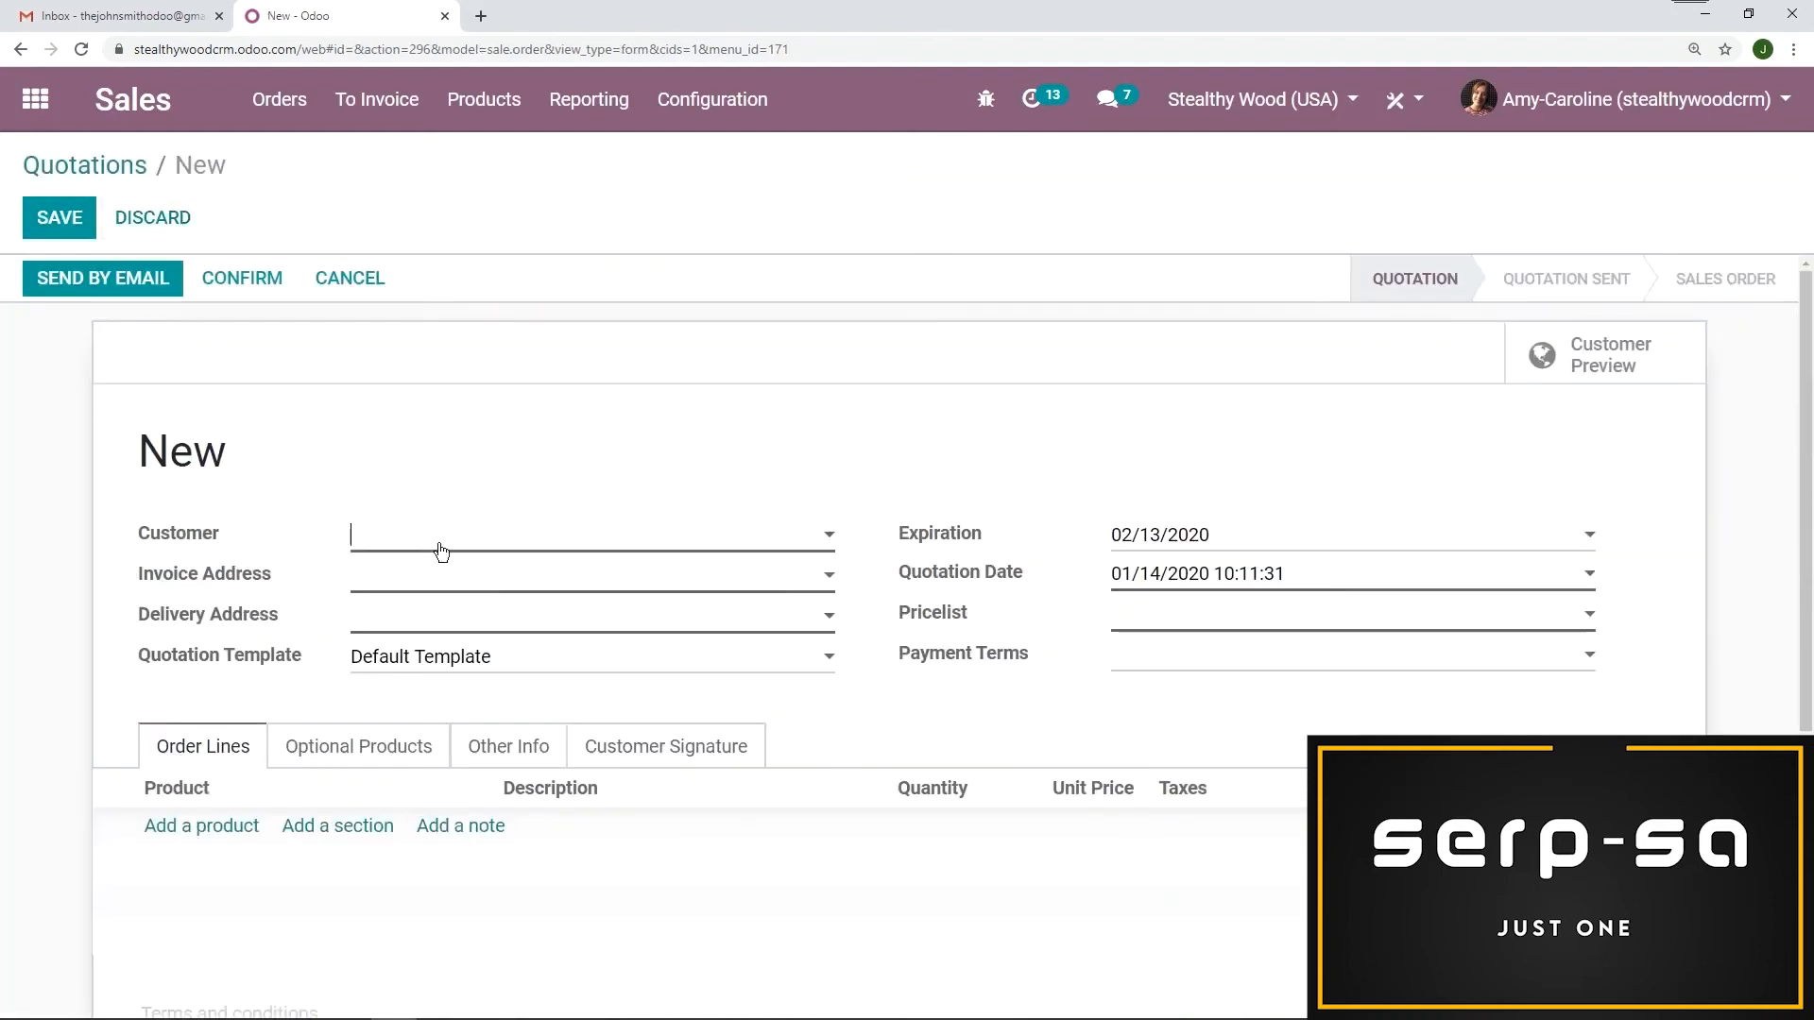
left_click(440, 540)
left_click(434, 579)
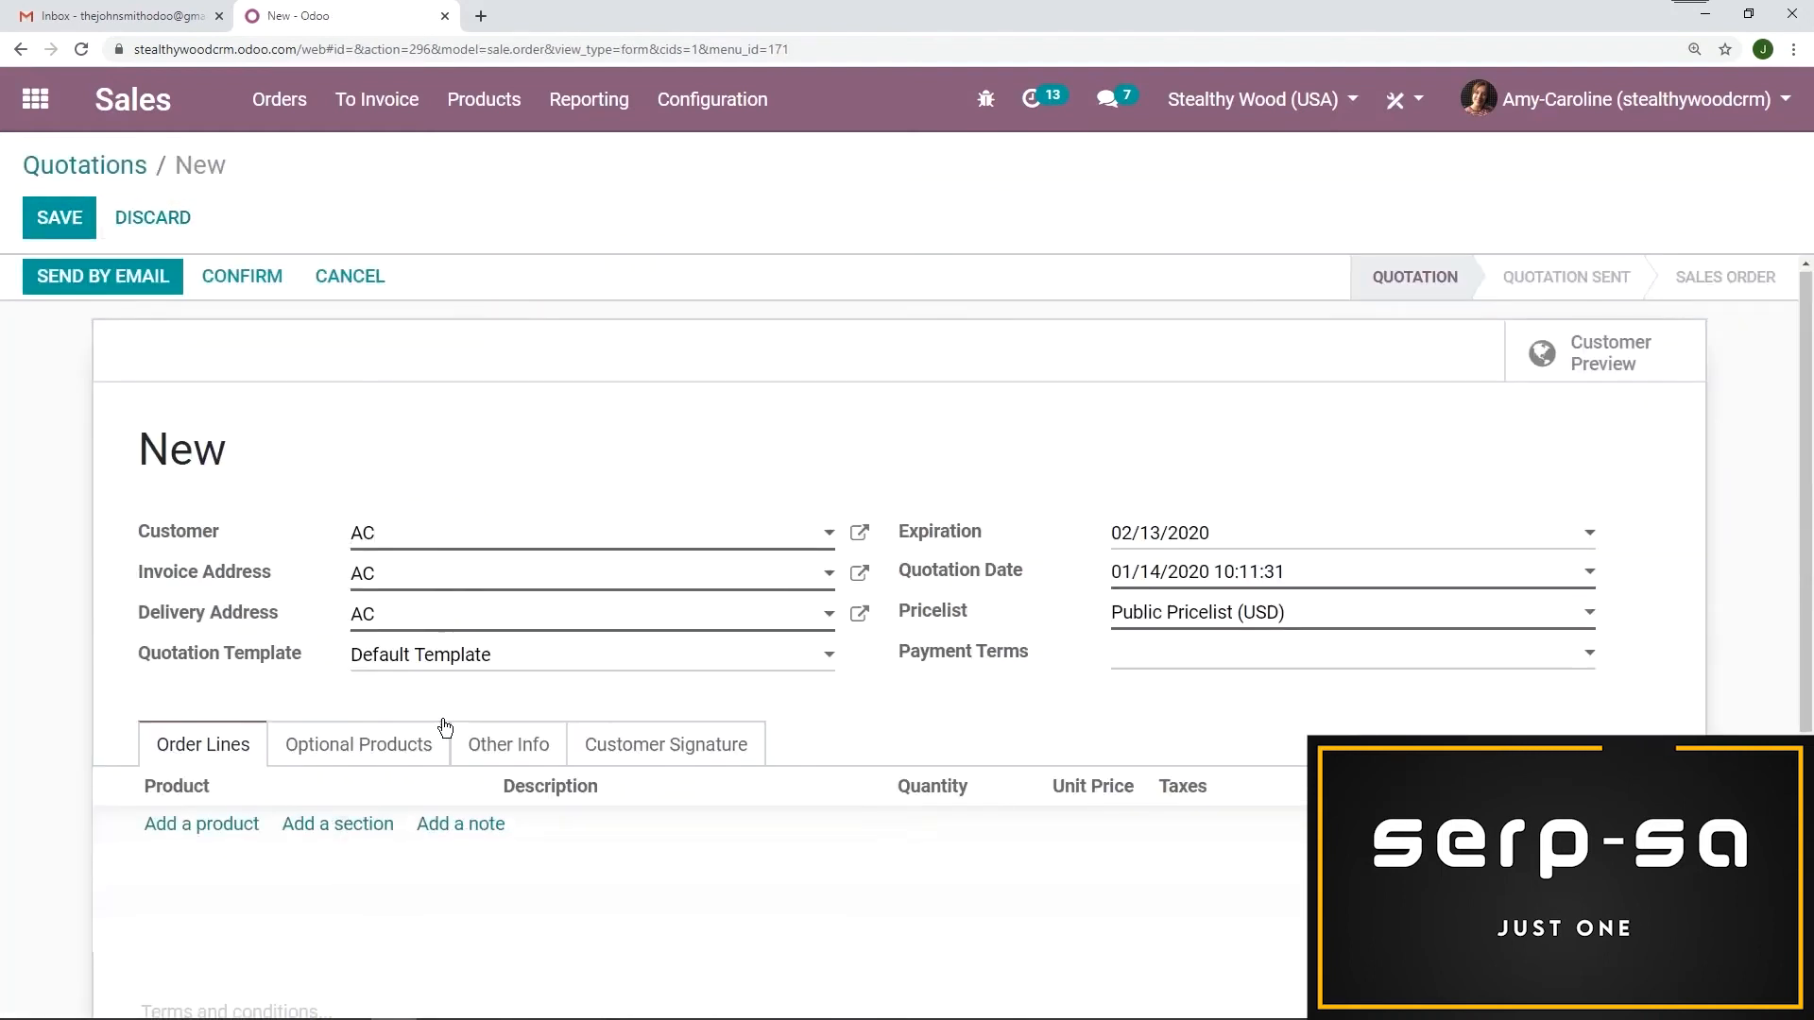
Step: Apply the Conference Room Table quotation template to the new quotation
scroll(445, 729, "down", 2)
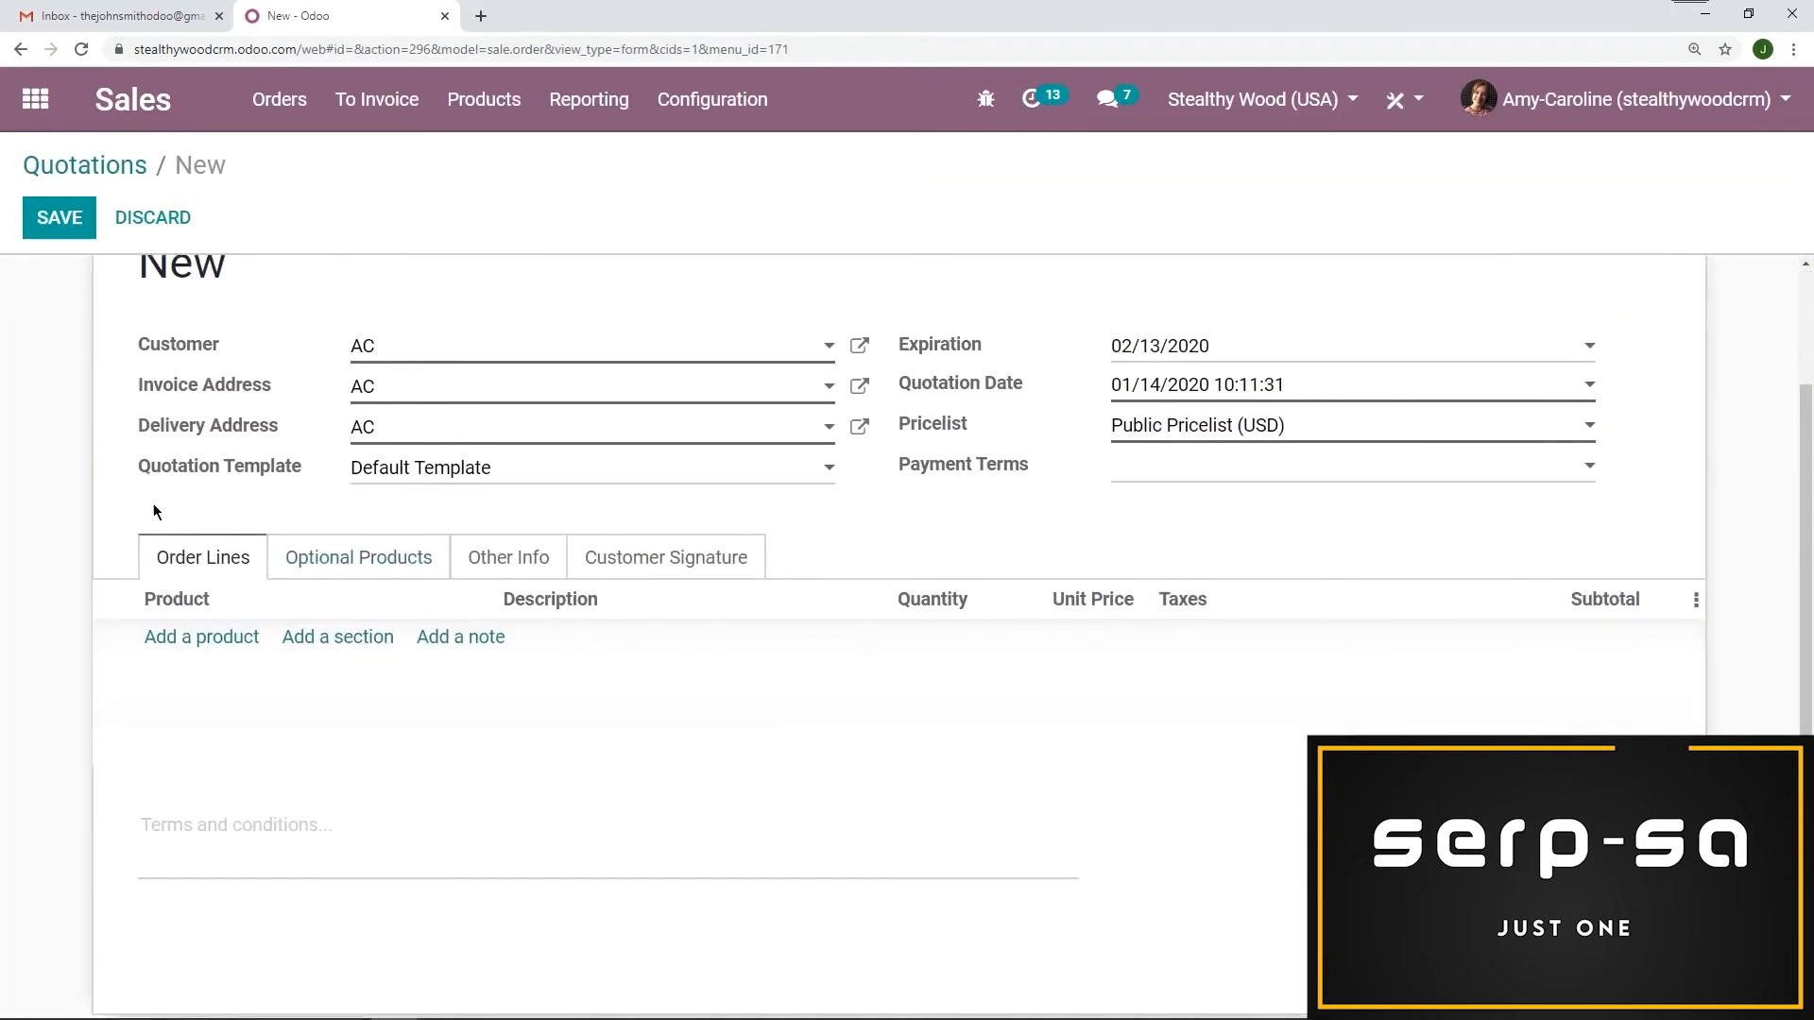
left_click(414, 467)
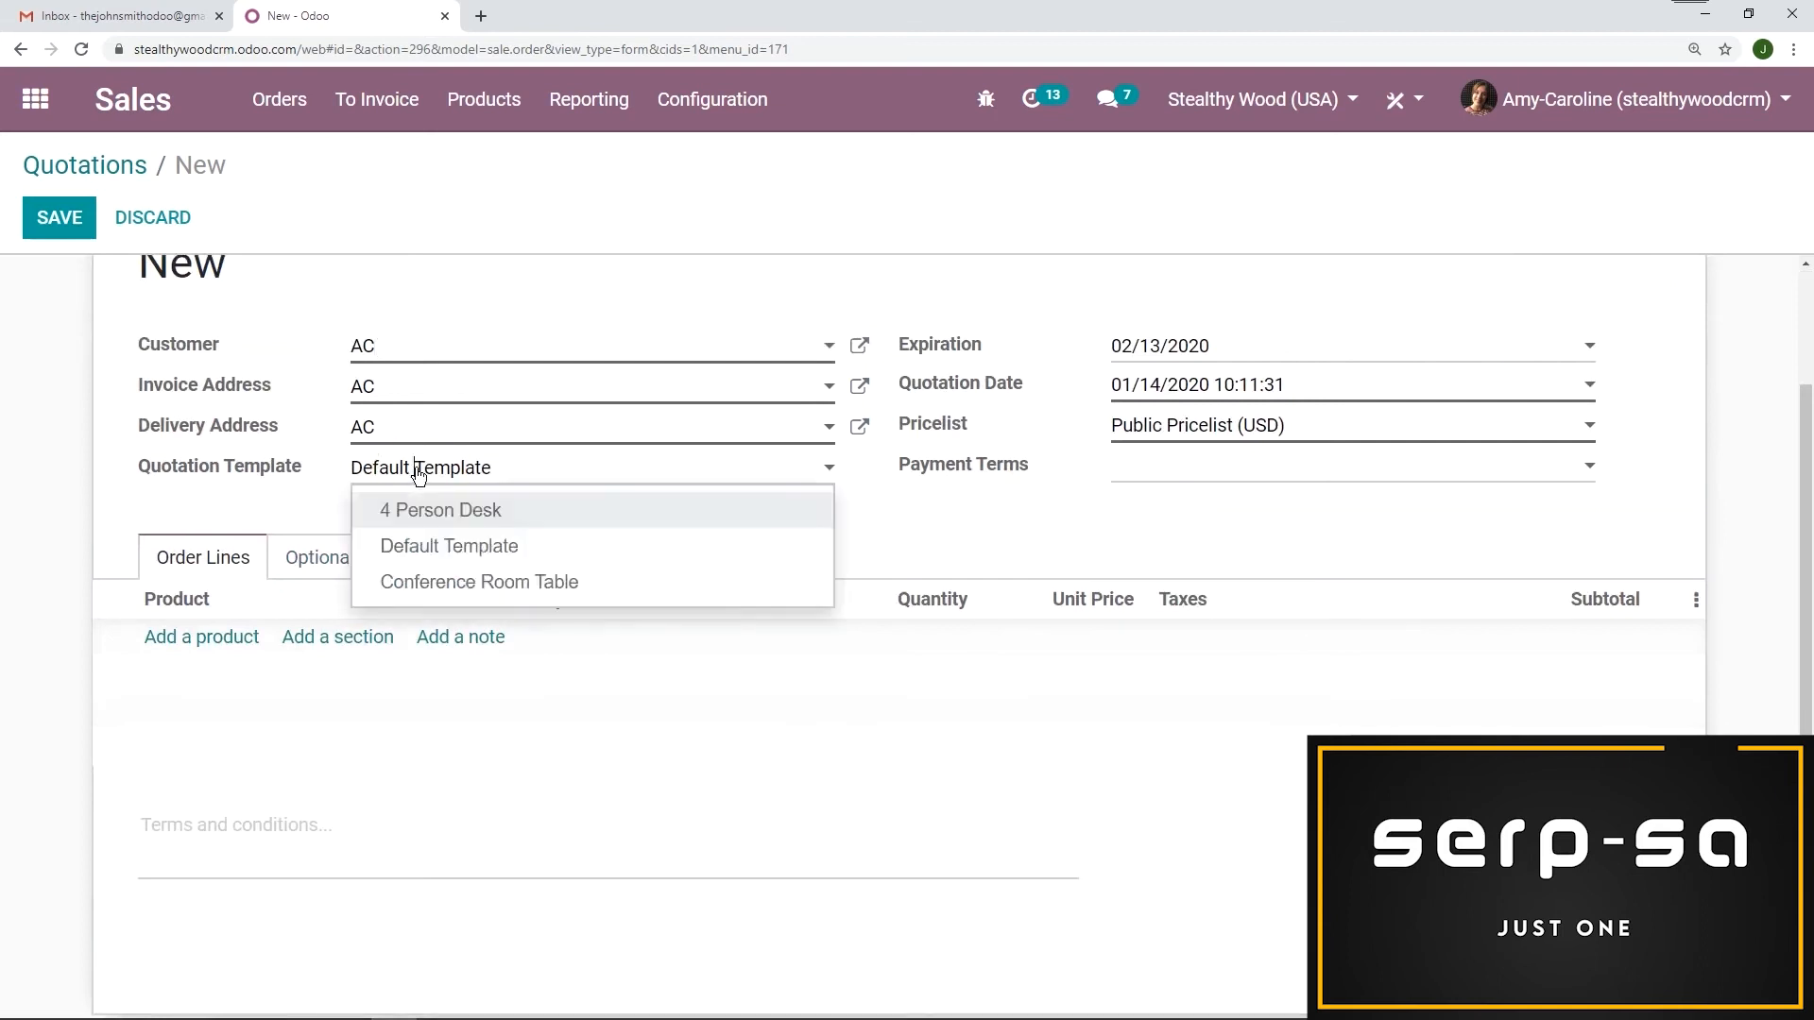
left_click(526, 593)
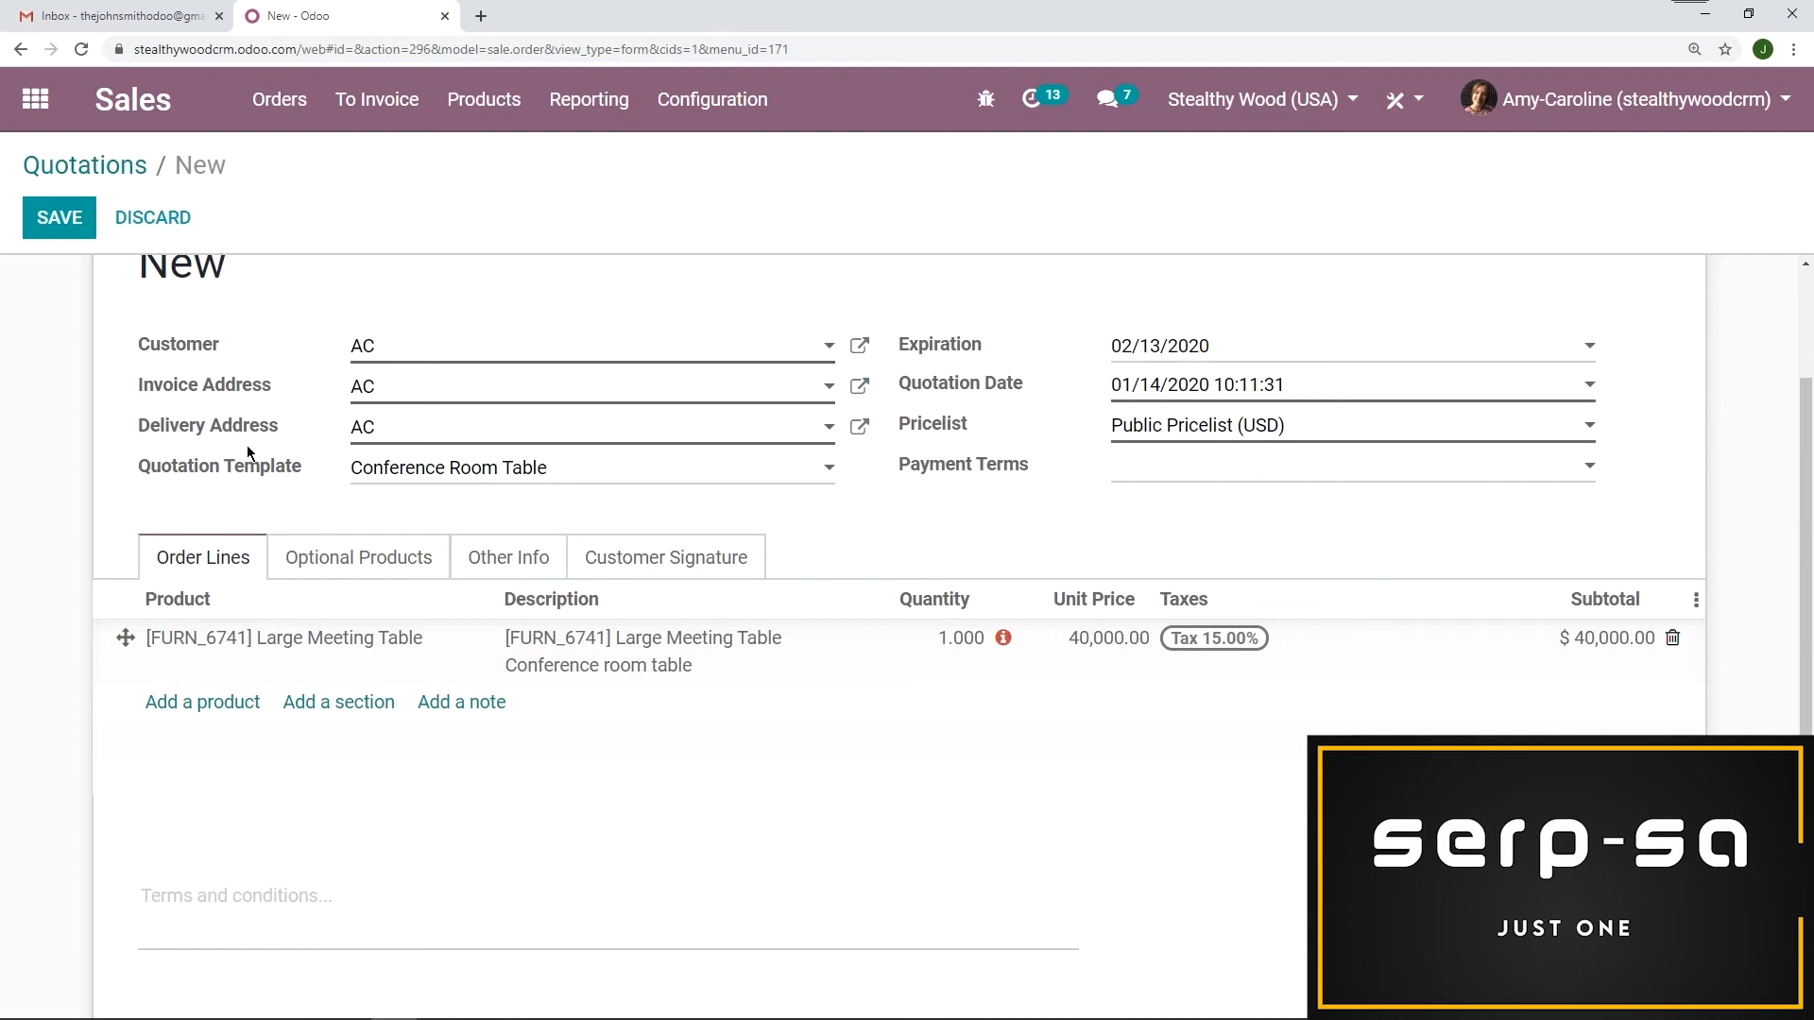
Step: Save the quotation and send it to the customer by email with the default message
scroll(611, 439, "up", 1)
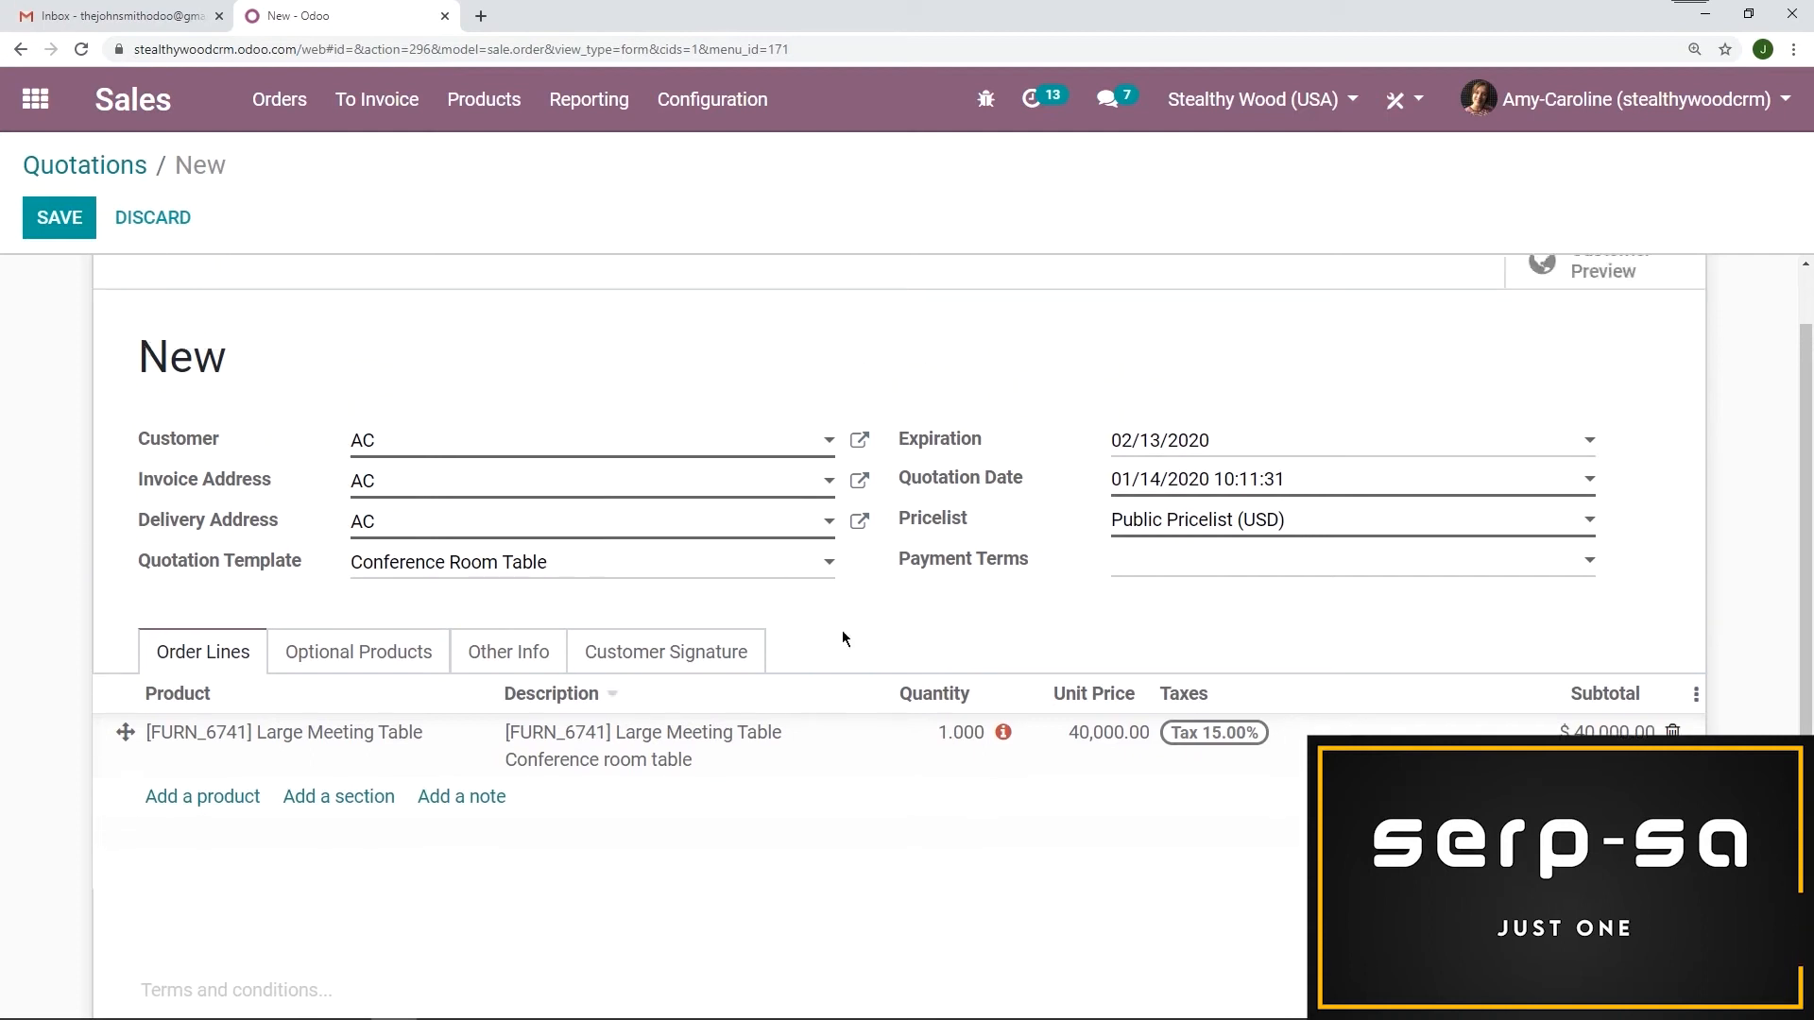
scroll(472, 491, "up", 1)
left_click(56, 223)
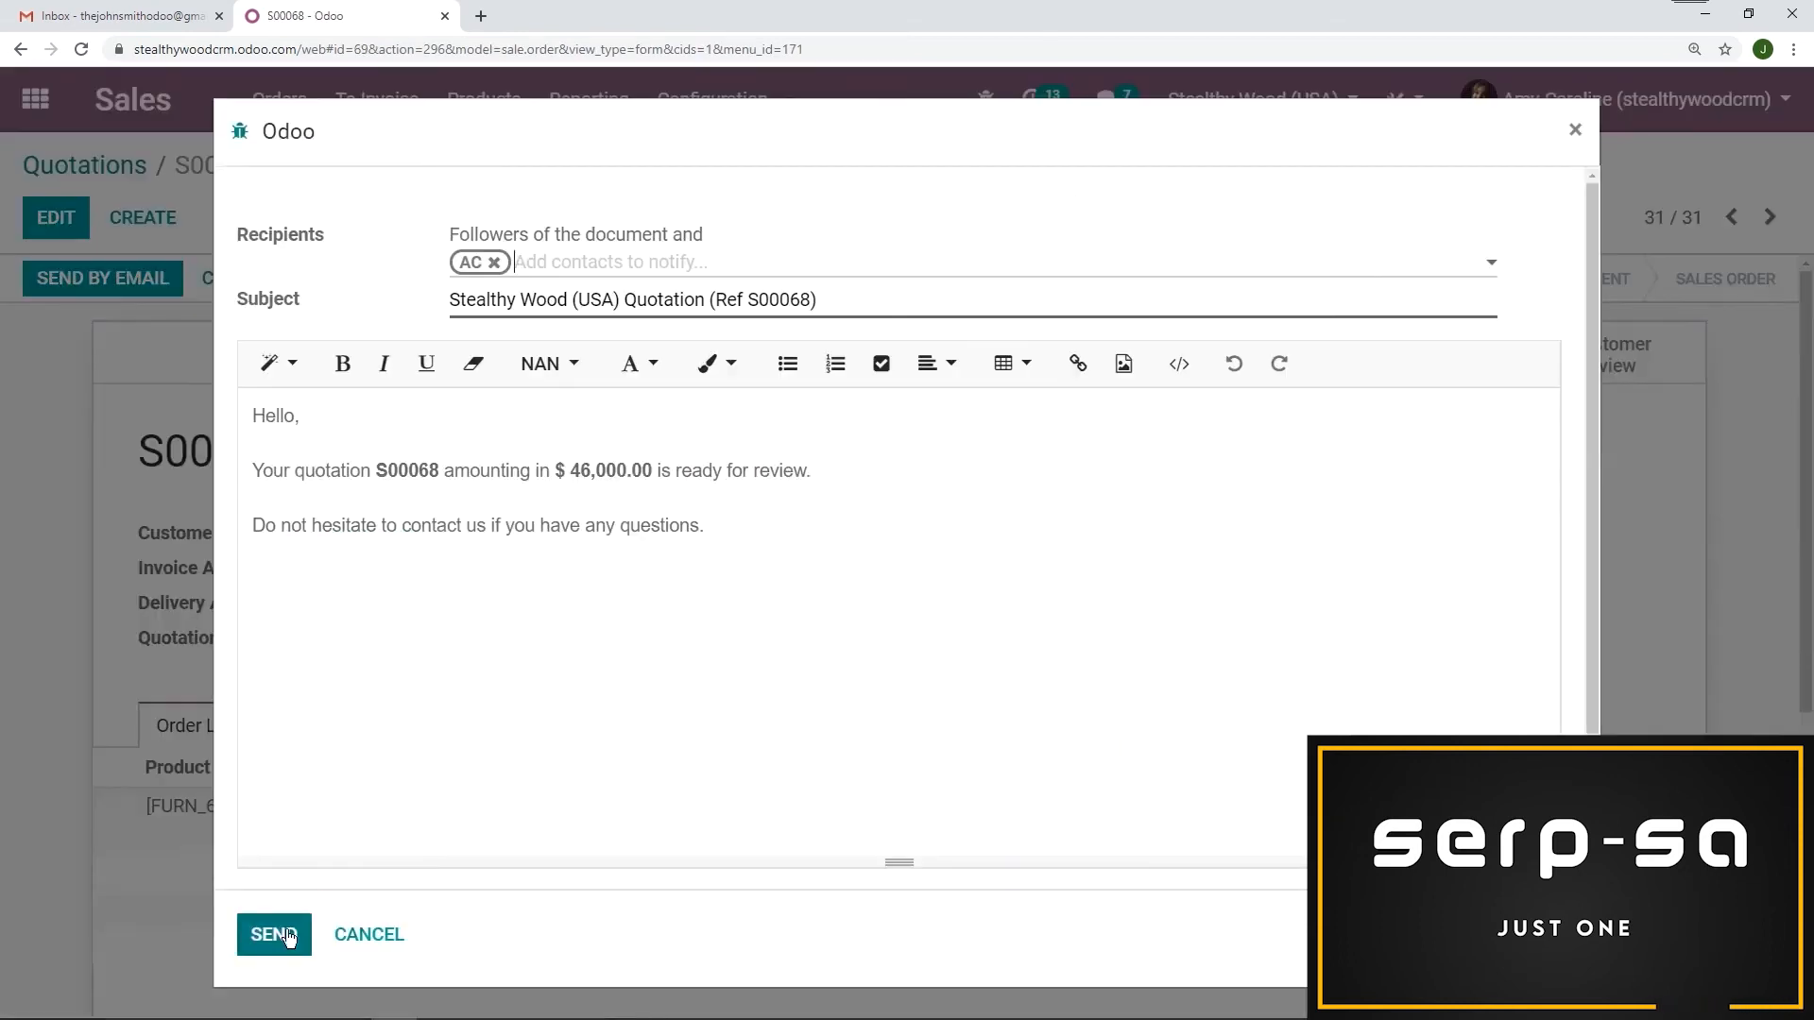
left_click(281, 935)
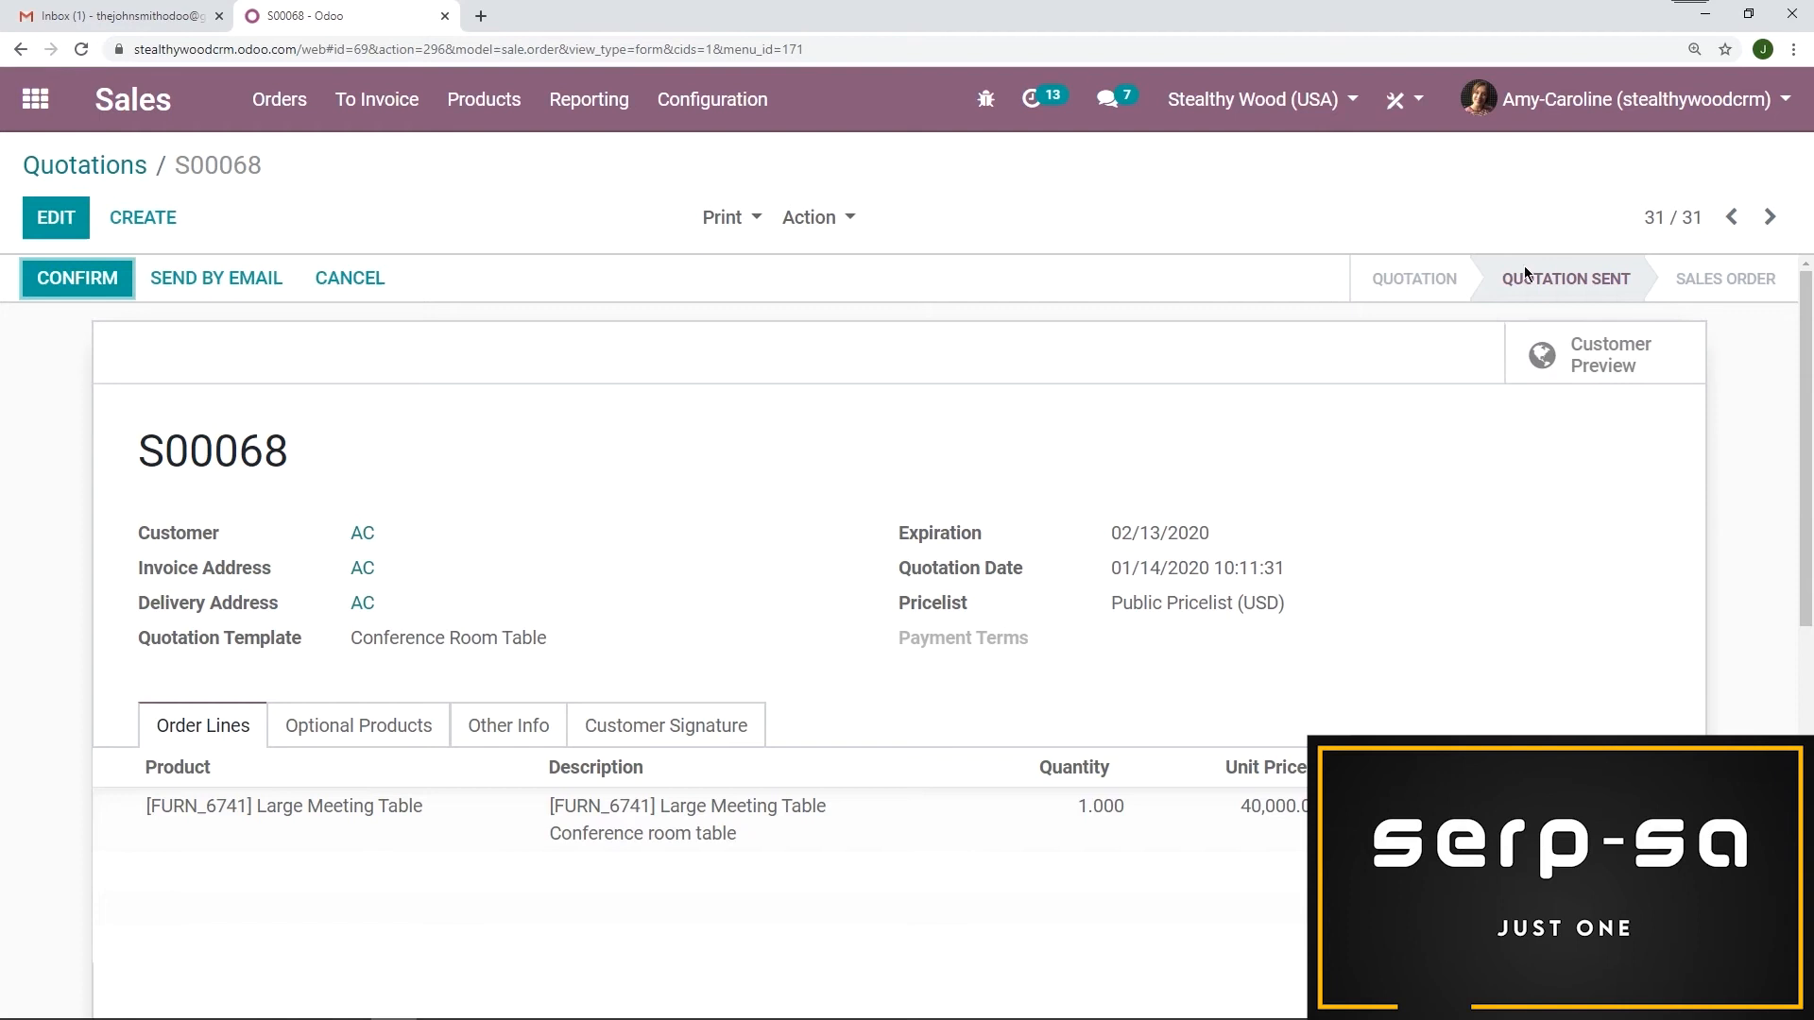
Step: Switch to Gmail, open the received quotation email and follow its Sign & Pay Quotation link
left_click(99, 14)
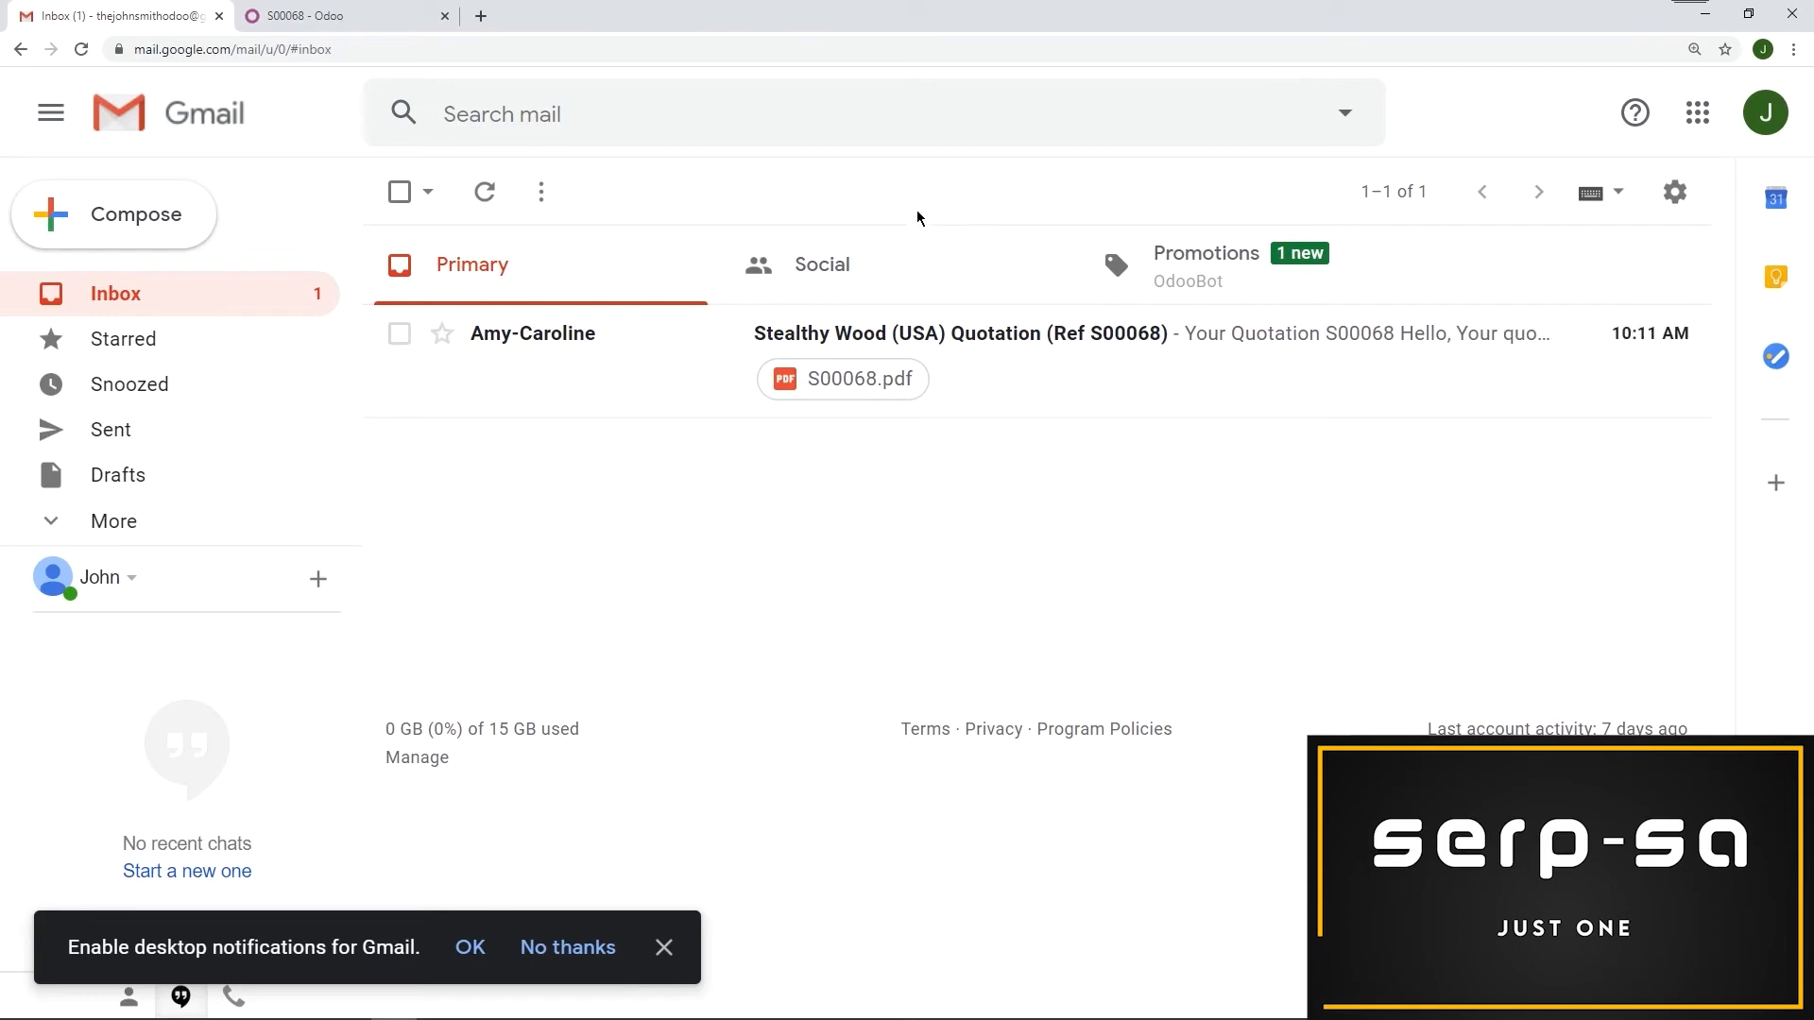
left_click(680, 373)
scroll(1188, 566, "down", 2)
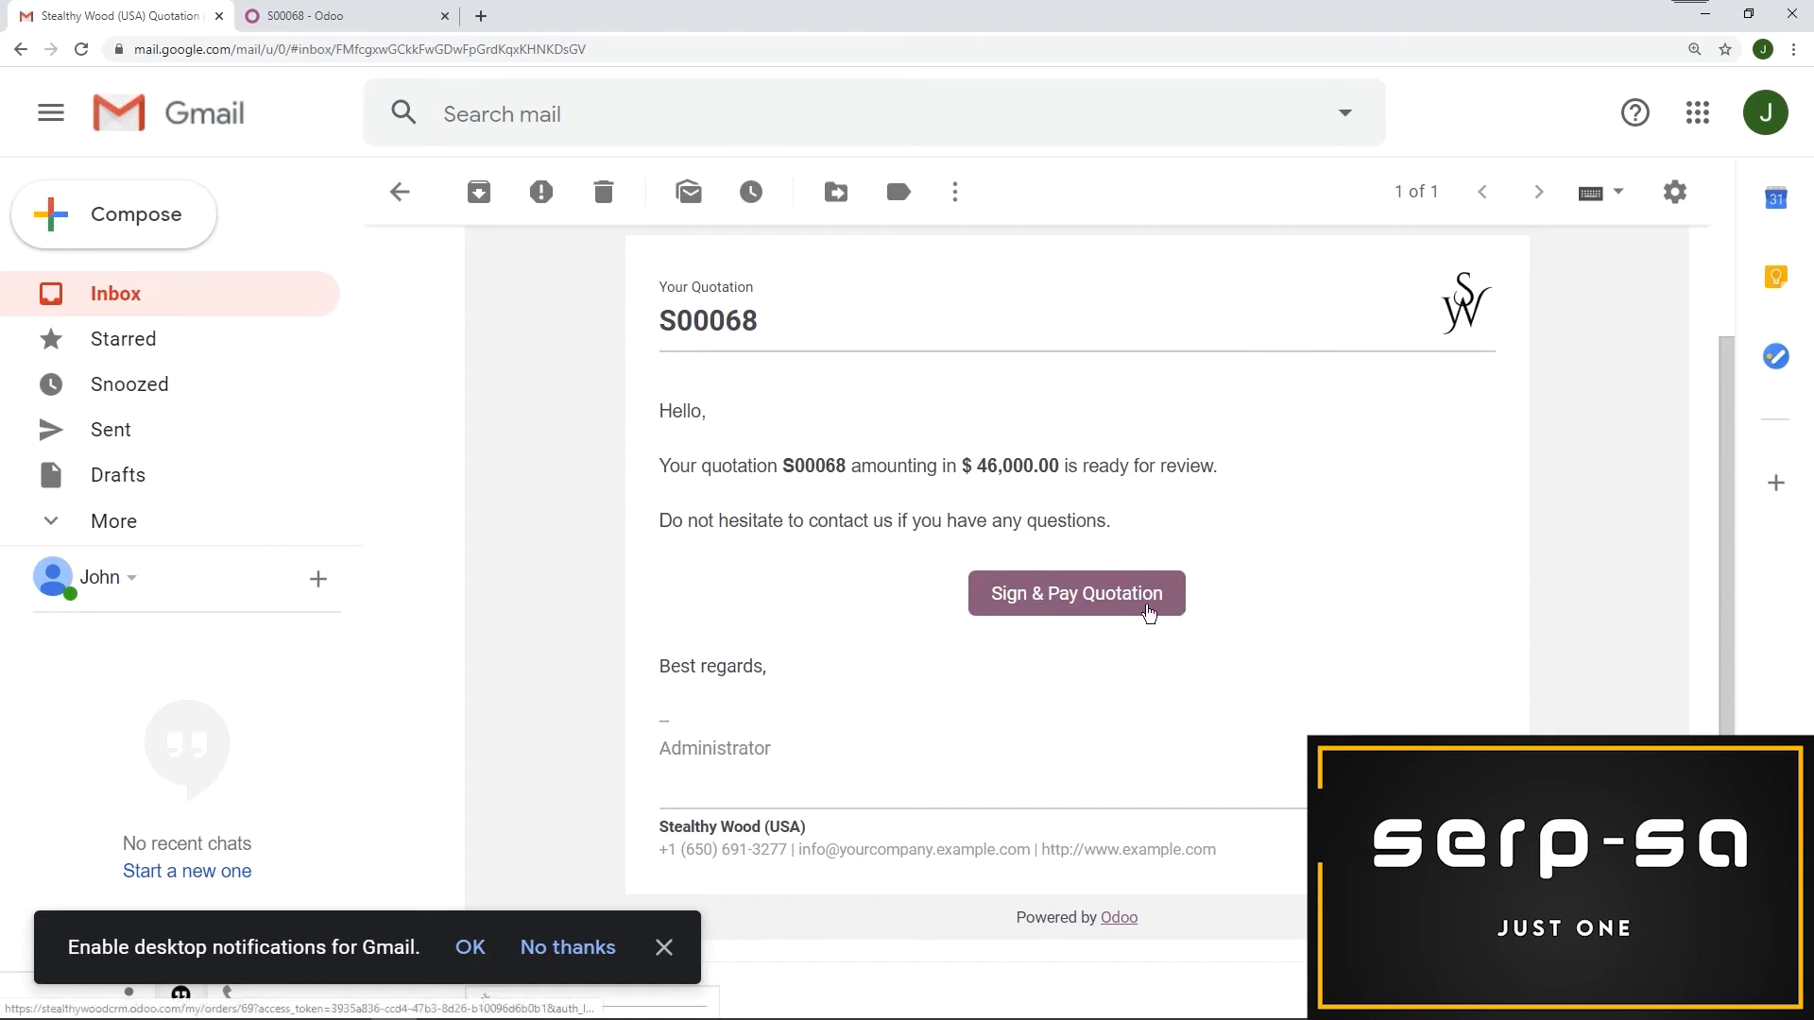
left_click(1149, 613)
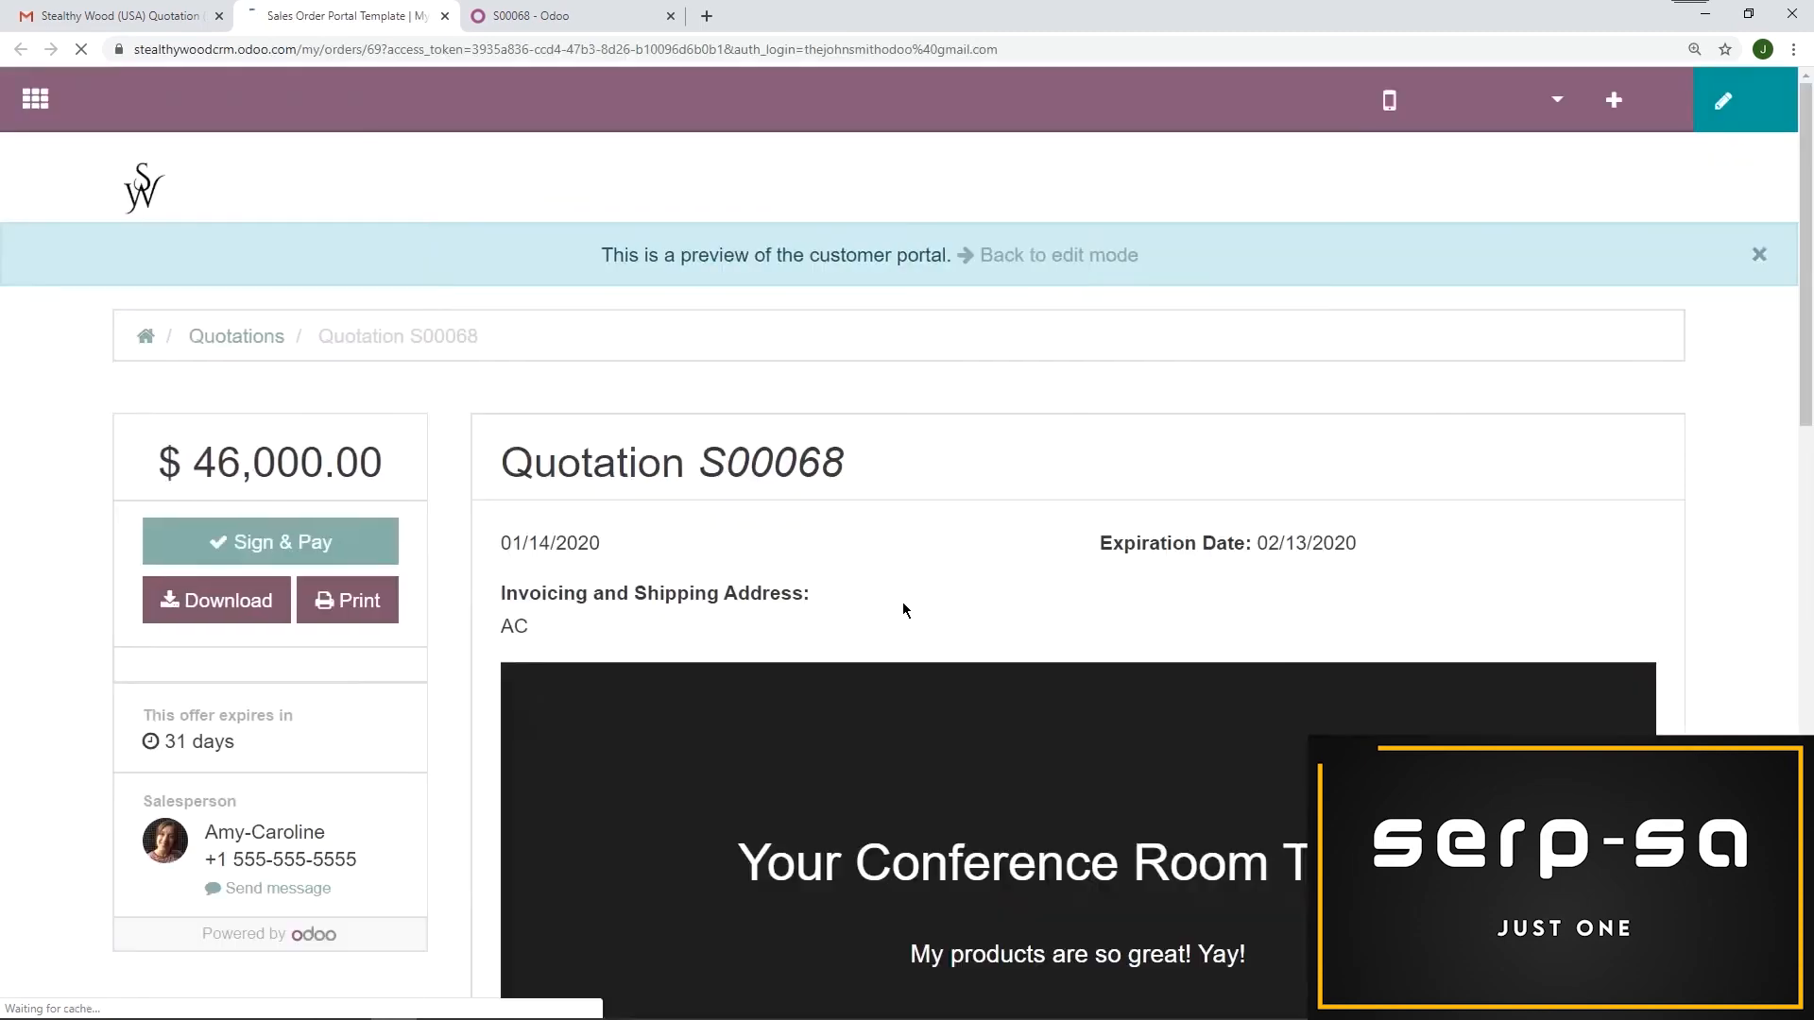
Step: Look through the customer's online quotation, checking the custom cover and the pricing section
scroll(1160, 660, "down", 4)
scroll(1160, 659, "down", 2)
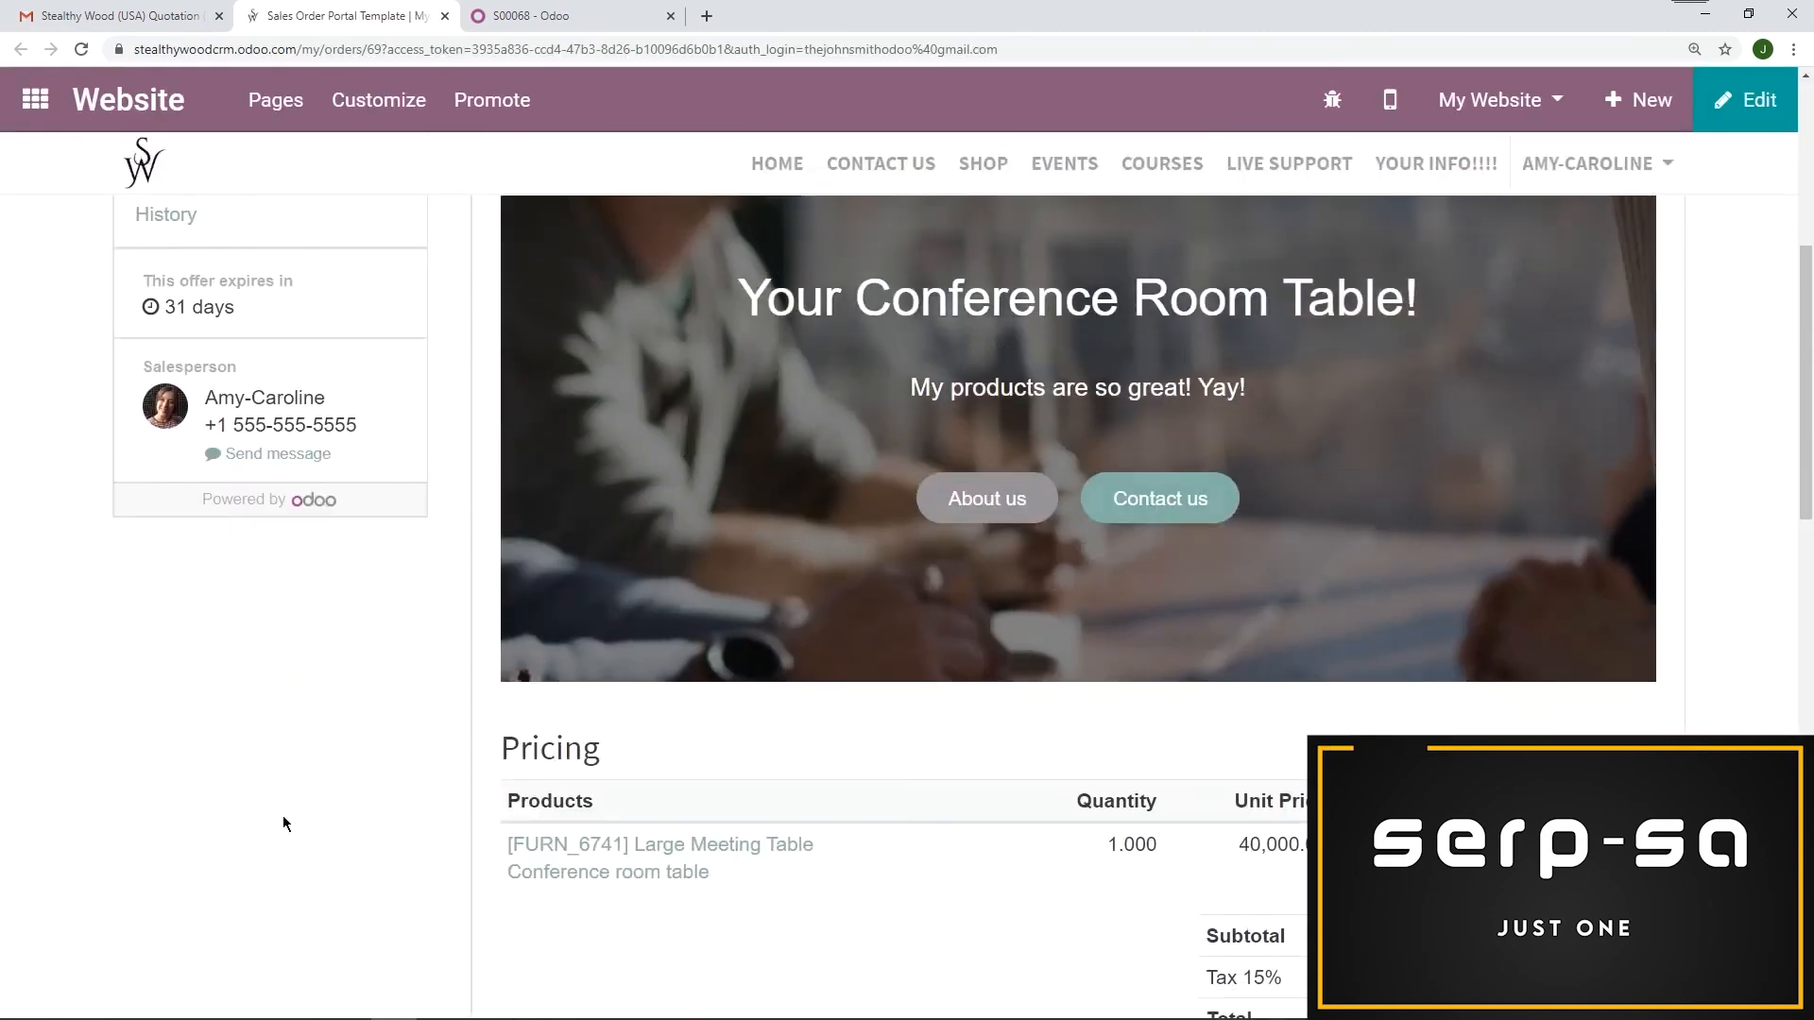
scroll(282, 814, "up", 2)
scroll(23, 843, "down", 2)
scroll(21, 839, "up", 8)
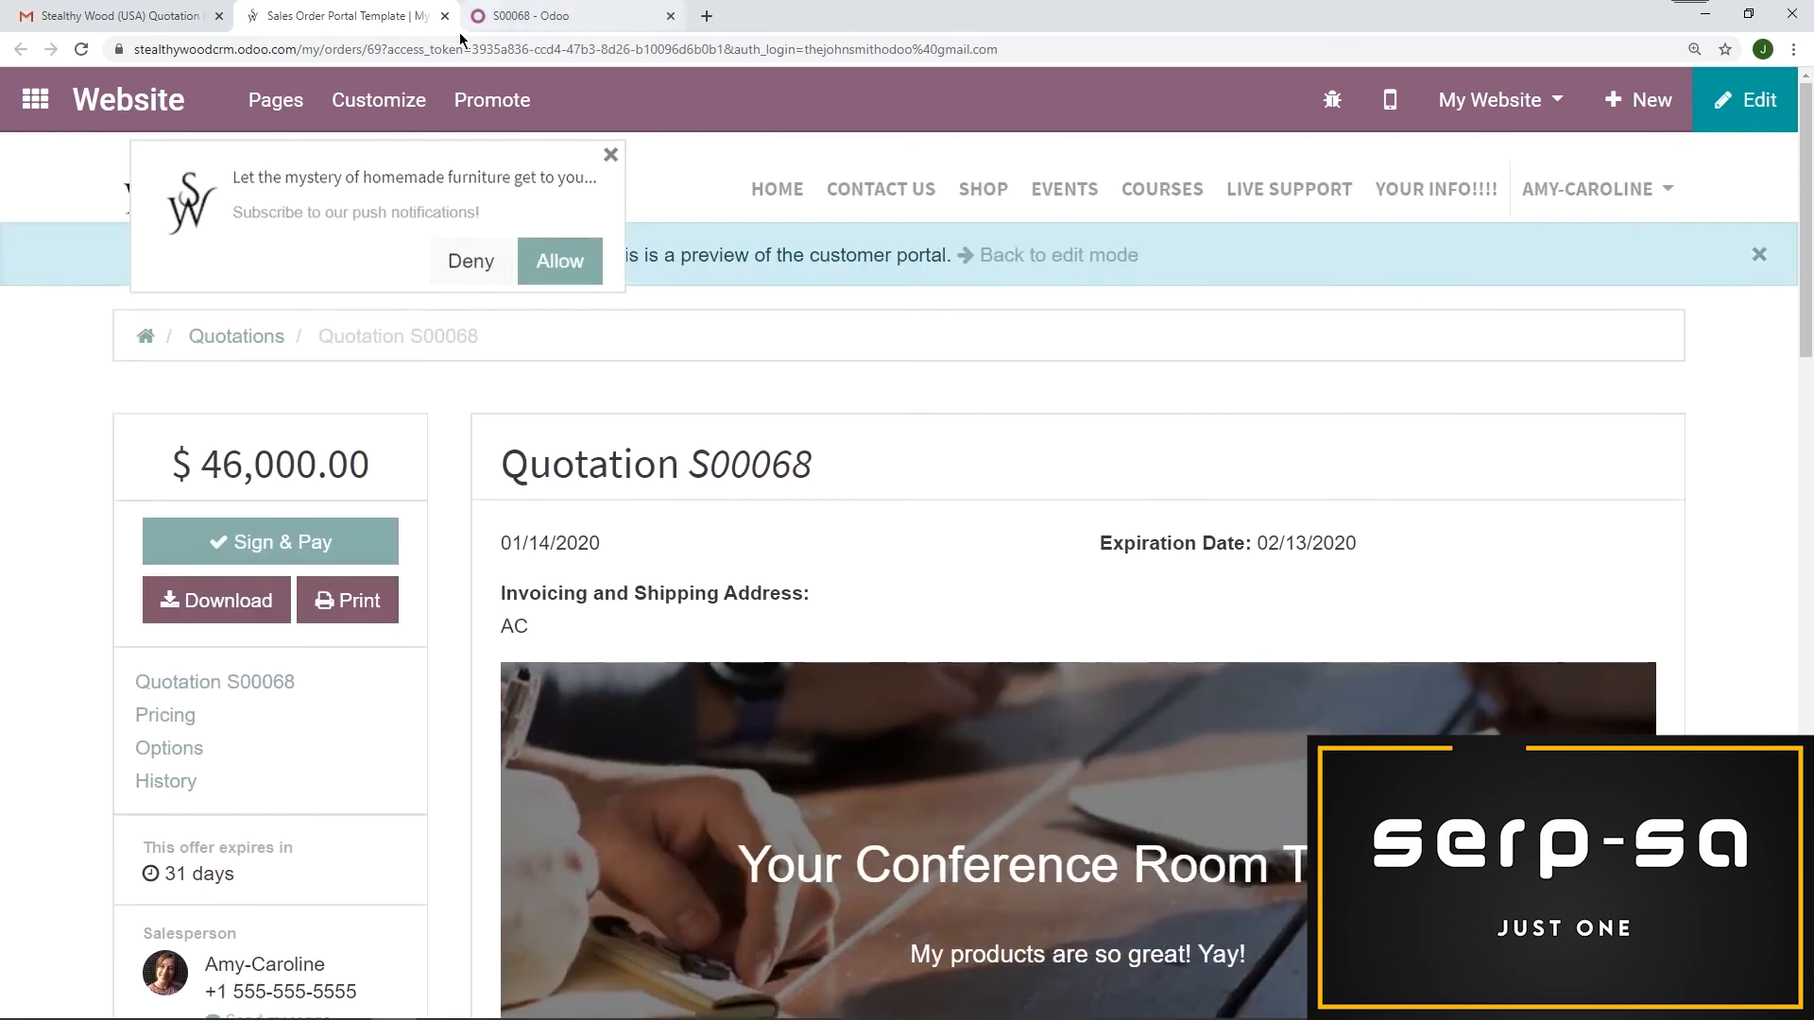
scroll(1276, 662, "down", 5)
scroll(1278, 664, "up", 5)
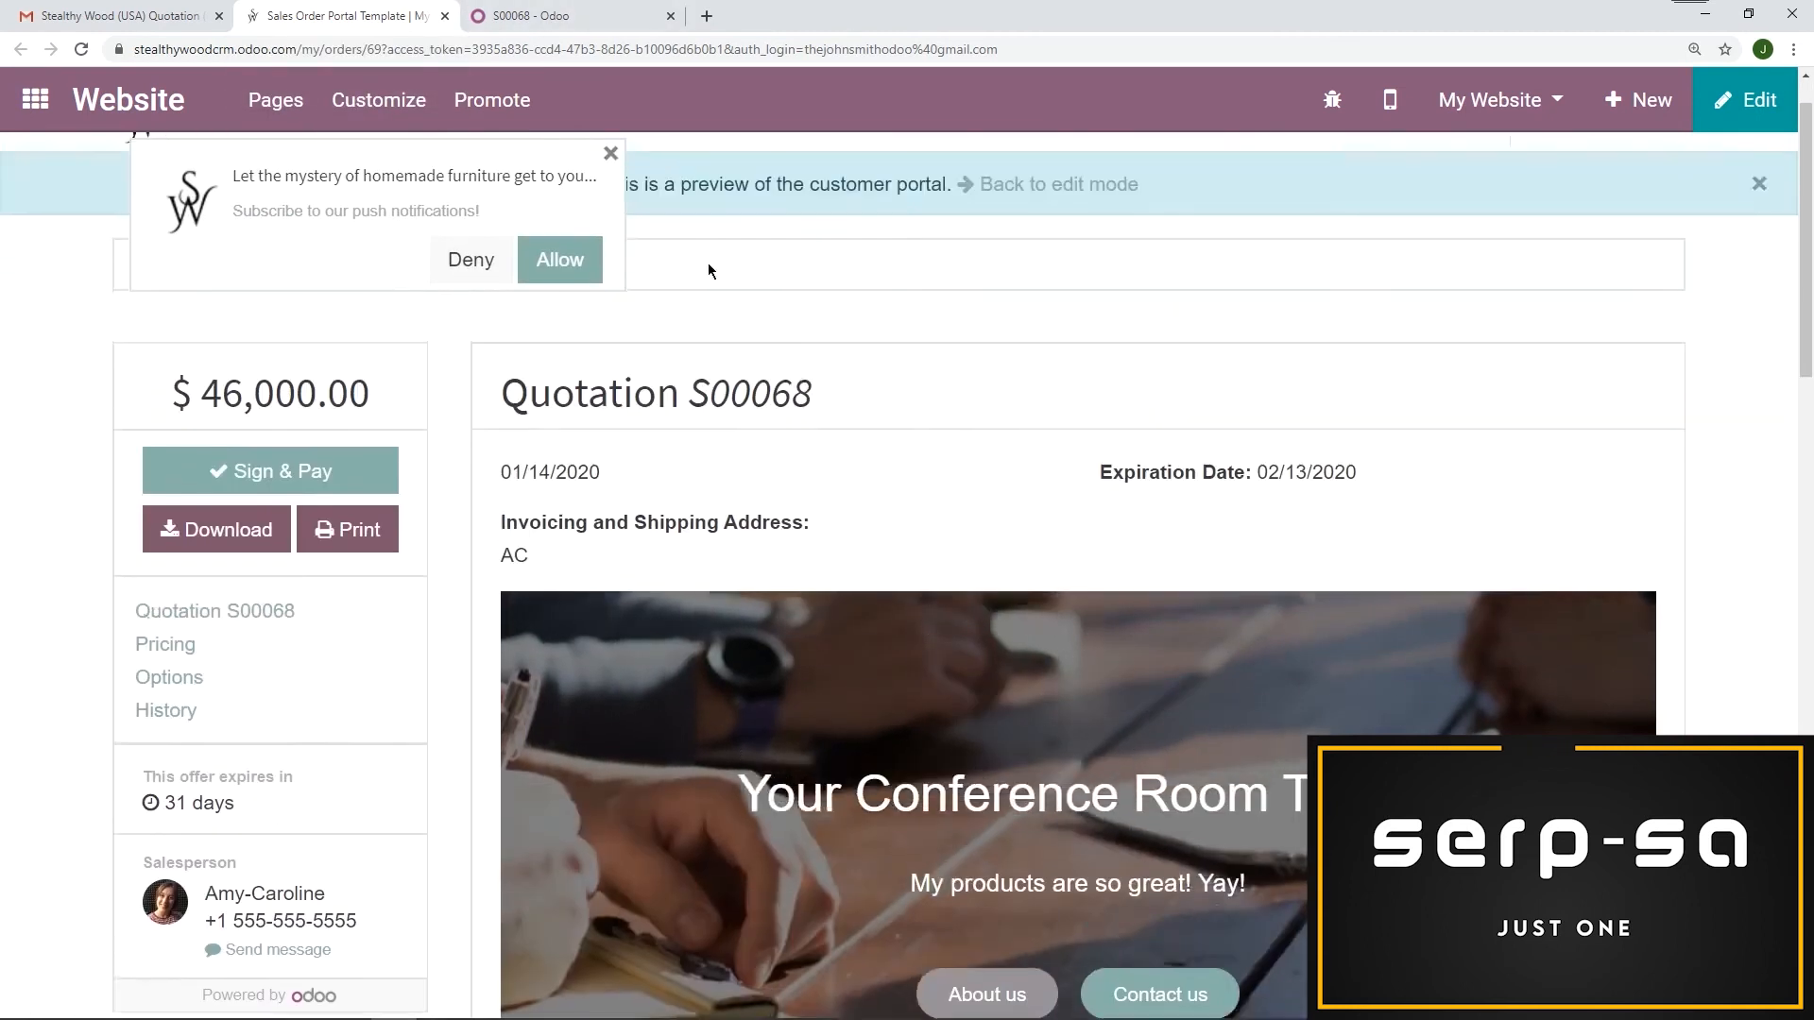
Step: Close the emailed quotation page, return to the quotation in Odoo and open its customer preview
left_click(445, 16)
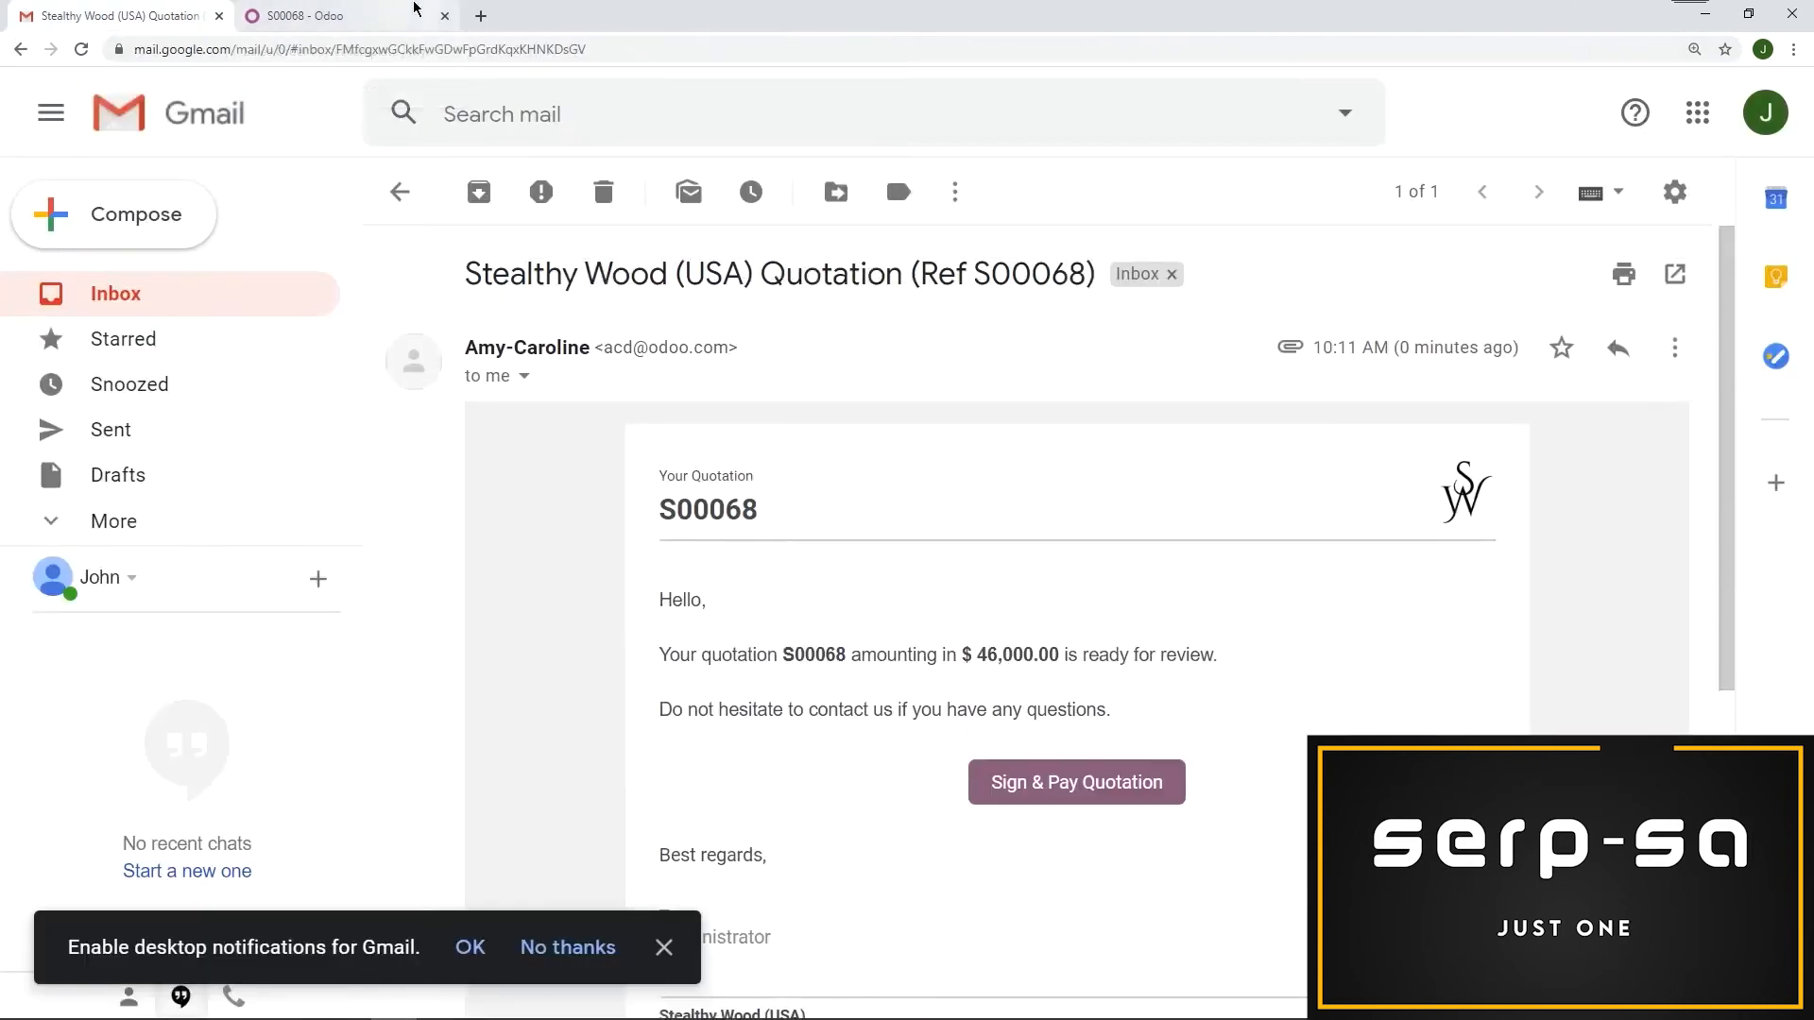
left_click(414, 10)
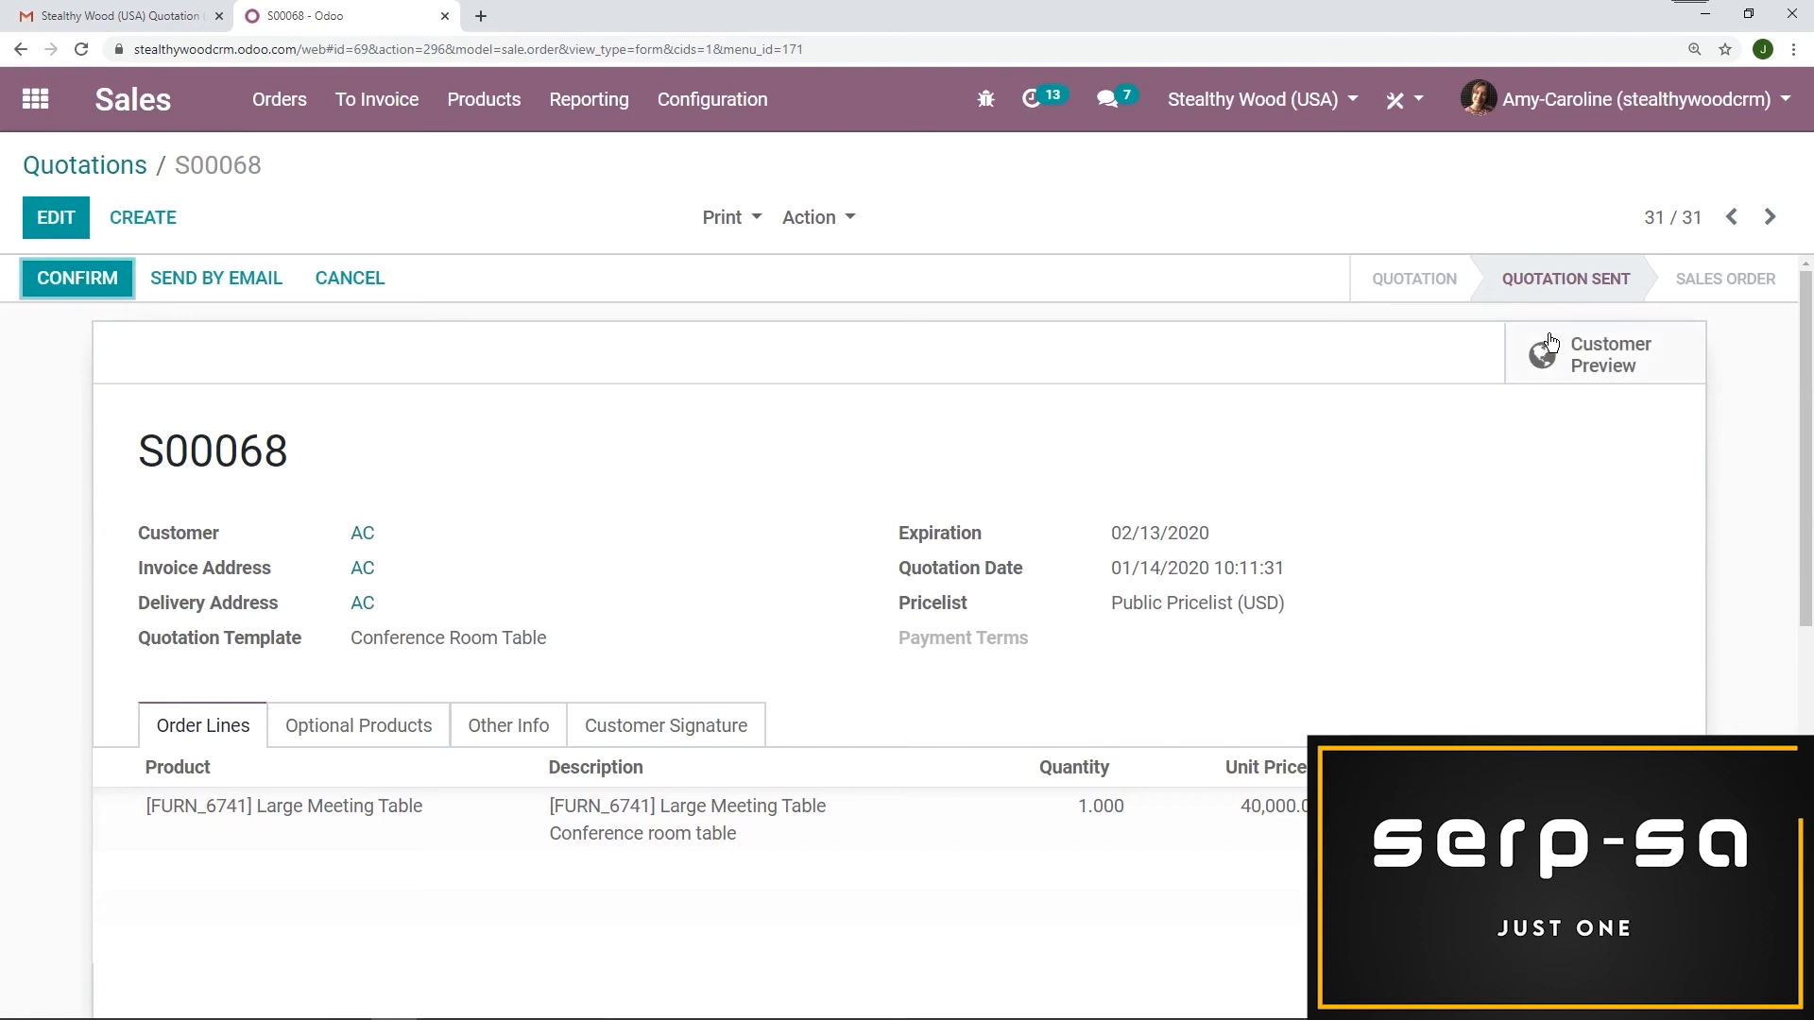
left_click(1600, 372)
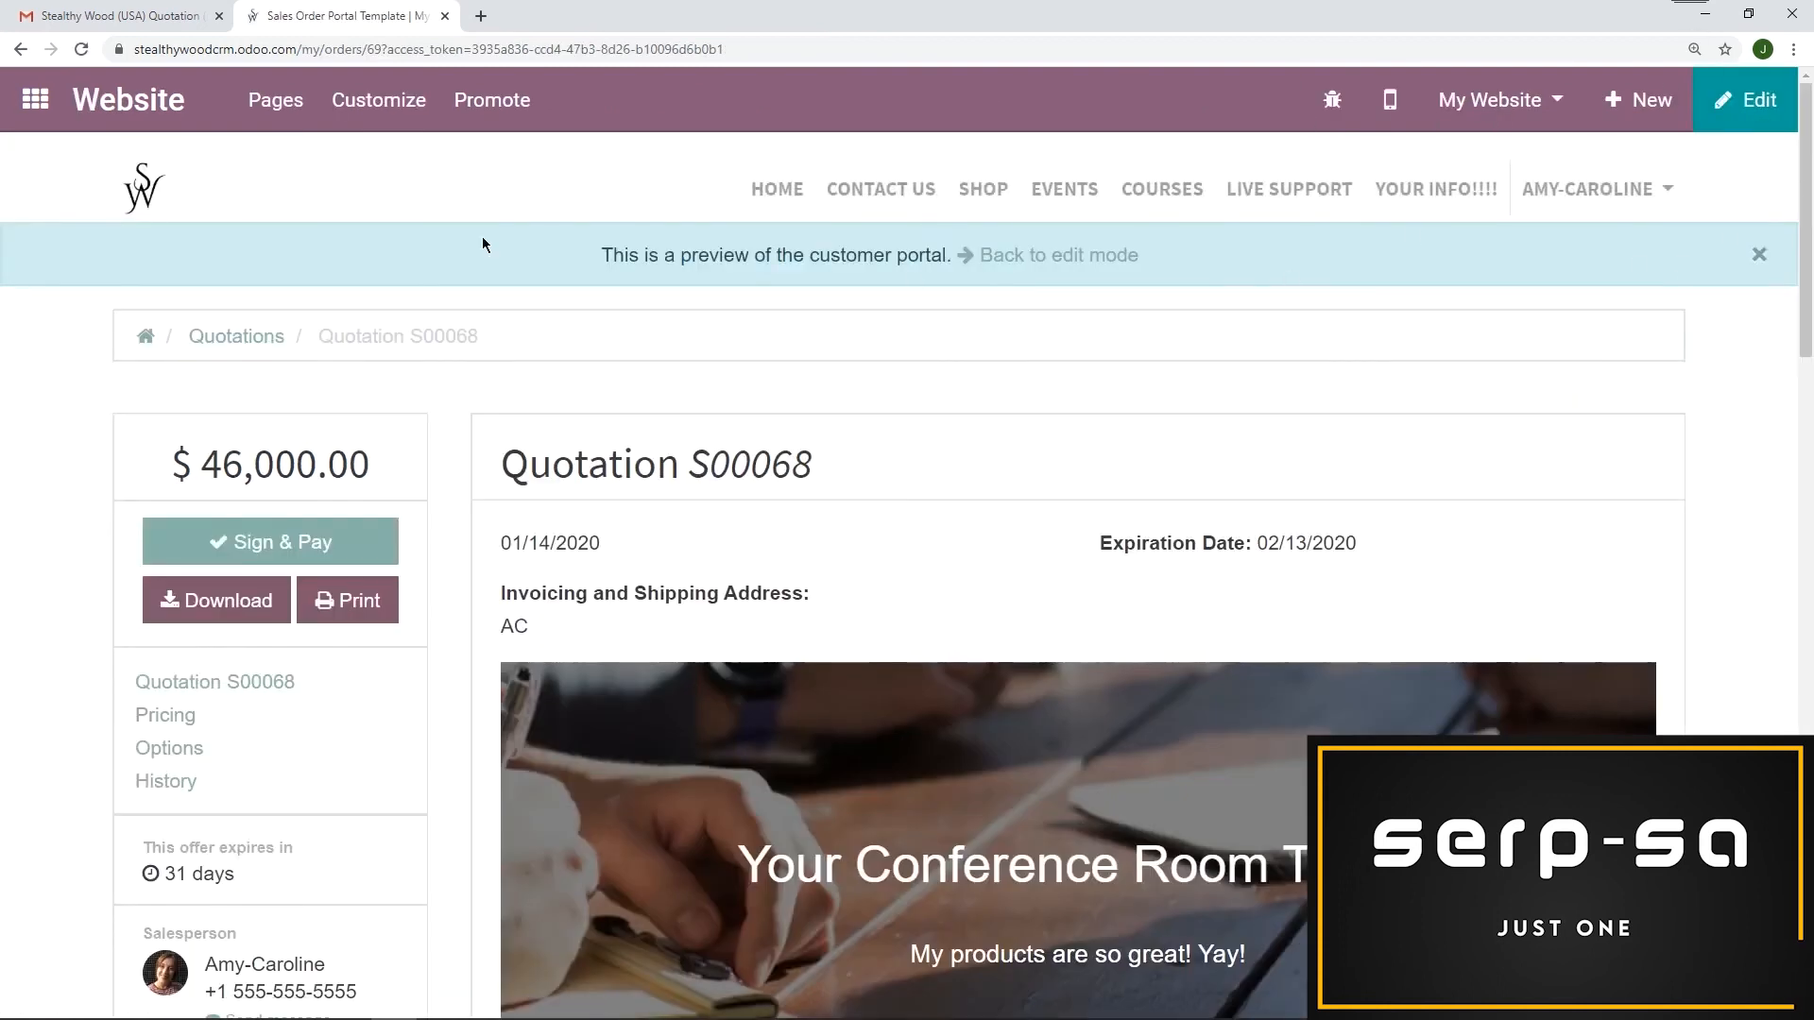
Step: Compare the quotation email in Gmail with the customer preview page in Odoo
left_click(195, 9)
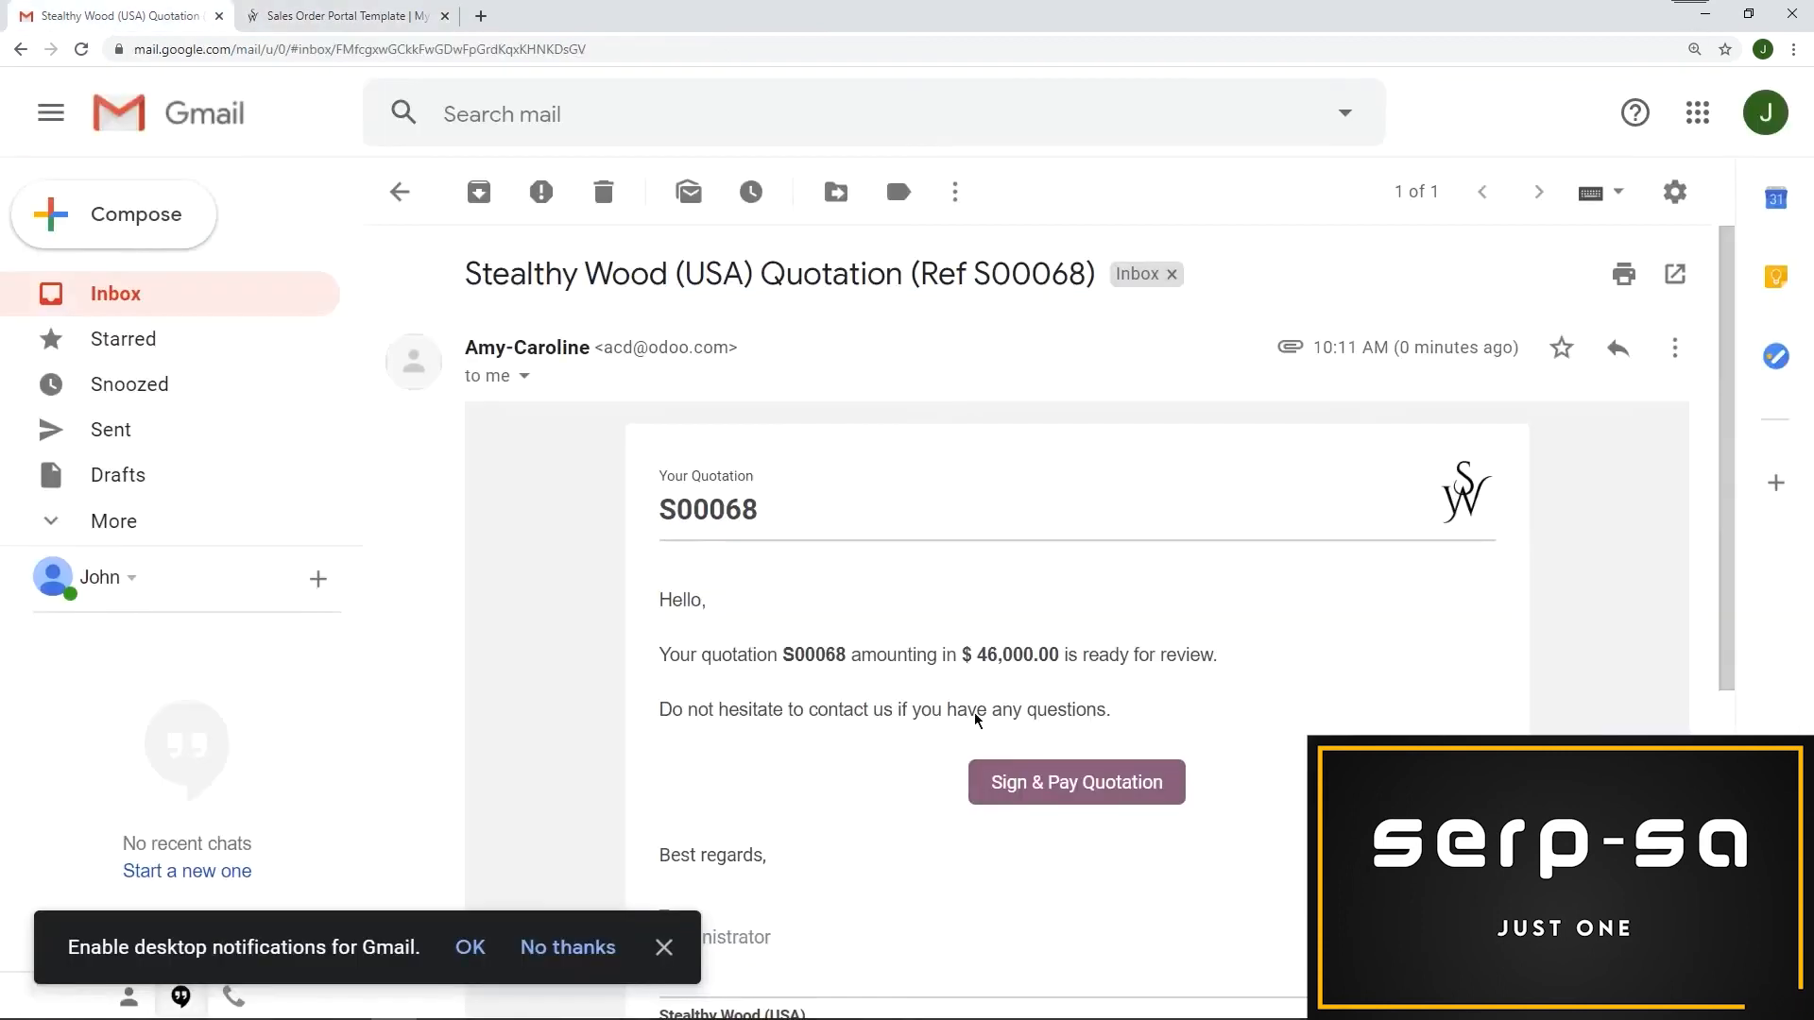
left_click(333, 12)
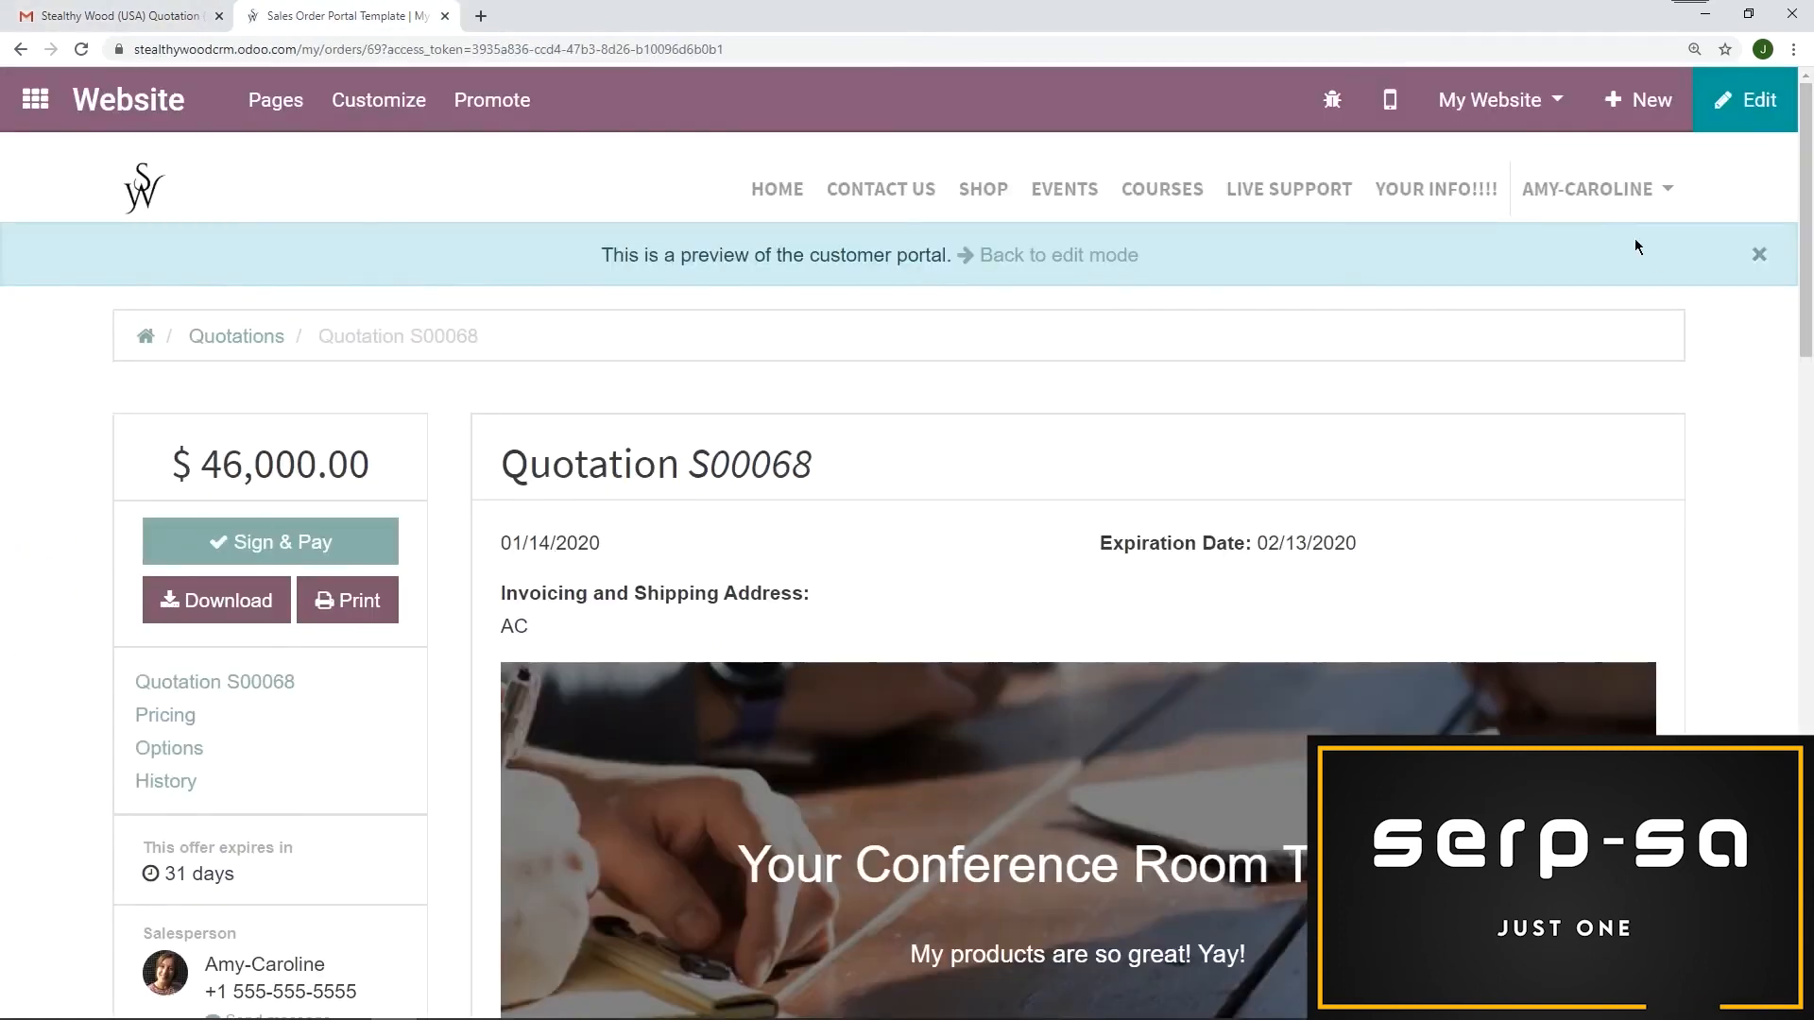
scroll(1436, 413, "down", 4)
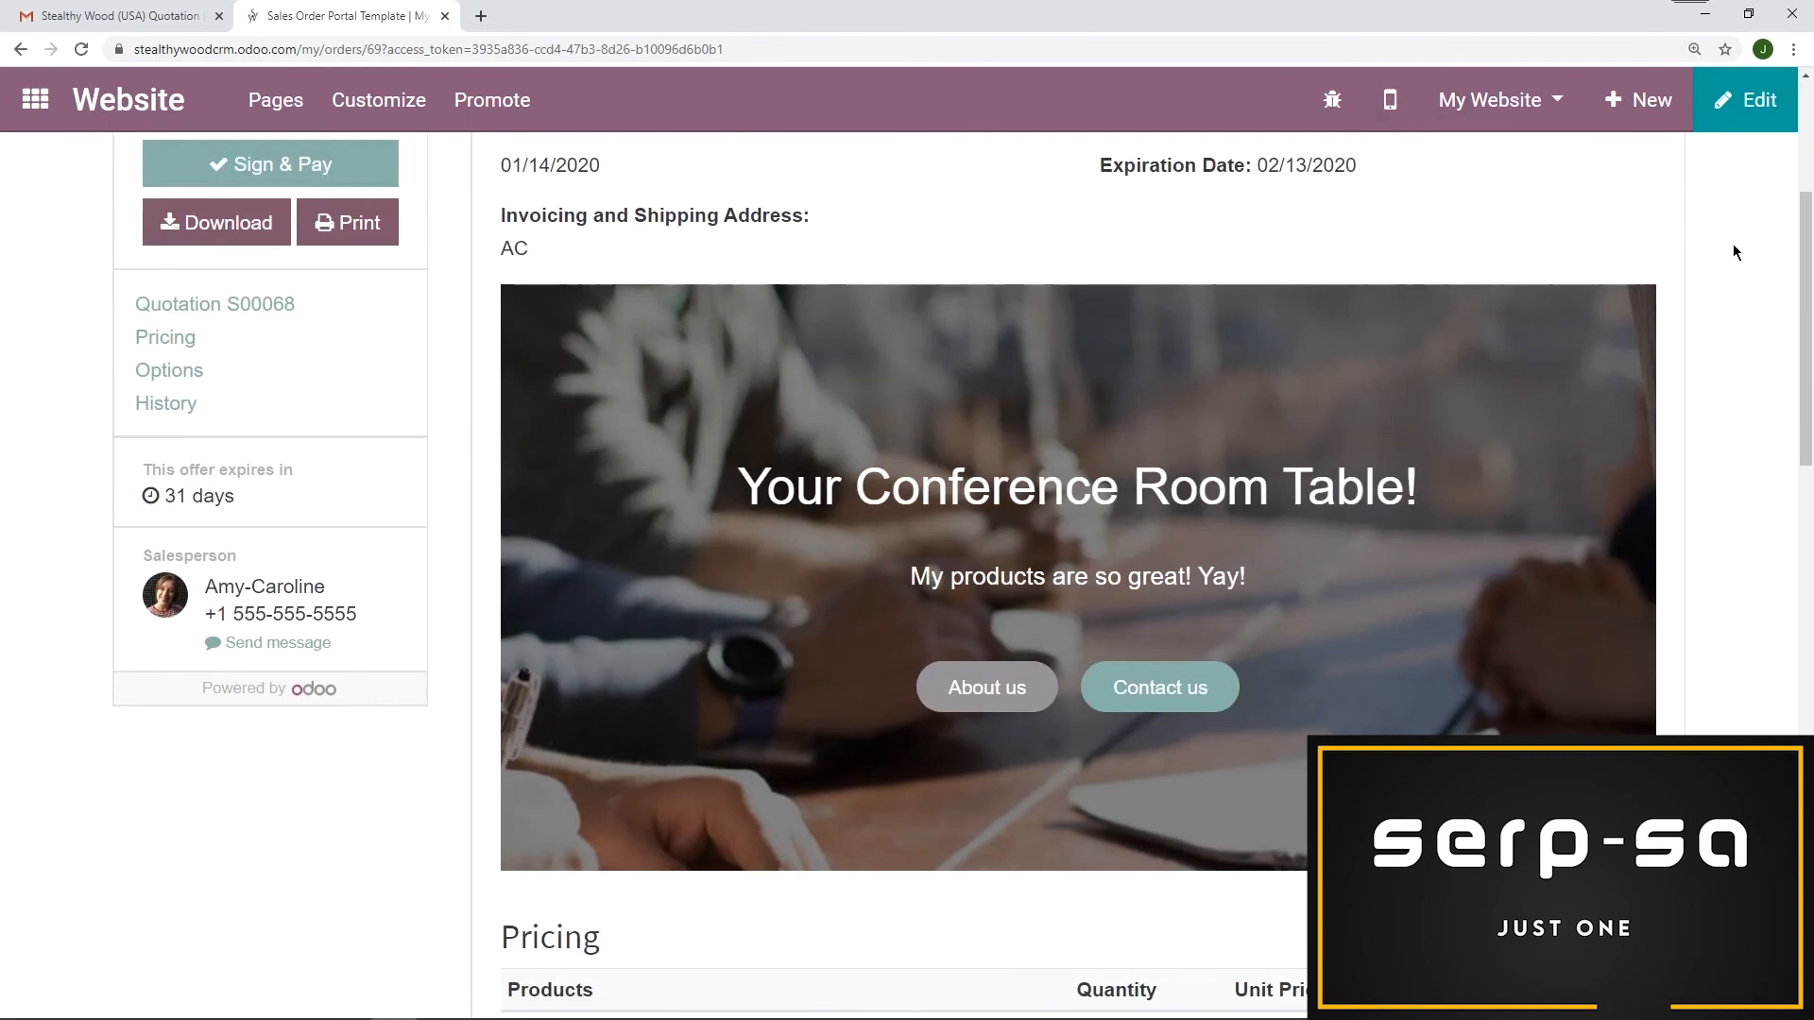
scroll(1729, 303, "up", 3)
scroll(1721, 369, "up", 1)
left_click(121, 16)
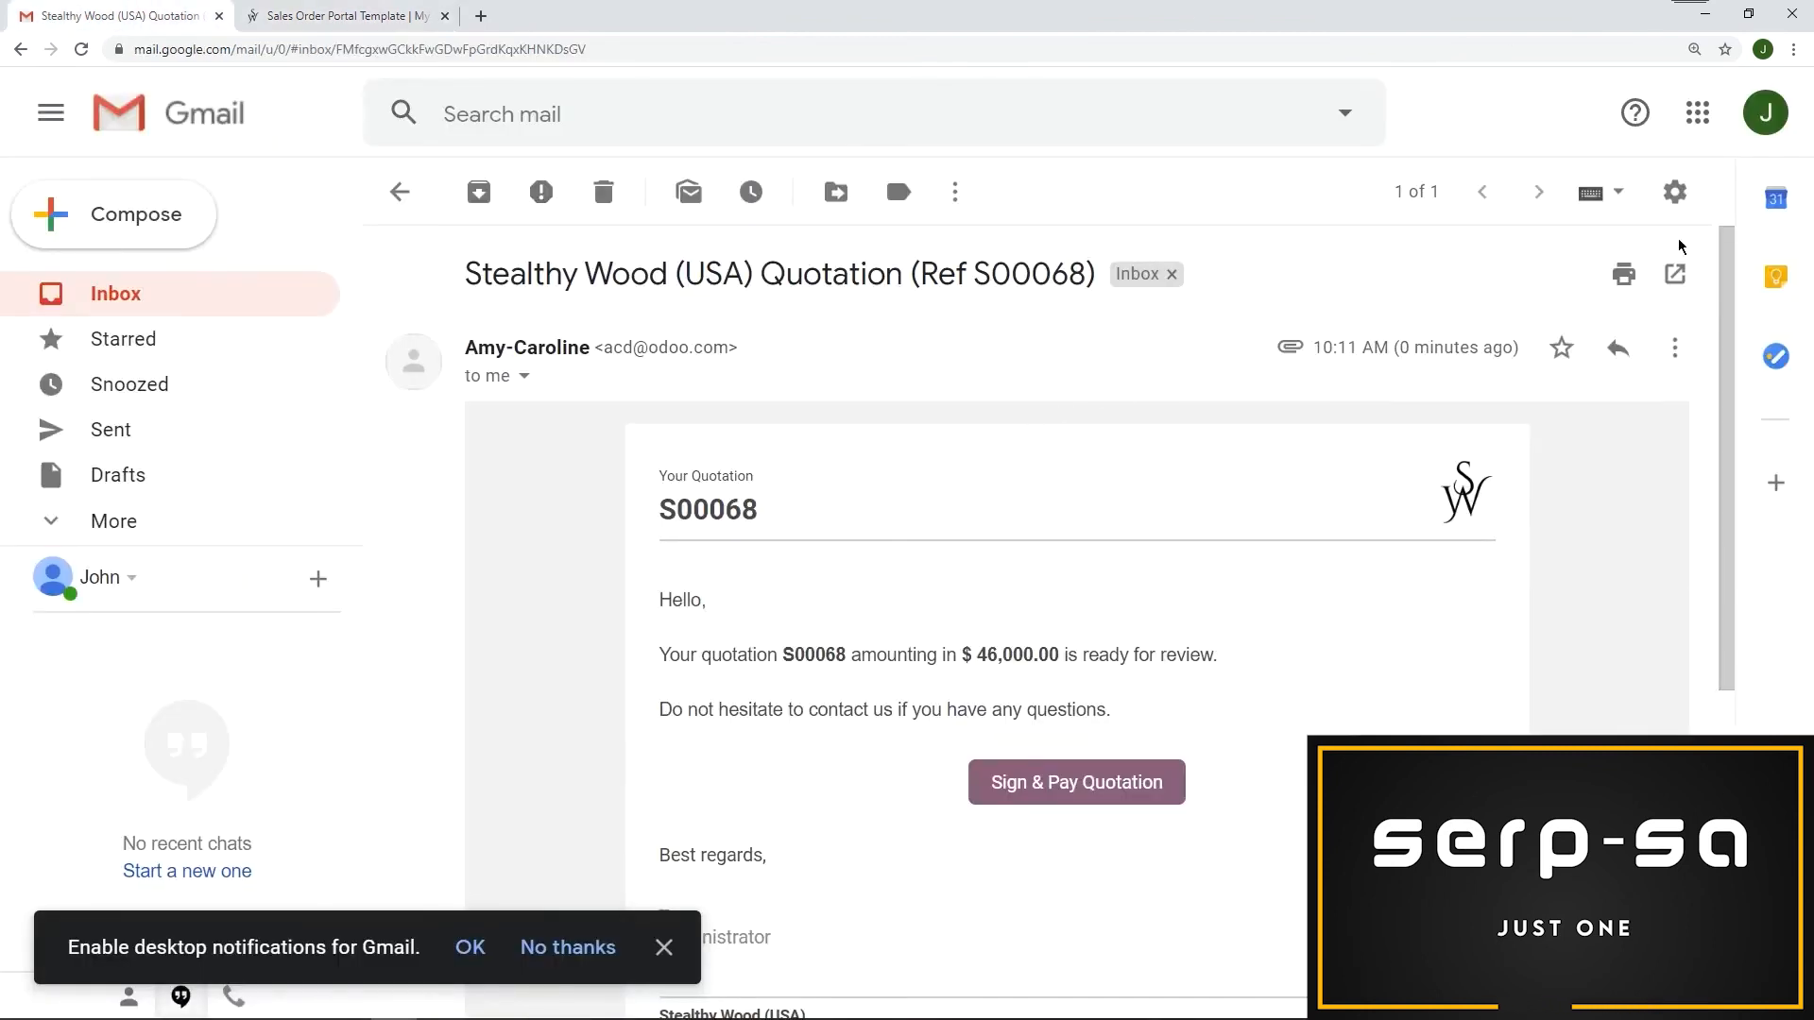
left_click(420, 13)
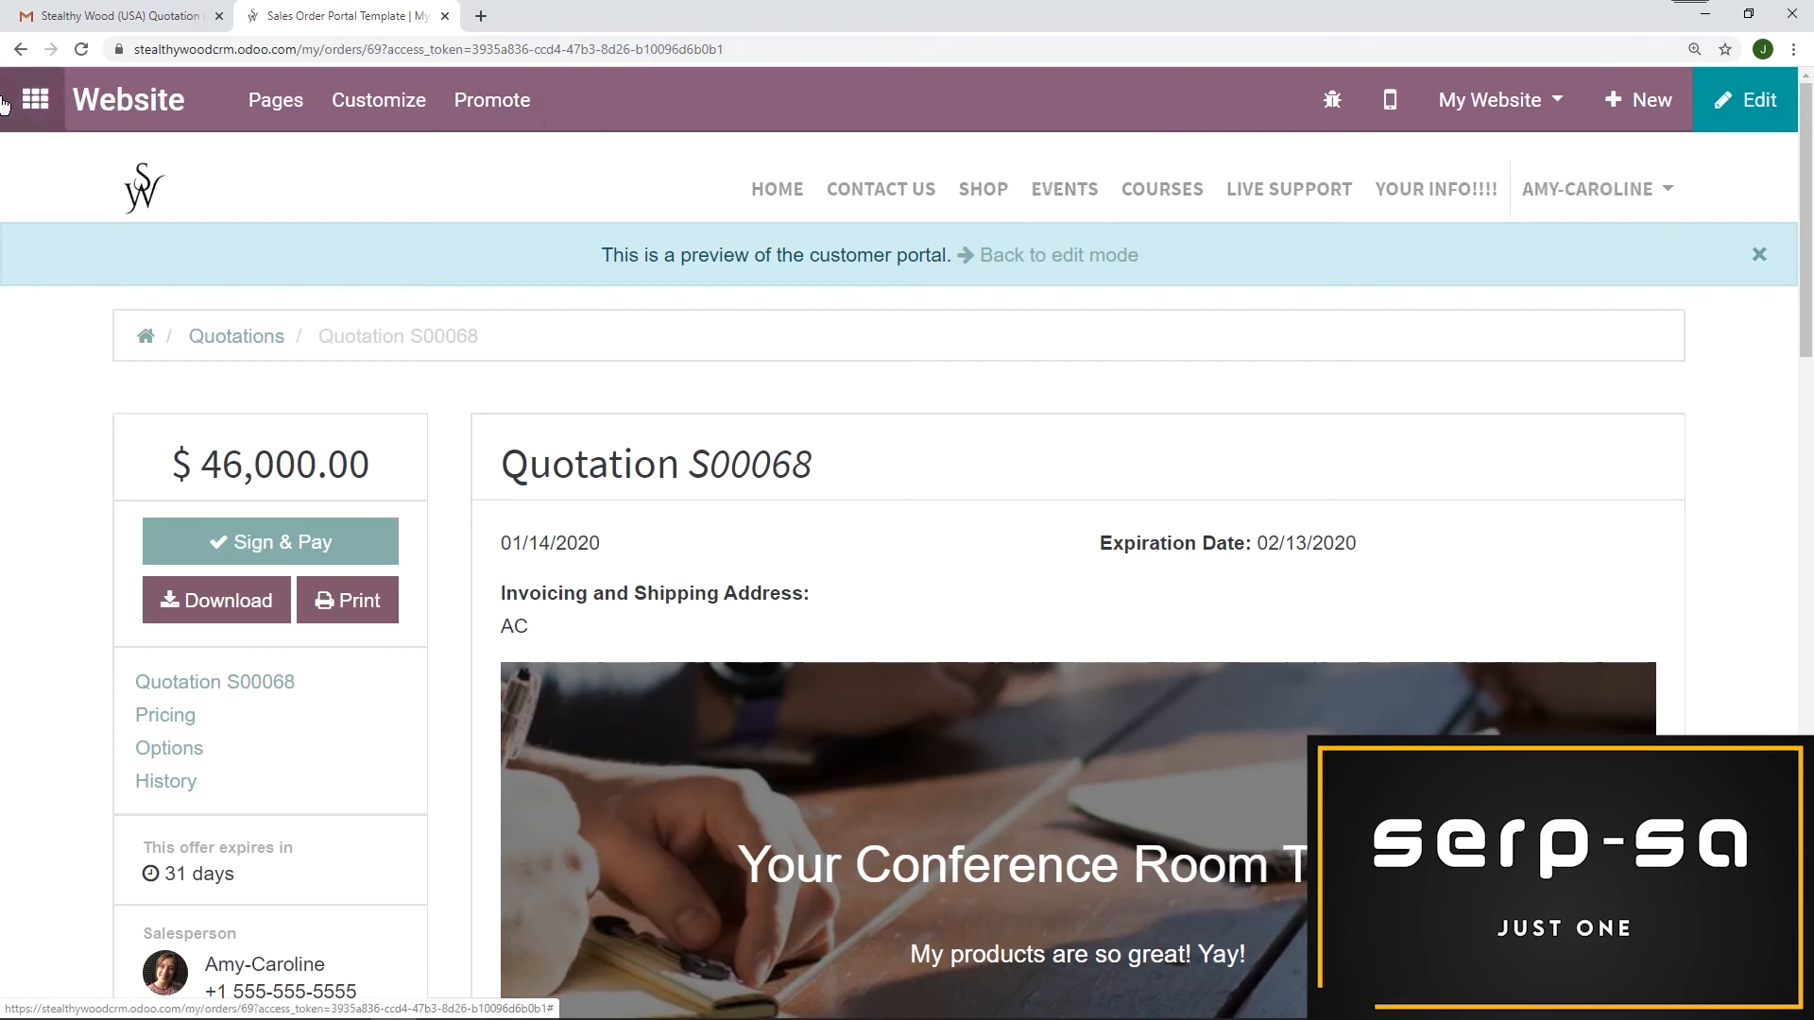
Step: Add the optional Office Chair to the quotation from the customer preview's options list
scroll(1628, 438, "down", 4)
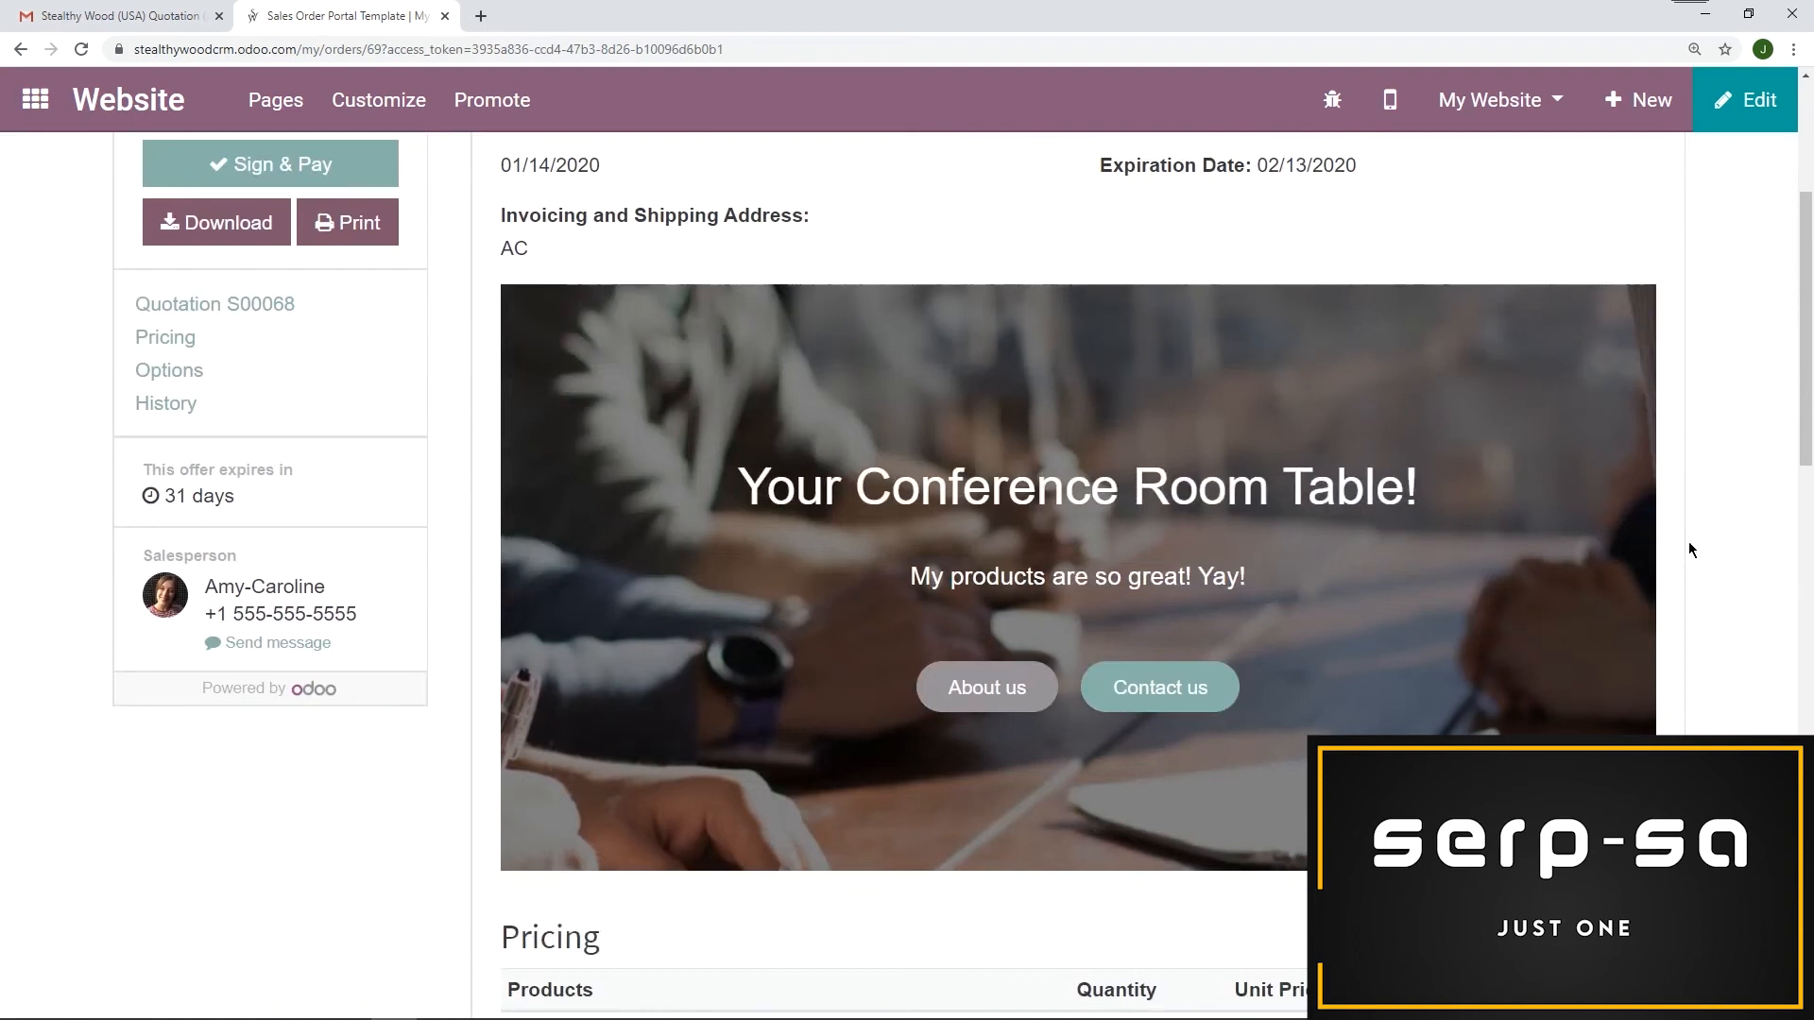
scroll(0, 584, "up", 1)
scroll(0, 576, "down", 5)
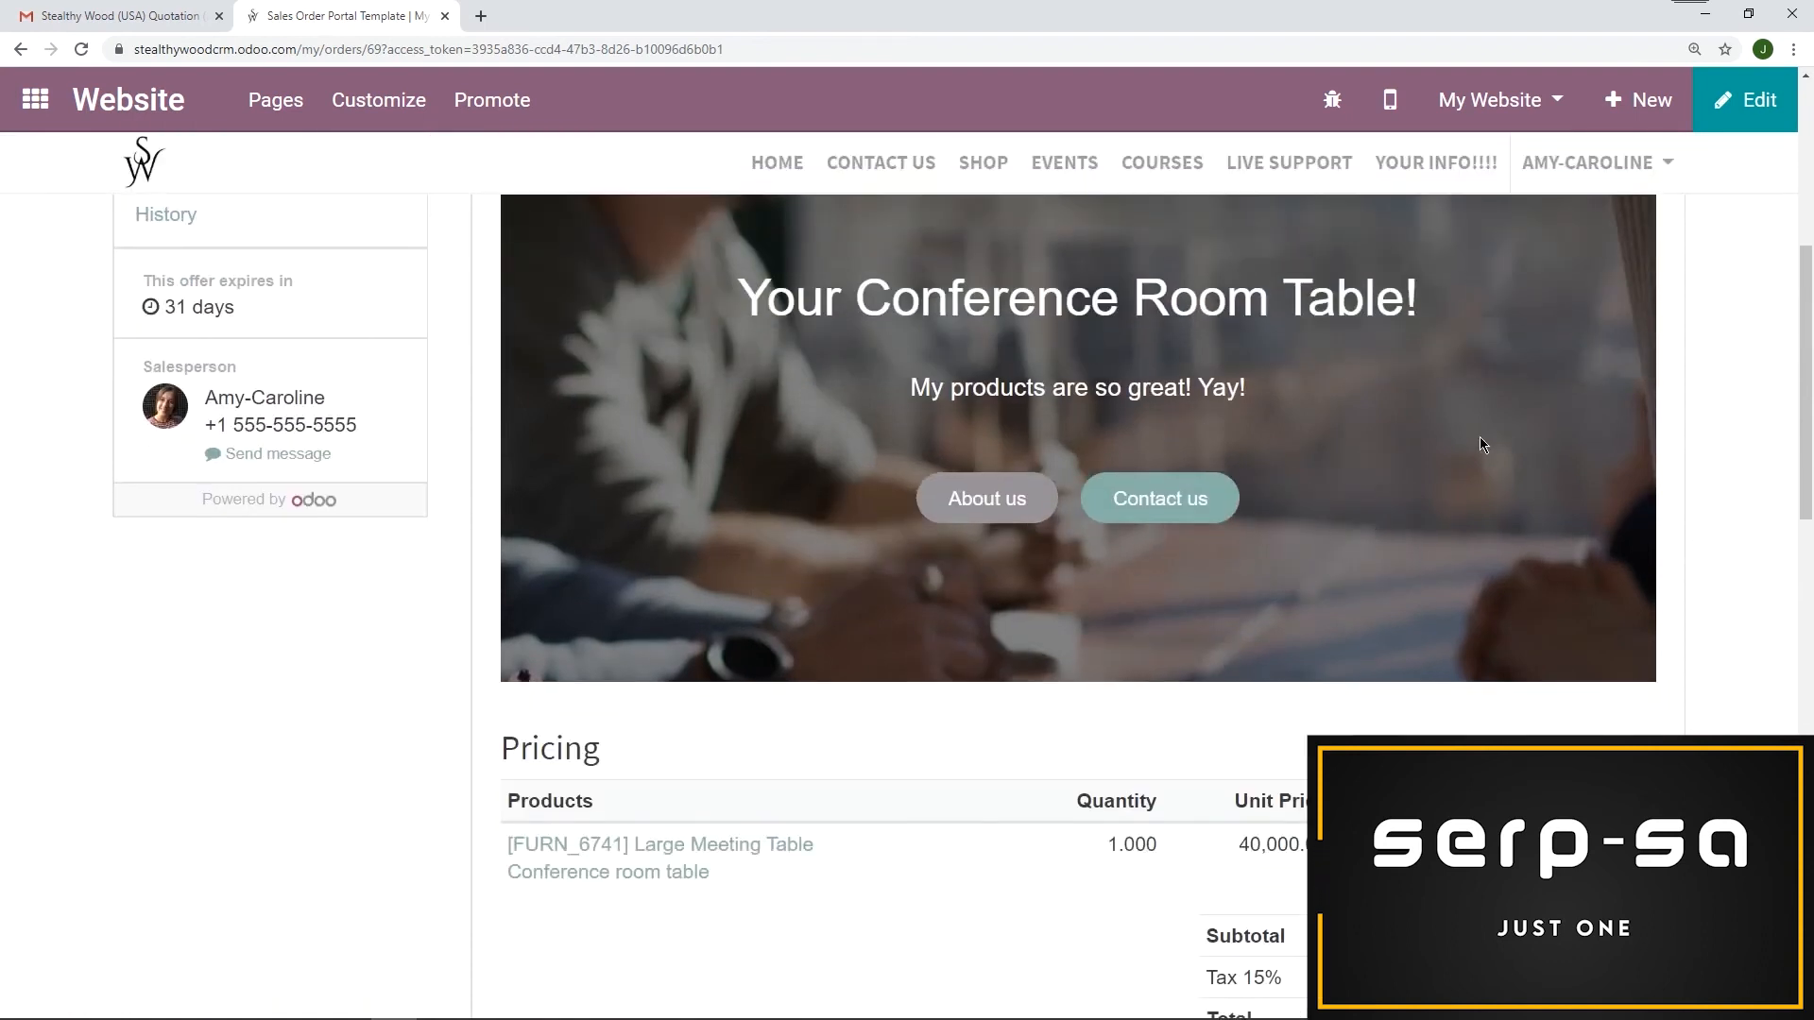
scroll(121, 655, "down", 2)
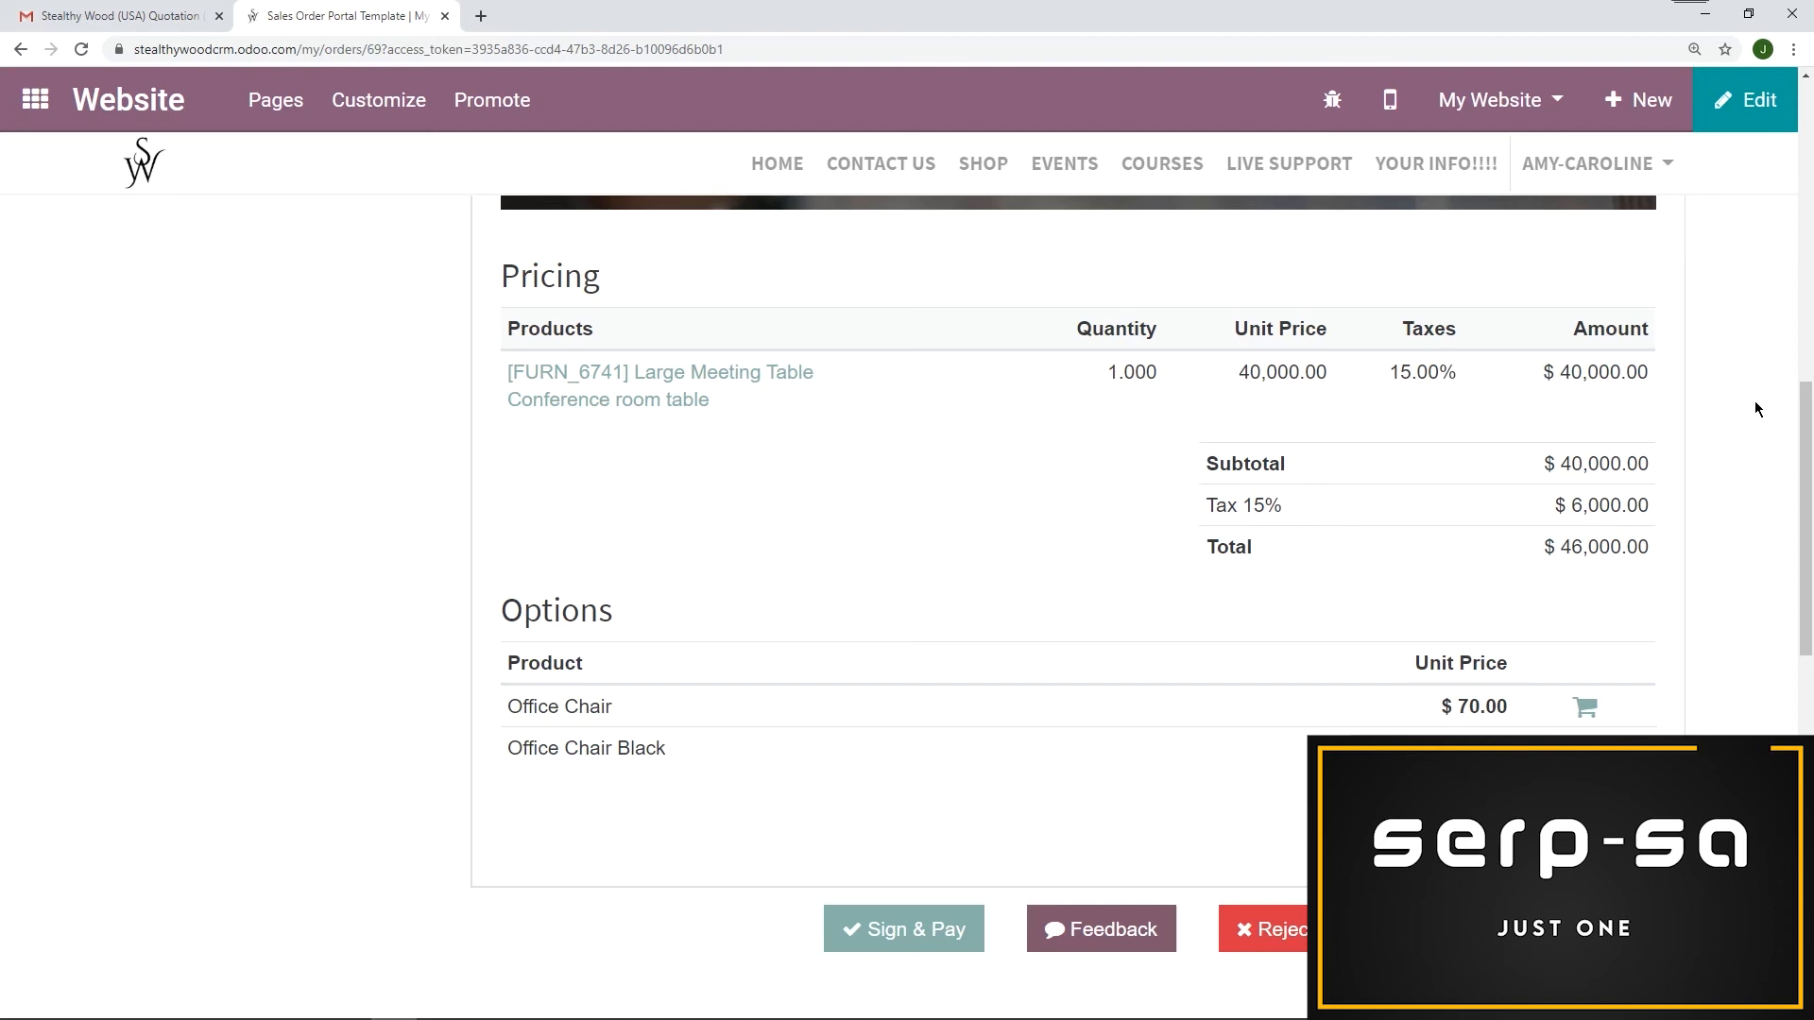
left_click(1581, 710)
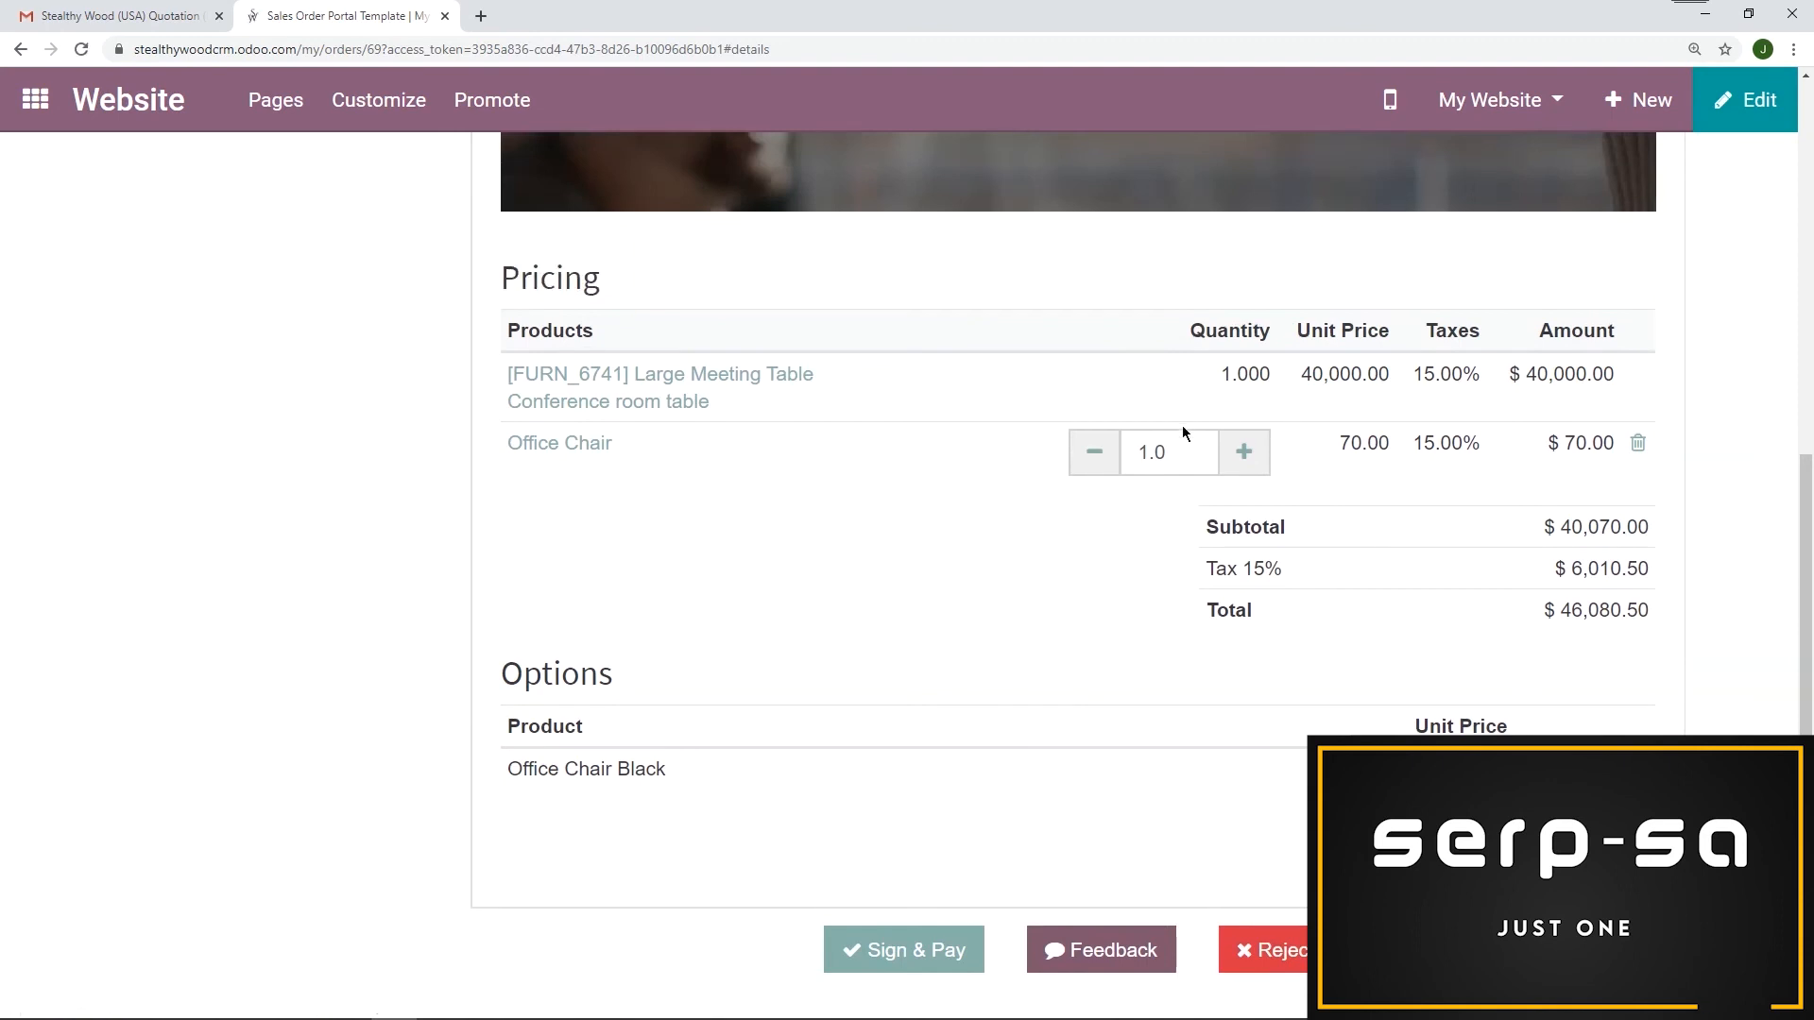
Step: Dismiss the push notification prompt and check the quotation's updated total in the customer preview
scroll(1162, 491, "up", 2)
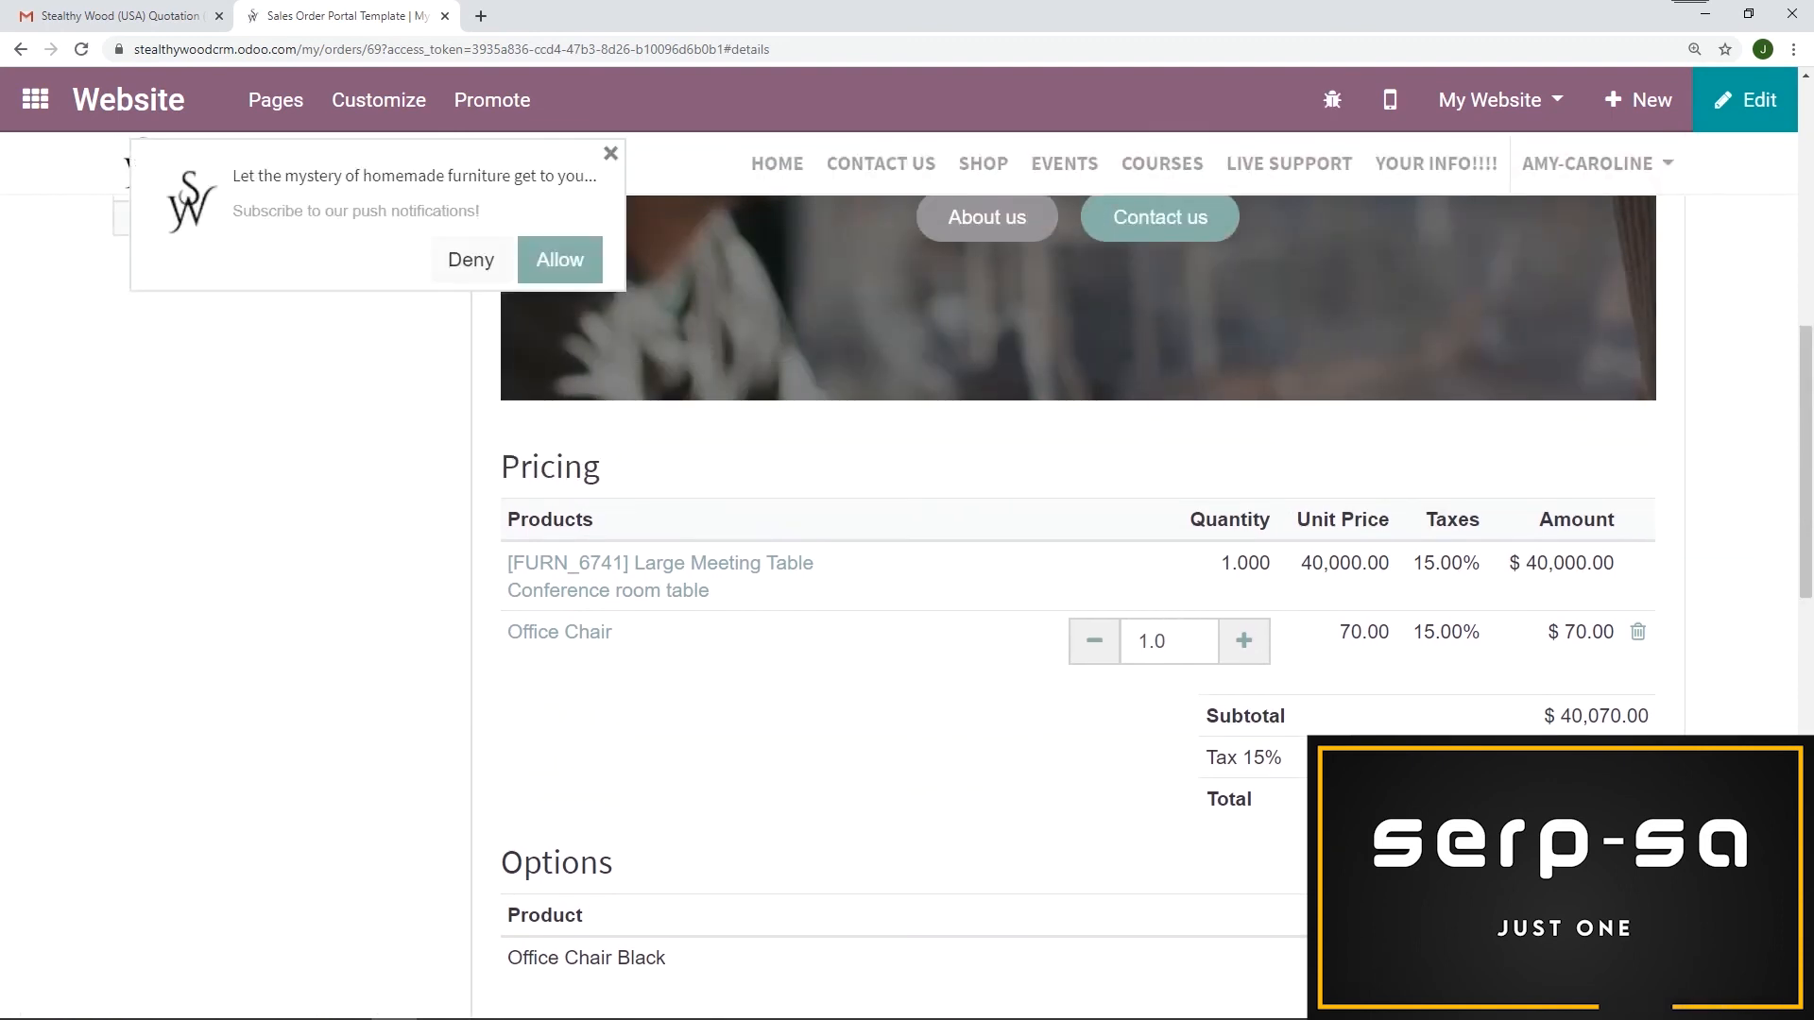
scroll(1434, 662, "up", 8)
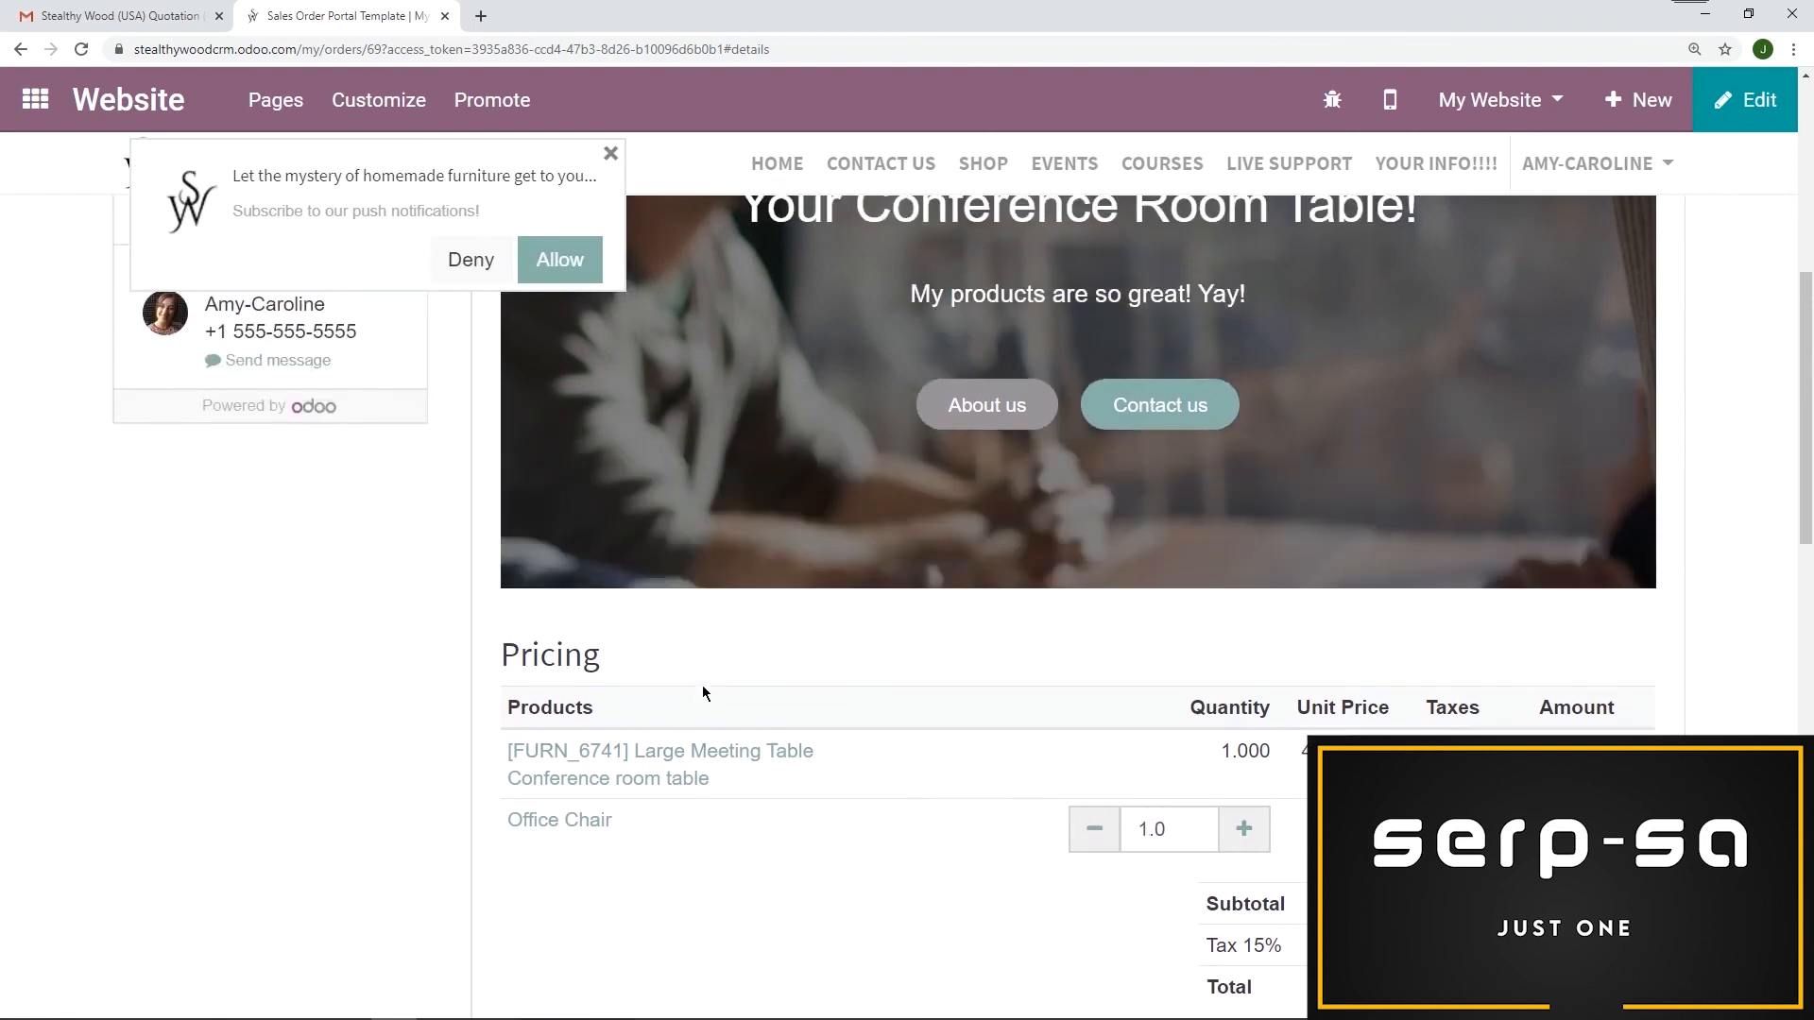
left_click(610, 154)
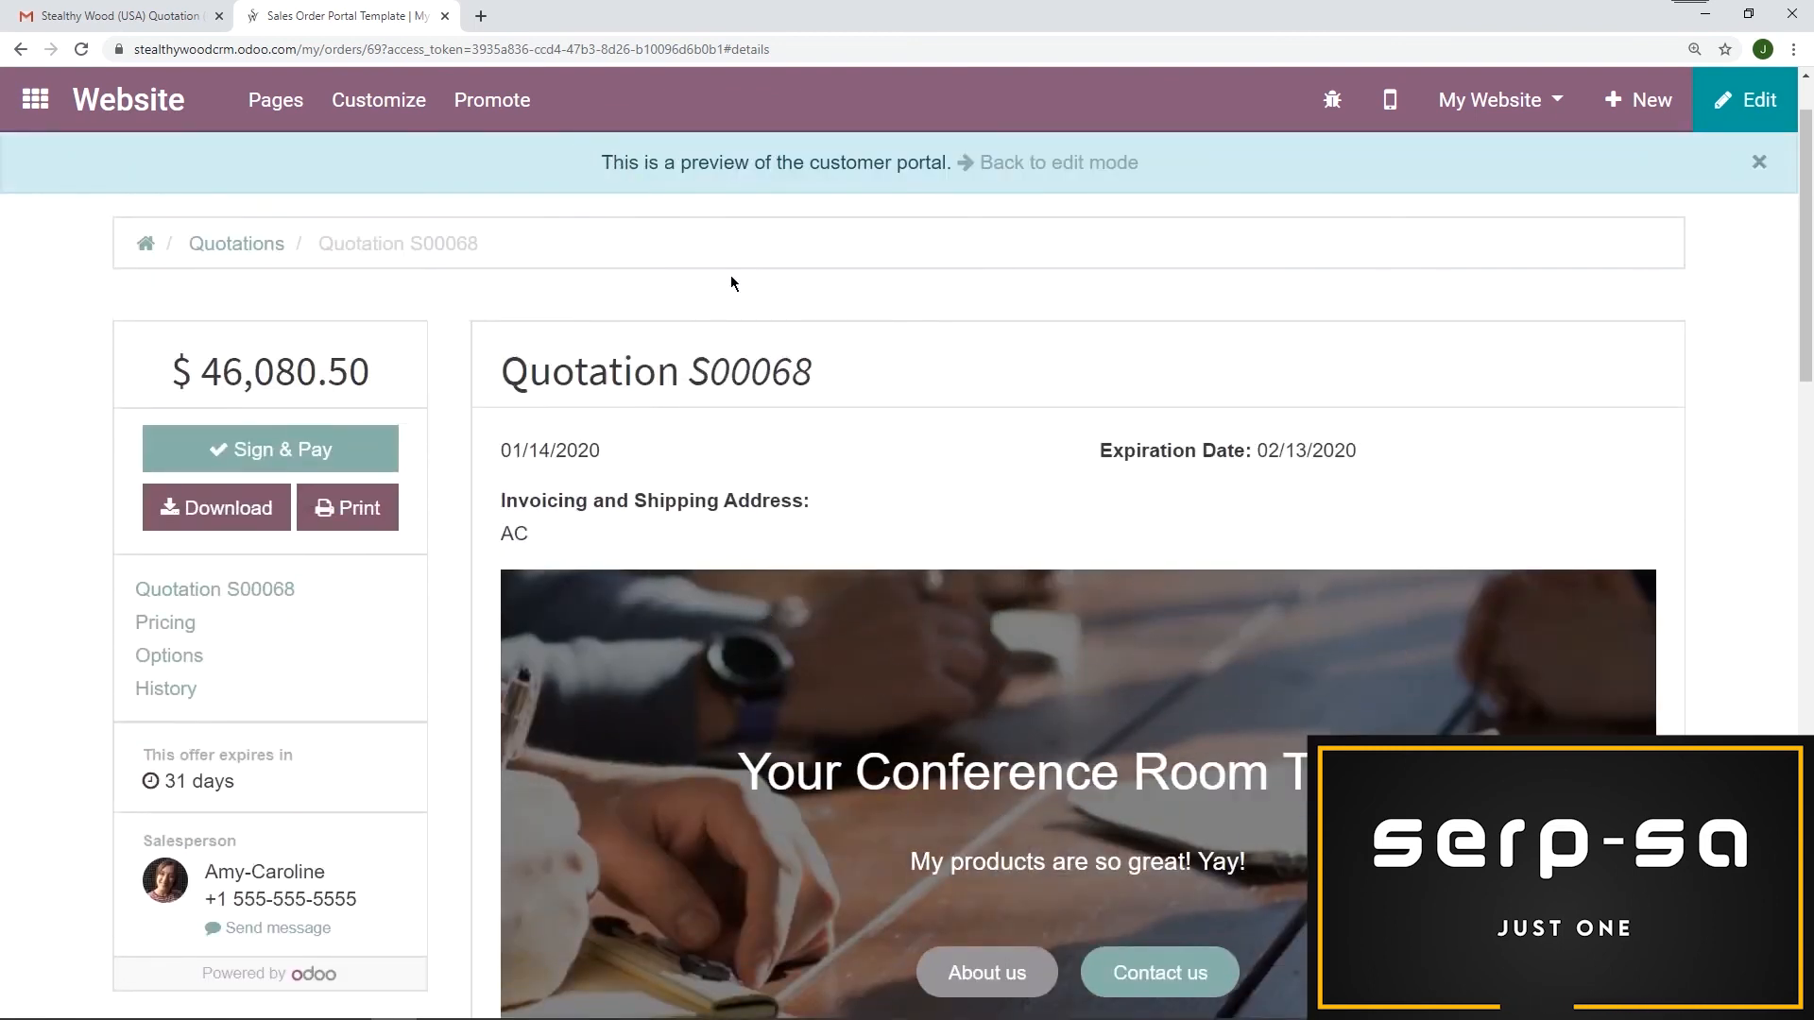
scroll(1053, 652, "down", 2)
scroll(1052, 652, "up", 3)
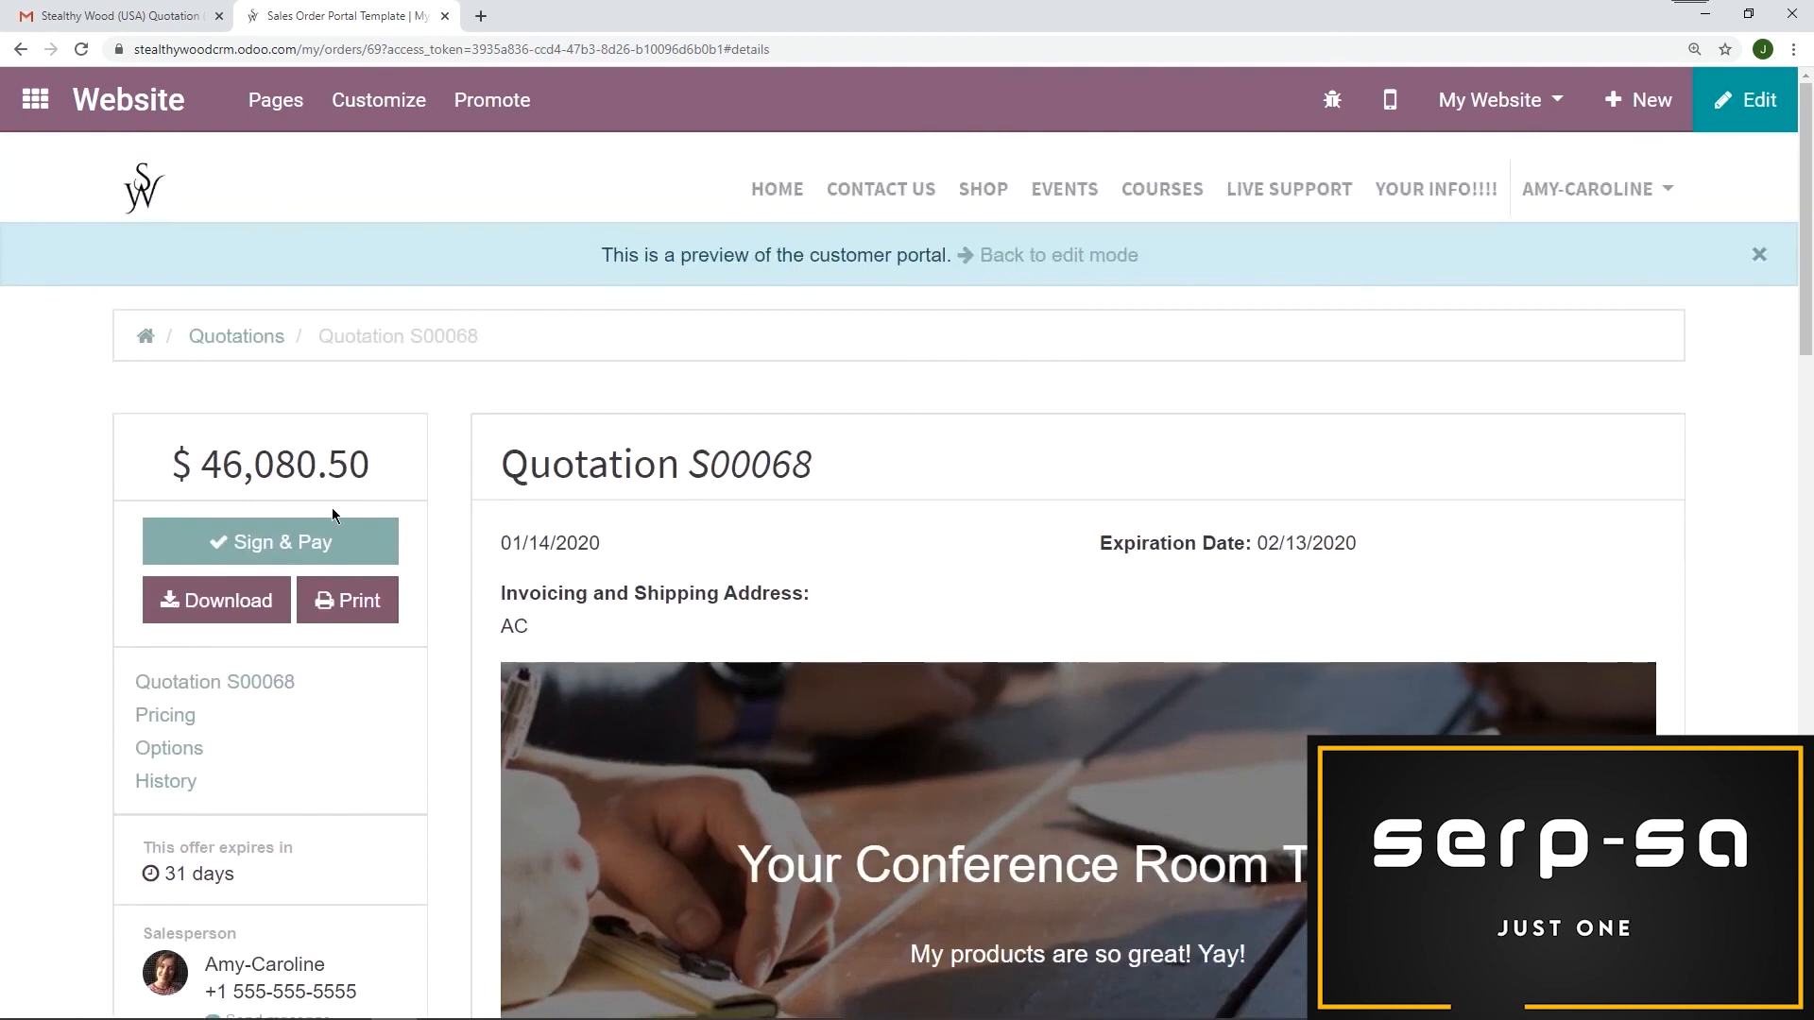
left_click_drag(376, 465, 170, 457)
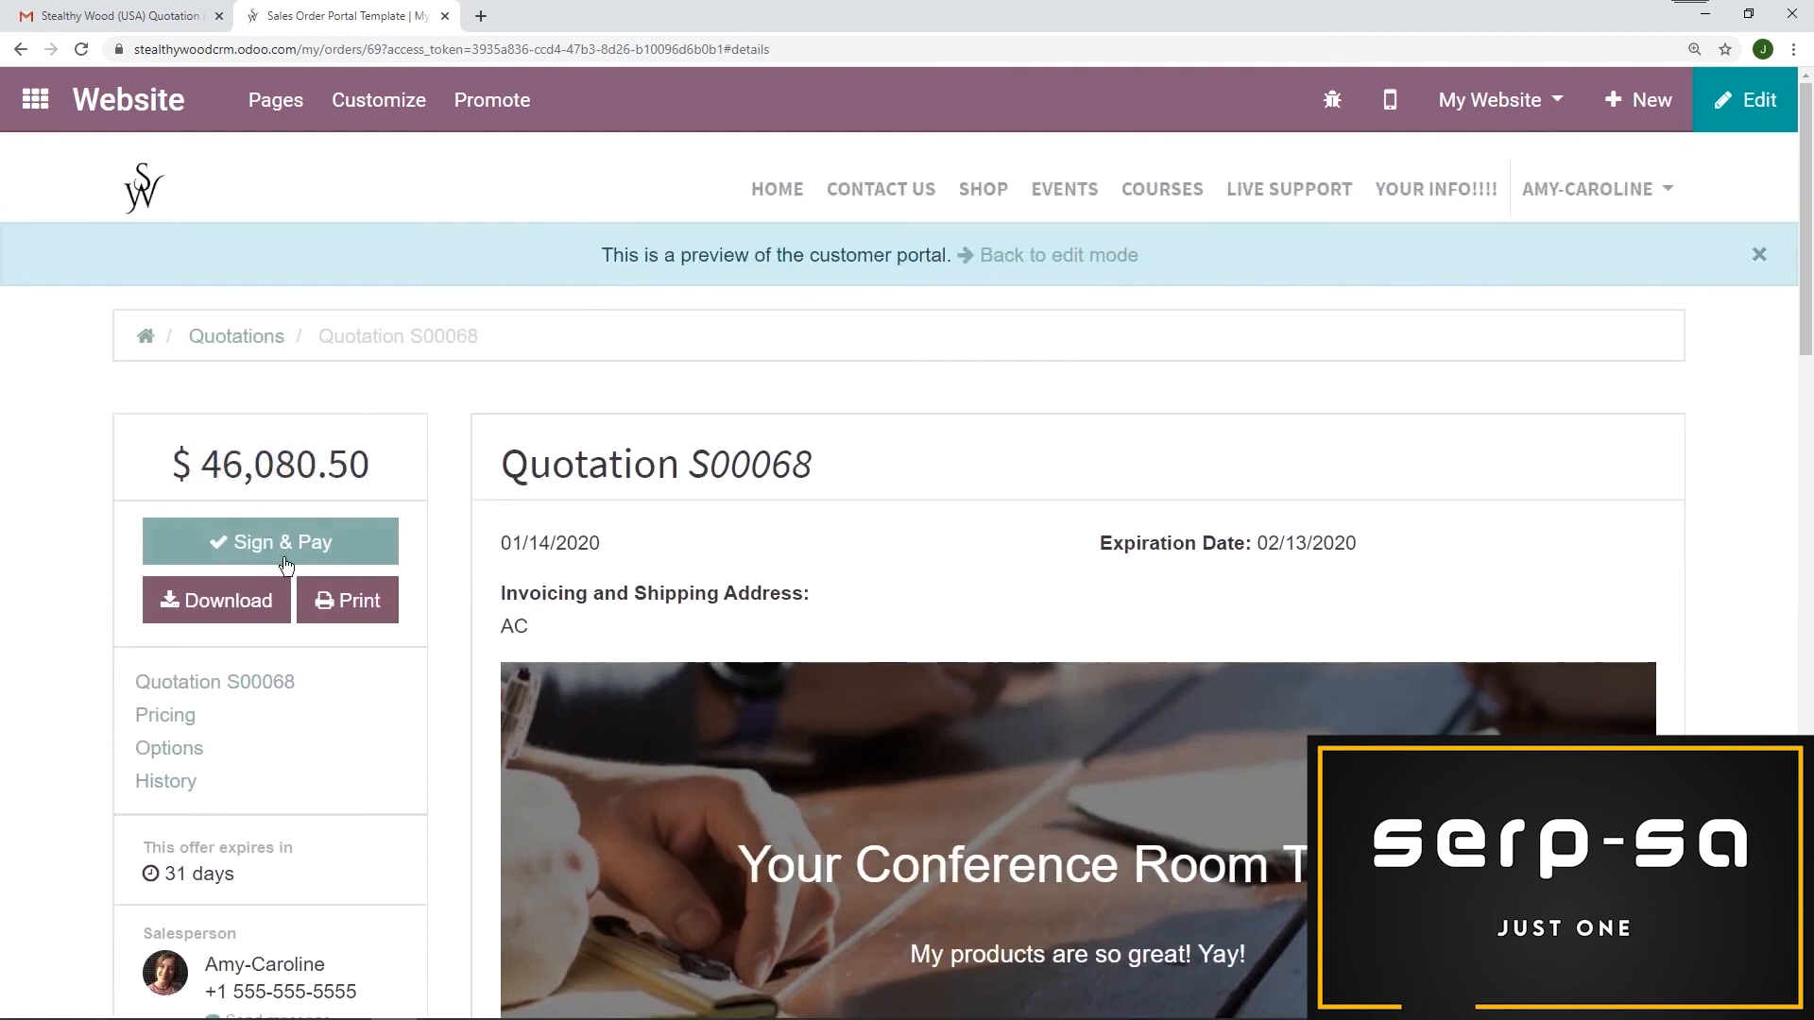
Step: Accept and sign the quotation with the automatic signature, and confirm payment by Wire Transfer
left_click(290, 546)
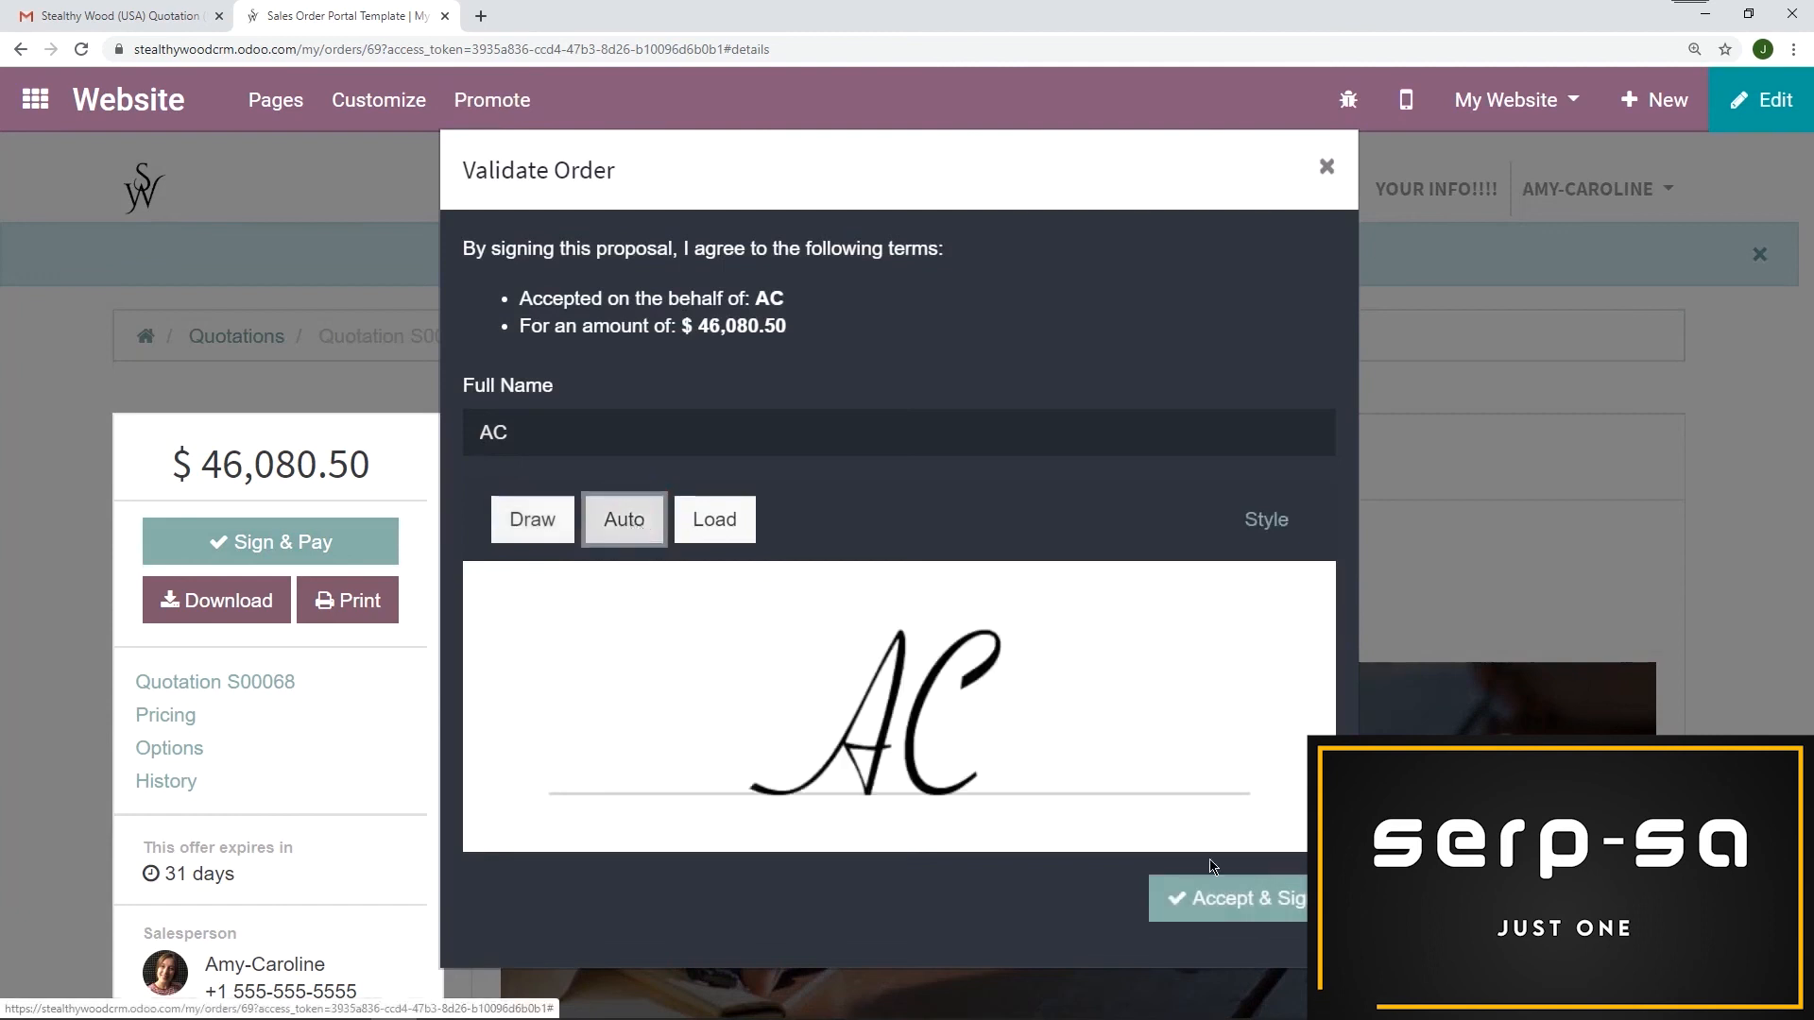
left_click(1204, 888)
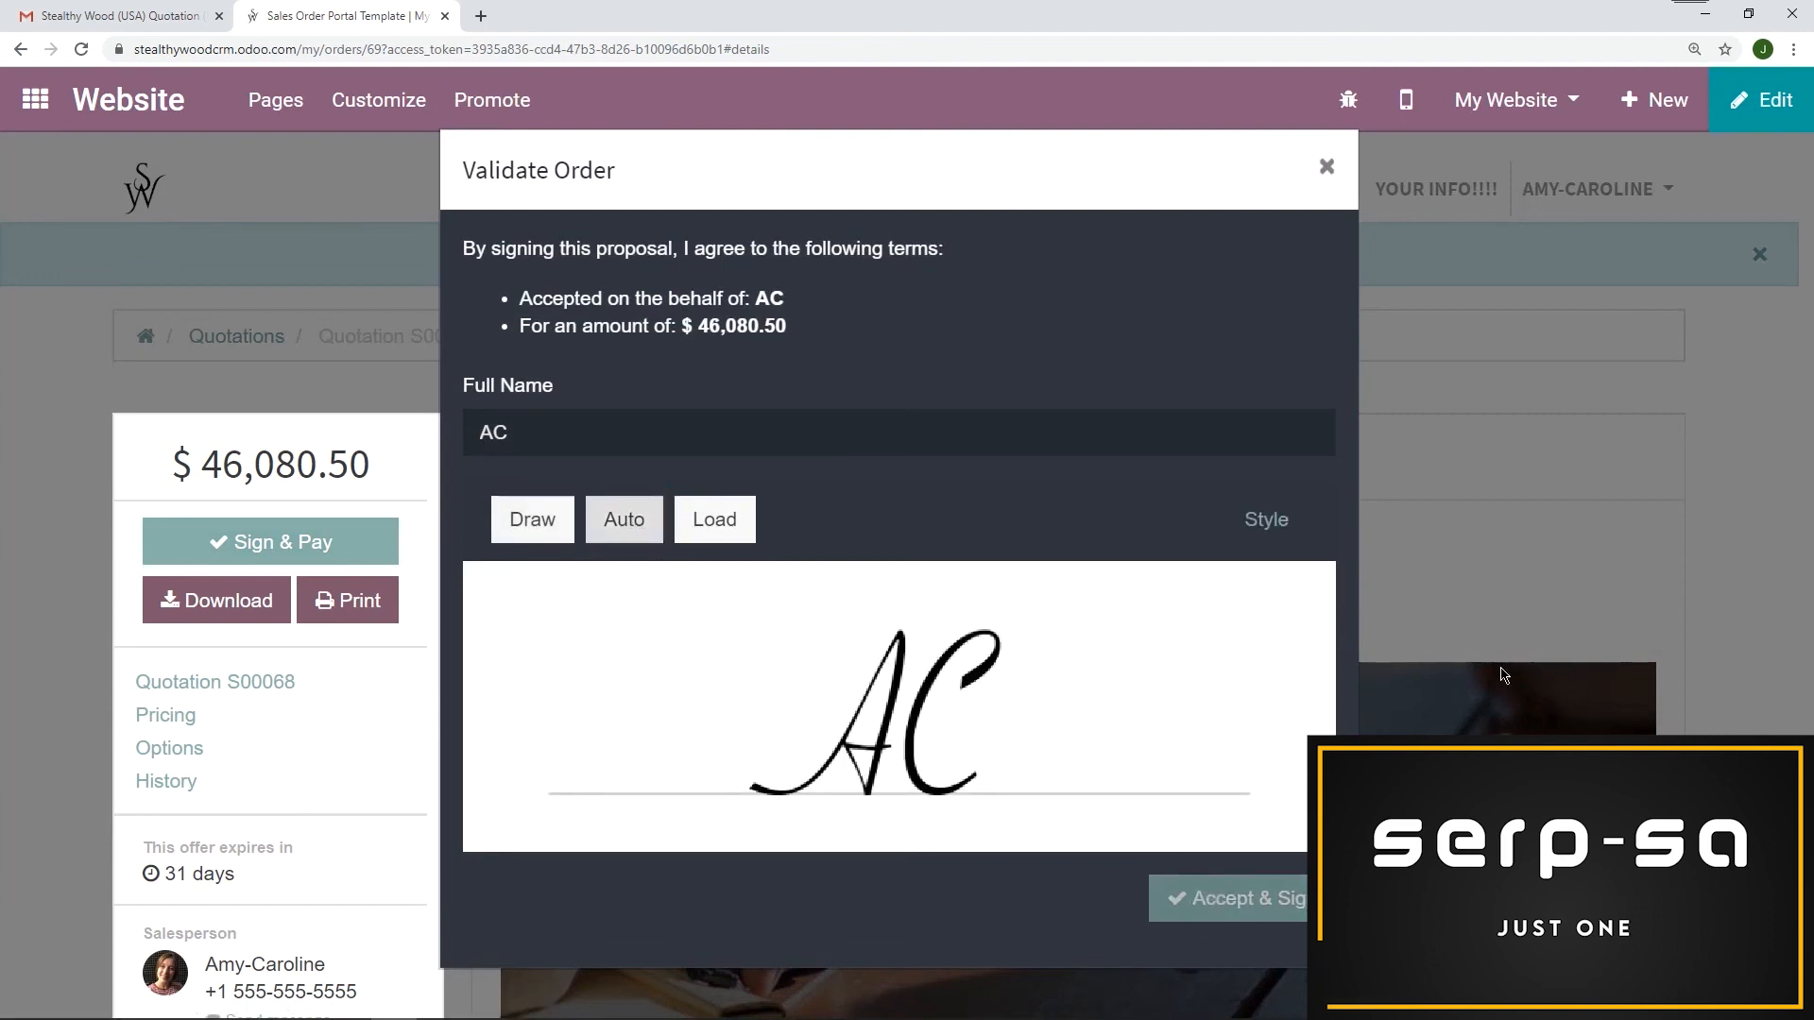
left_click(789, 299)
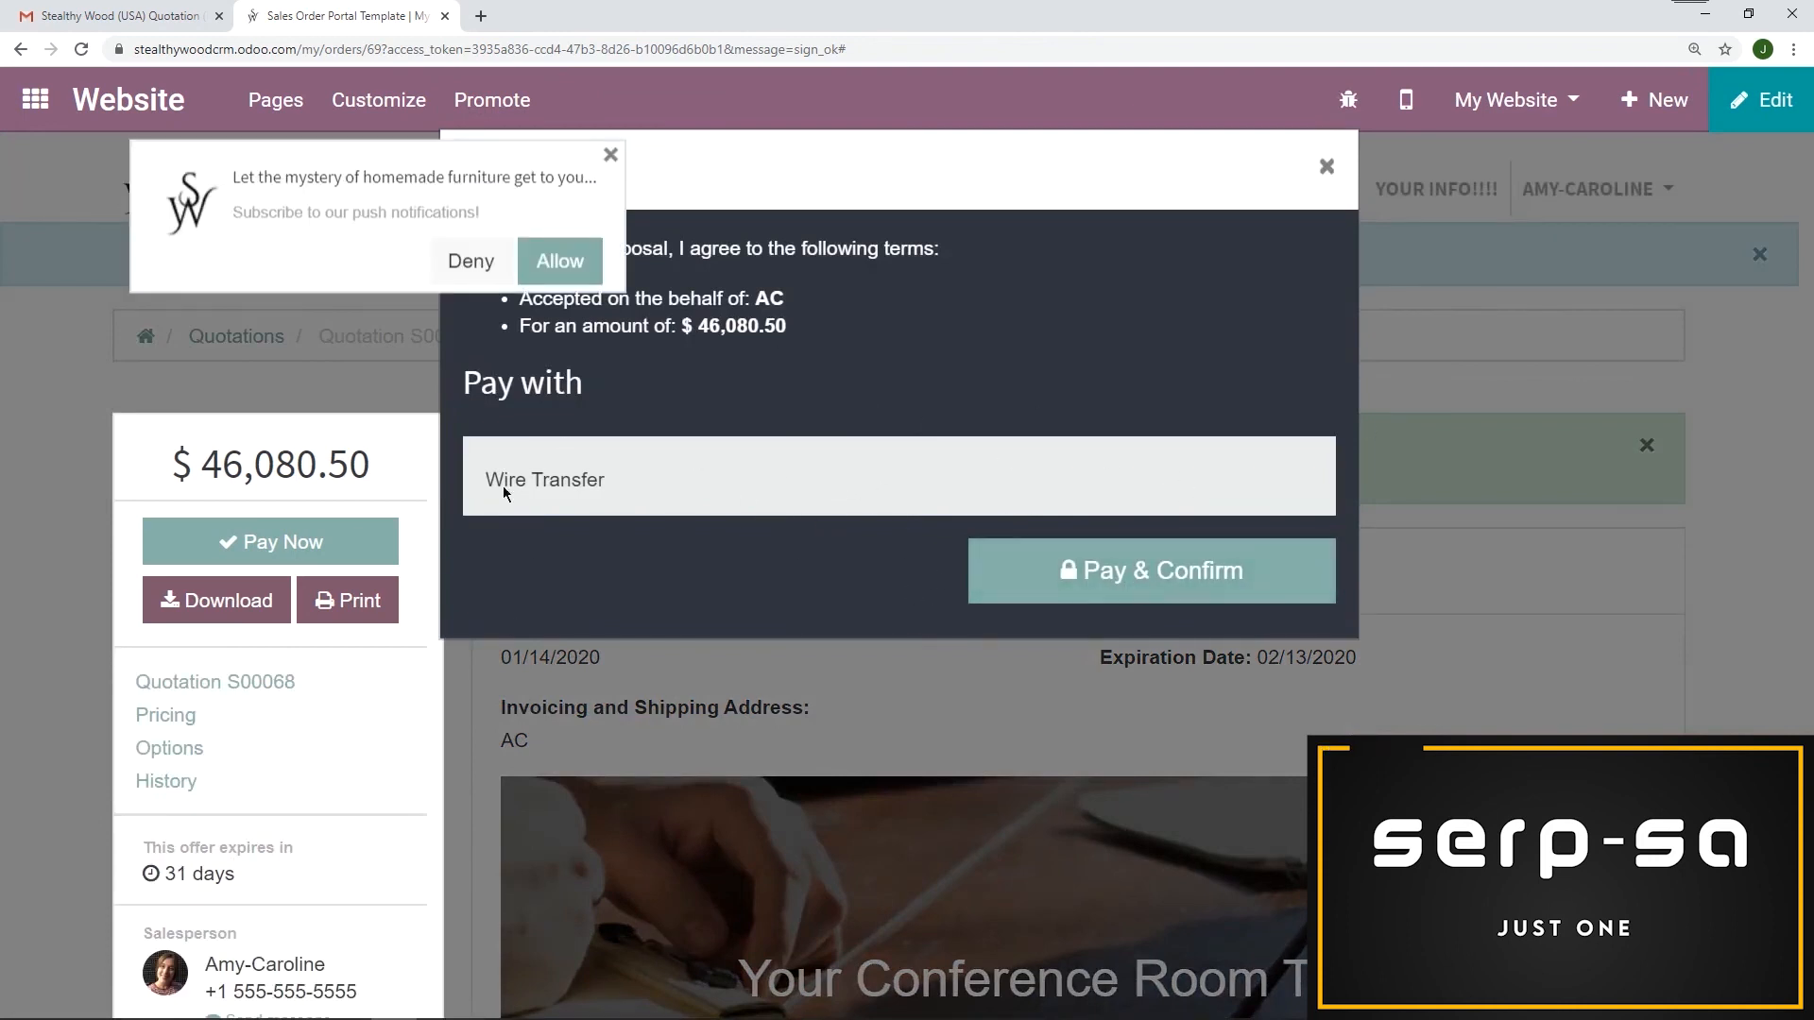
left_click(1314, 572)
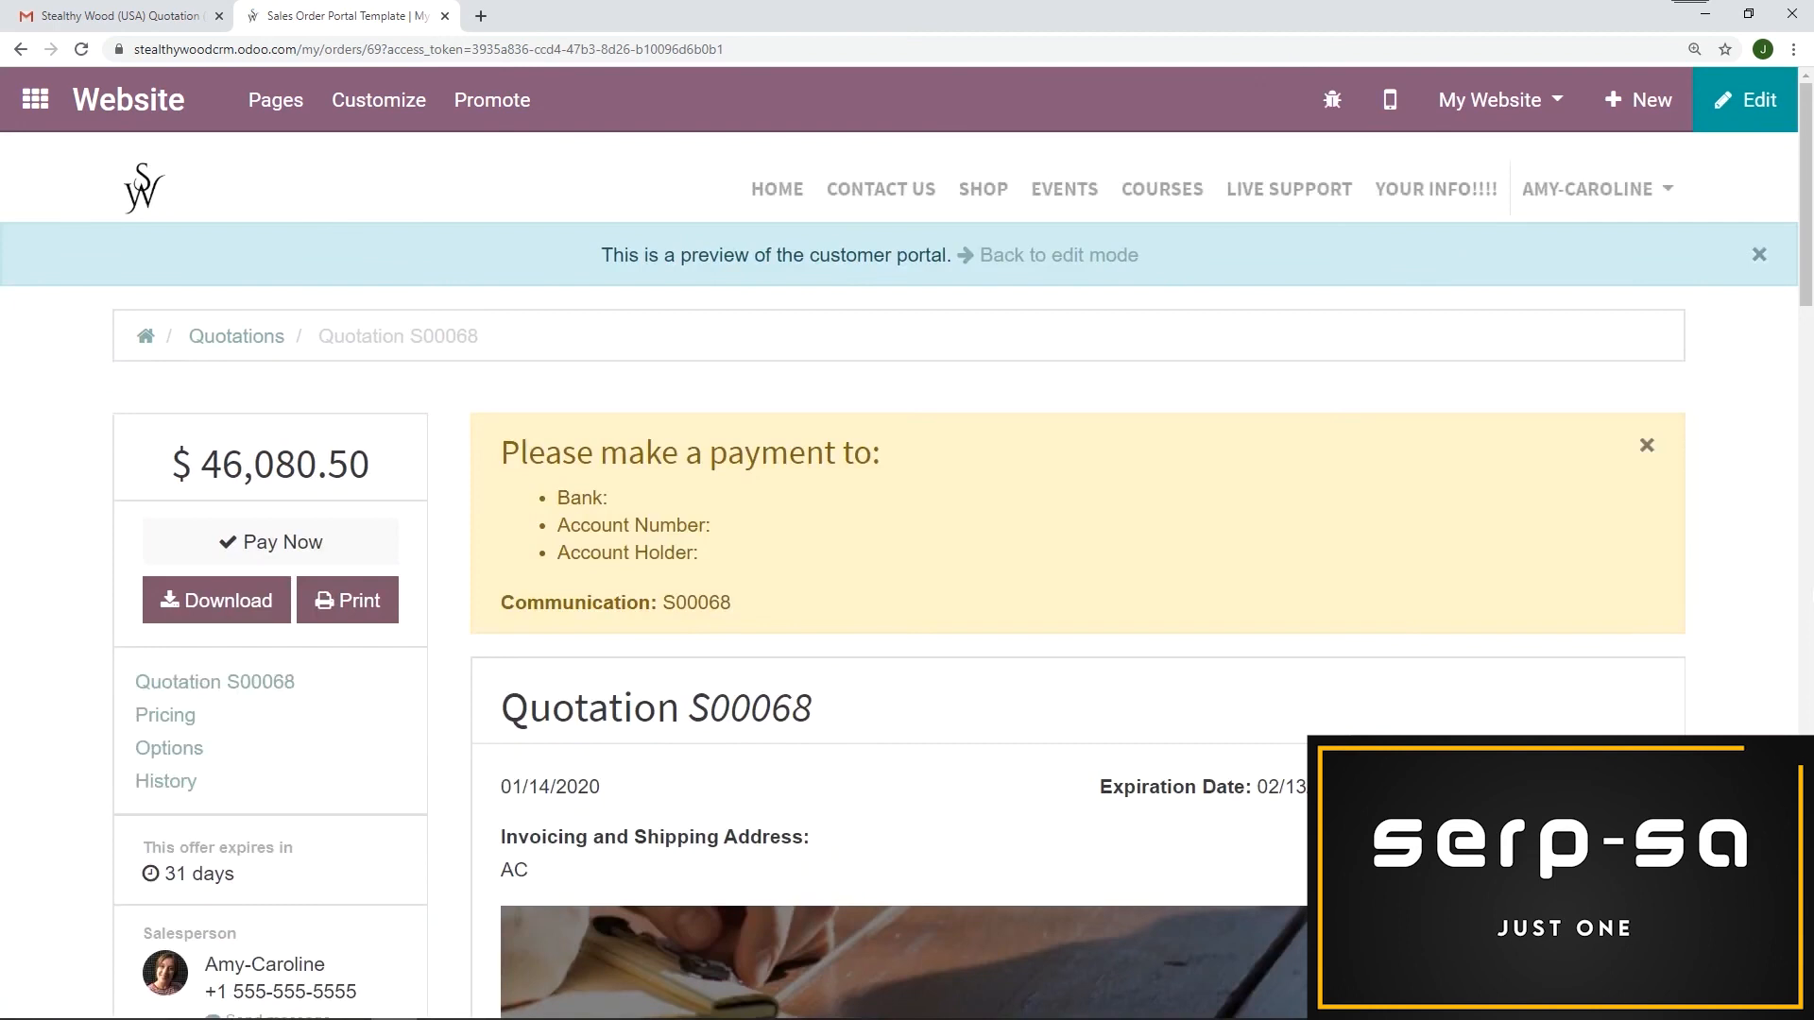
Step: Return from the customer preview to the quotation form and review the payment and signature entries in its message history
scroll(1807, 595, "down", 10)
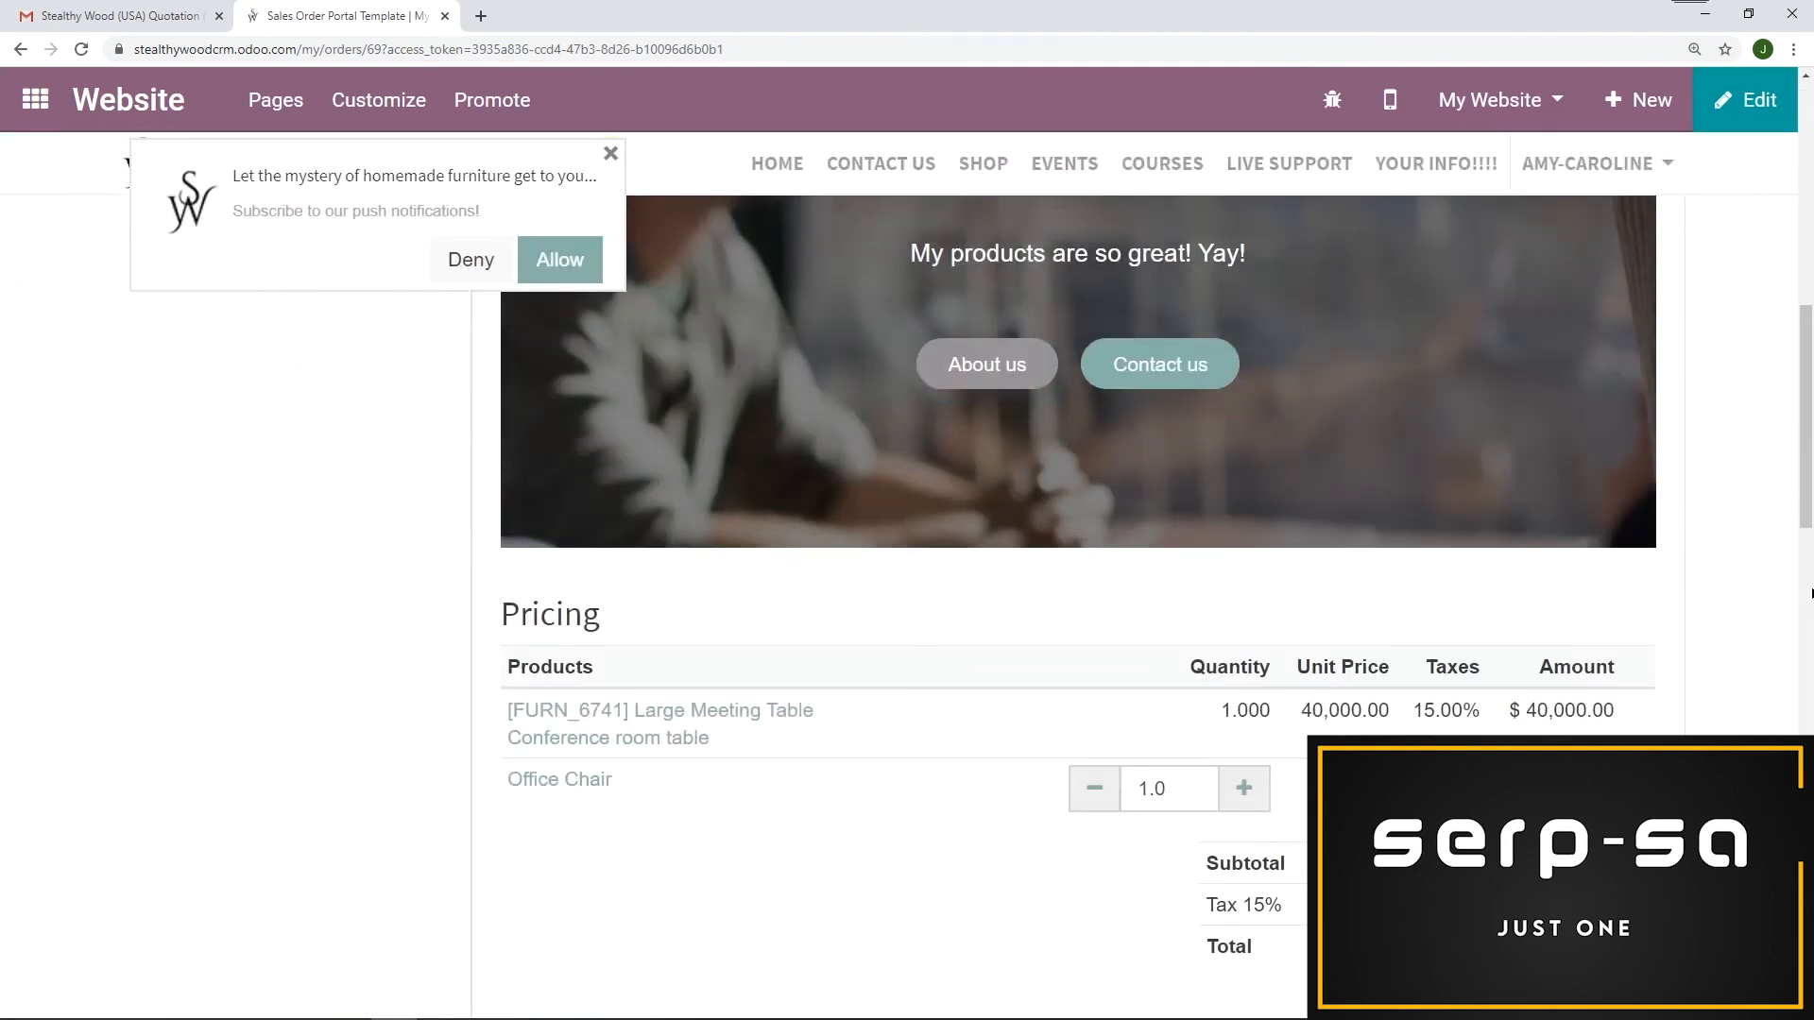
scroll(1806, 596, "up", 10)
left_click(1050, 255)
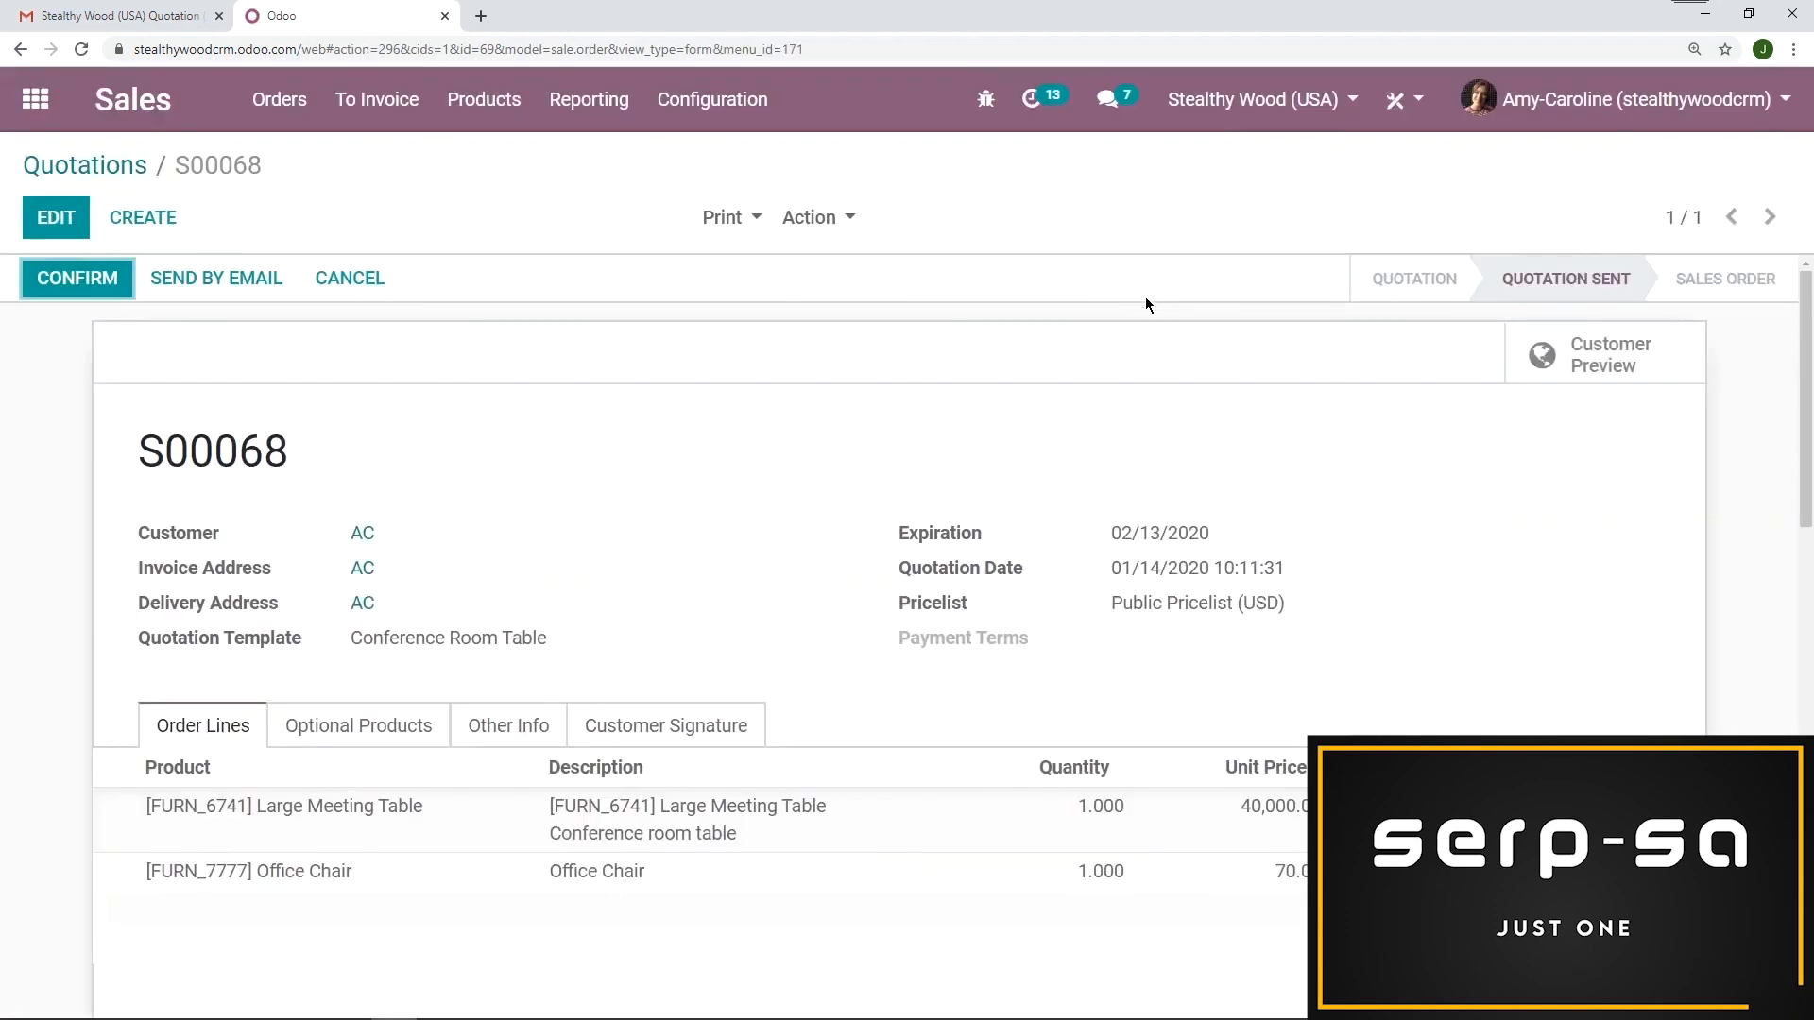
scroll(1188, 404, "down", 15)
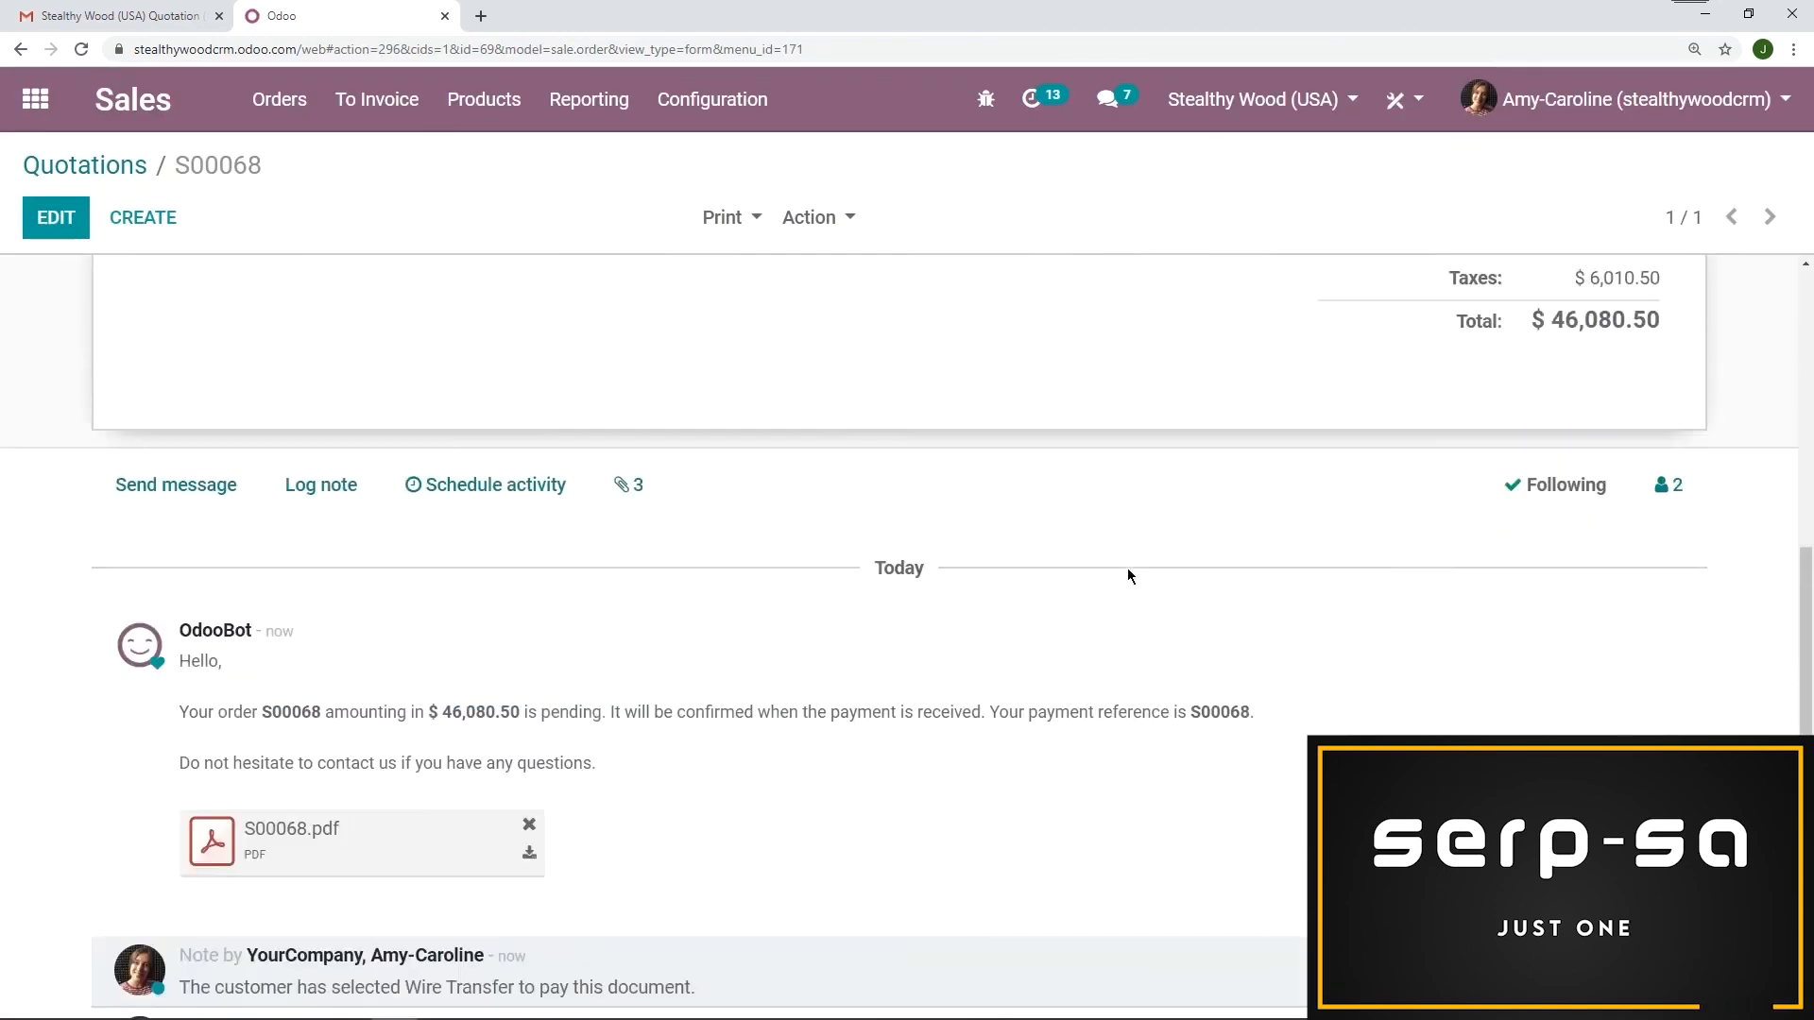
left_click_drag(696, 586, 202, 586)
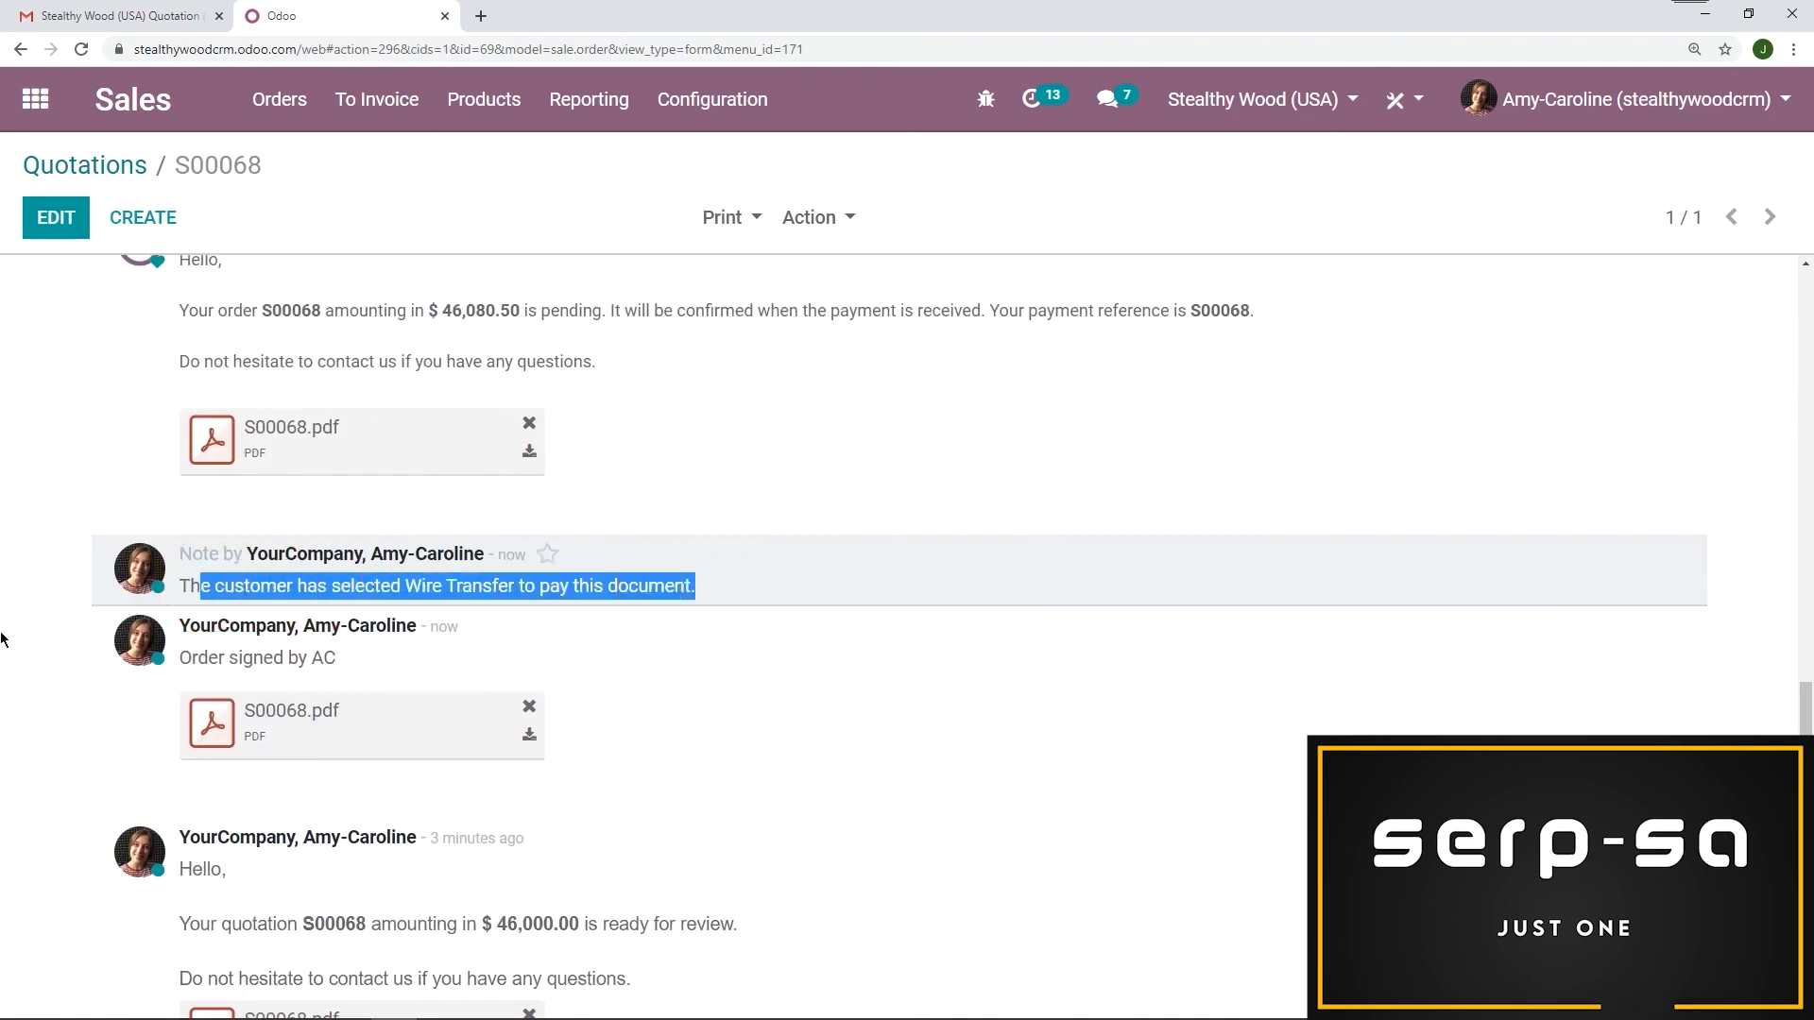